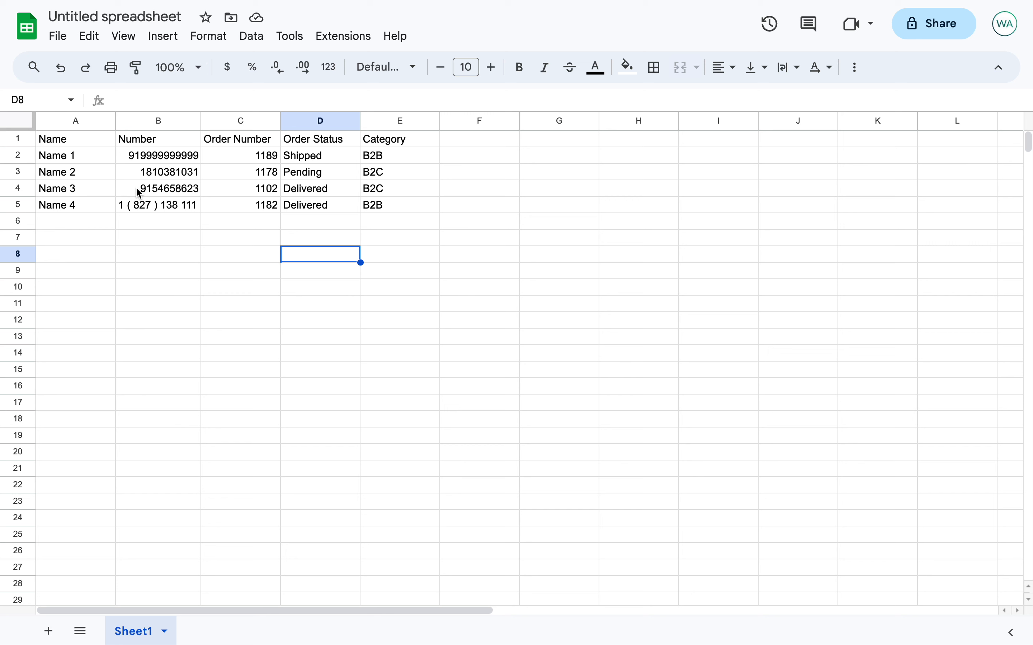
Examine the country code prefixes of the phone numbers in cells B2 and B3.
{"action": "left_click", "coordinate": [140, 155]}
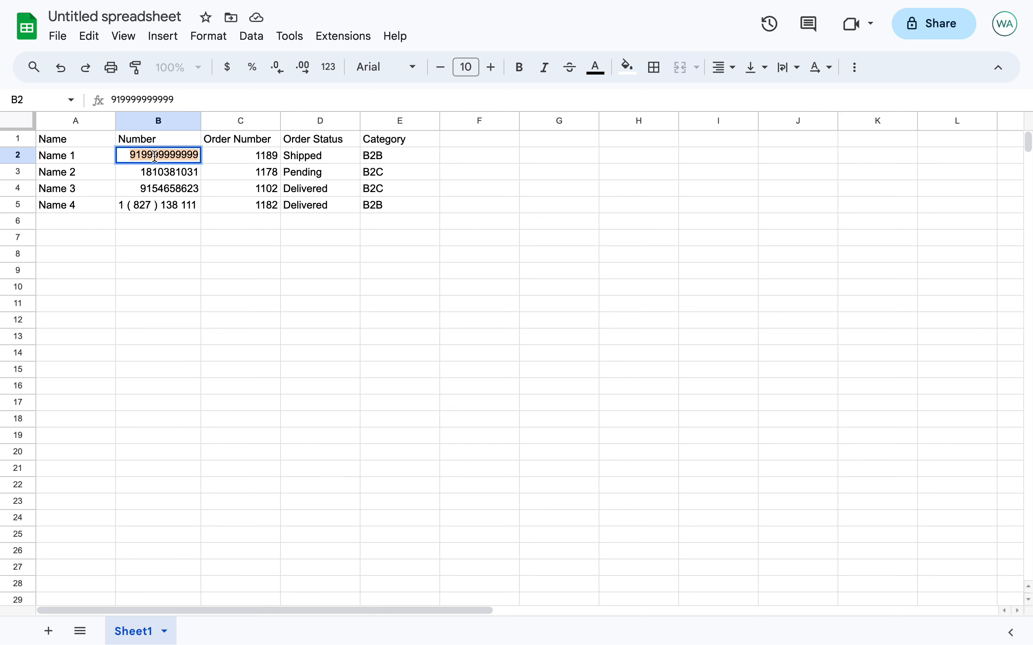
{"action": "left_click_drag", "start_coordinate": [146, 155], "coordinate": [121, 154]}
{"action": "left_click", "coordinate": [121, 154]}
{"action": "left_click", "coordinate": [122, 154]}
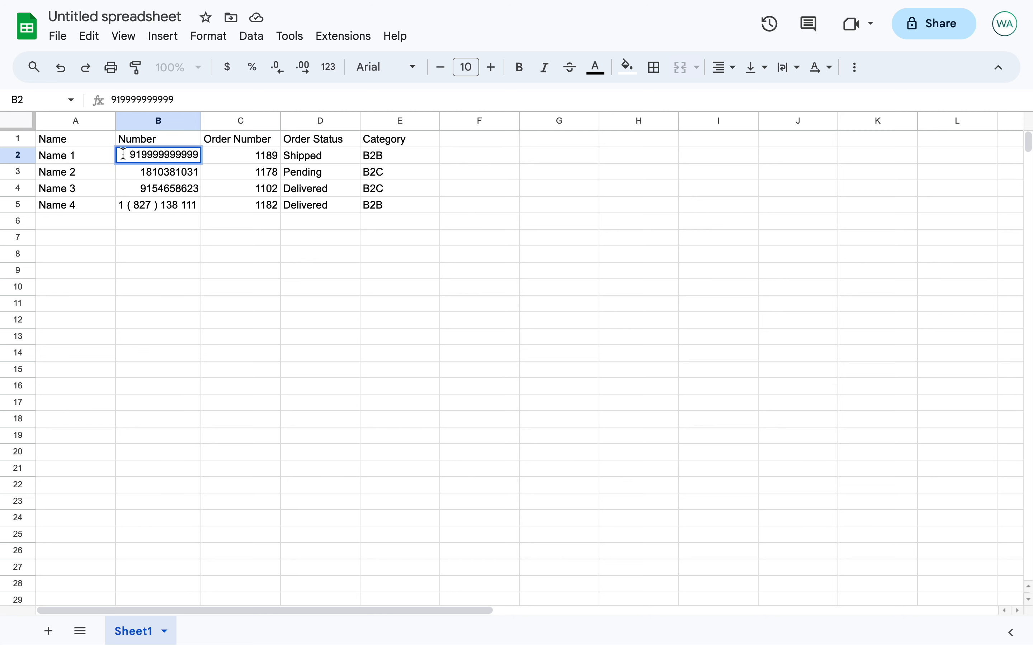
{"action": "double_click", "coordinate": [150, 171]}
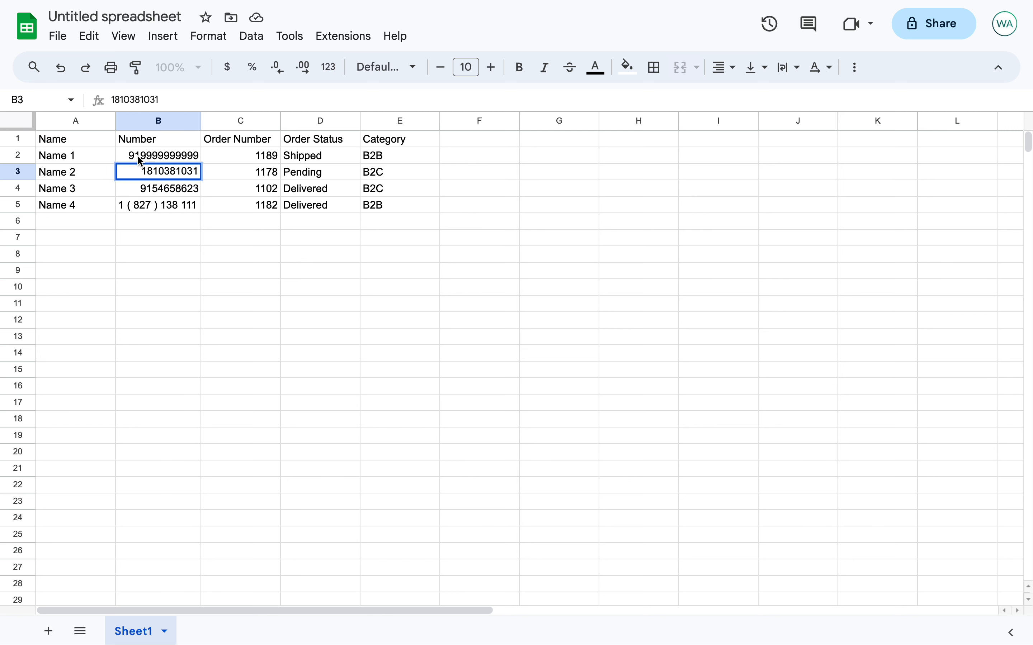
{"action": "left_click", "coordinate": [150, 172]}
{"action": "left_click_drag", "start_coordinate": [148, 171], "coordinate": [144, 173]}
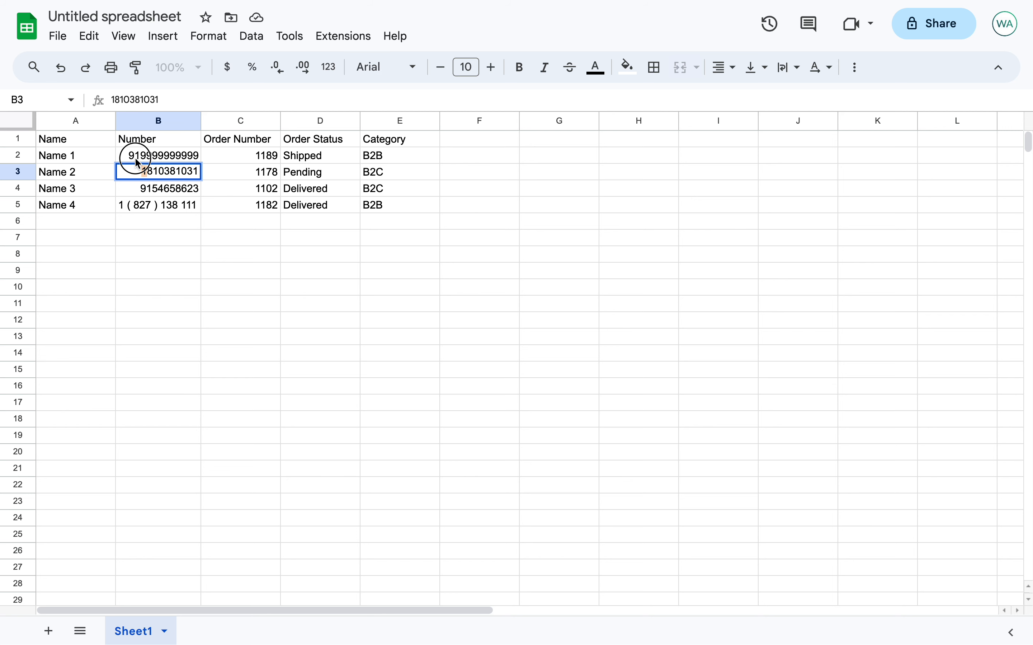
{"action": "double_click", "coordinate": [135, 157]}
{"action": "left_click", "coordinate": [139, 157]}
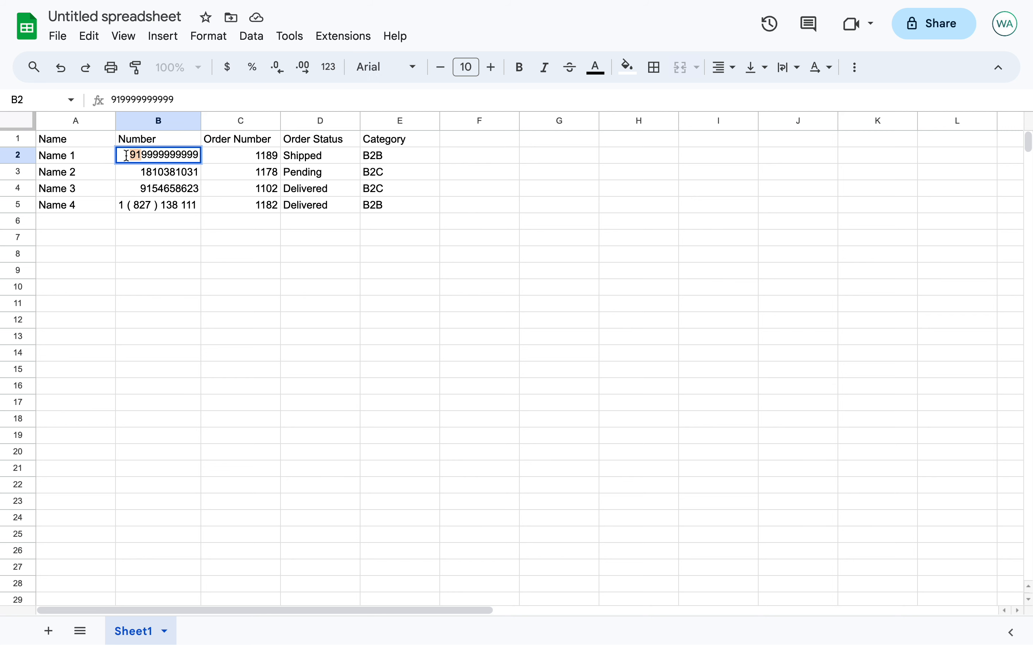
{"action": "left_click", "coordinate": [179, 233]}
Remove the spaces and parentheses from the Name 4 phone number in cell B5, leaving only digits.
{"action": "double_click", "coordinate": [141, 206]}
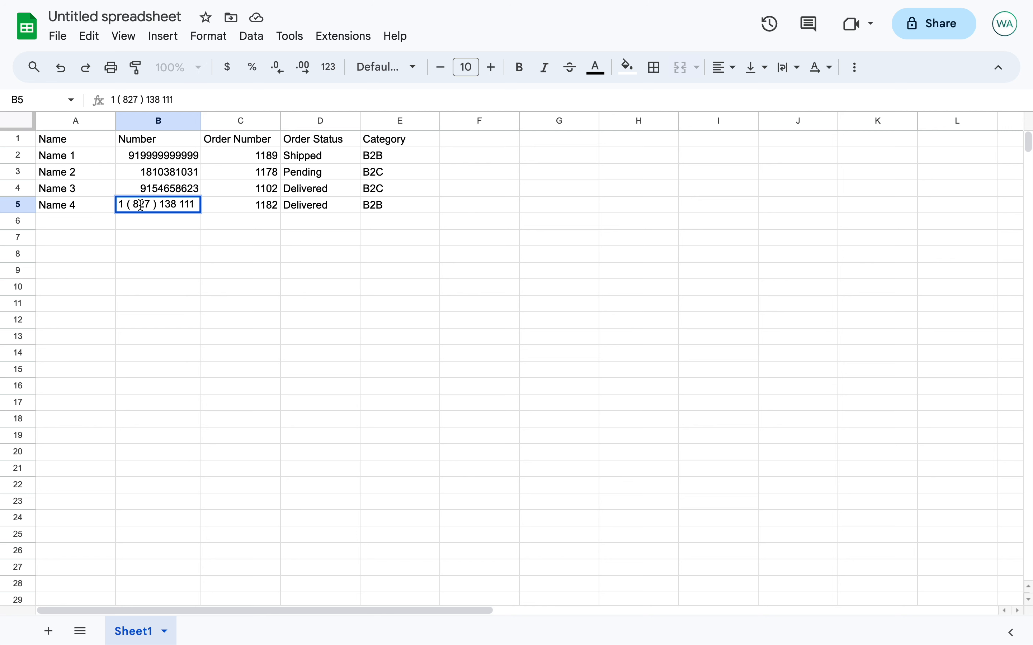
{"action": "left_click", "coordinate": [164, 100]}
{"action": "key", "text": "BackSpace"}
{"action": "key", "text": "BackSpace"}
{"action": "key", "text": "BackSpace"}
{"action": "key", "text": "BackSpace"}
{"action": "key", "text": "BackSpace"}
{"action": "key", "text": "BackSpace"}
{"action": "key", "text": "BackSpace"}
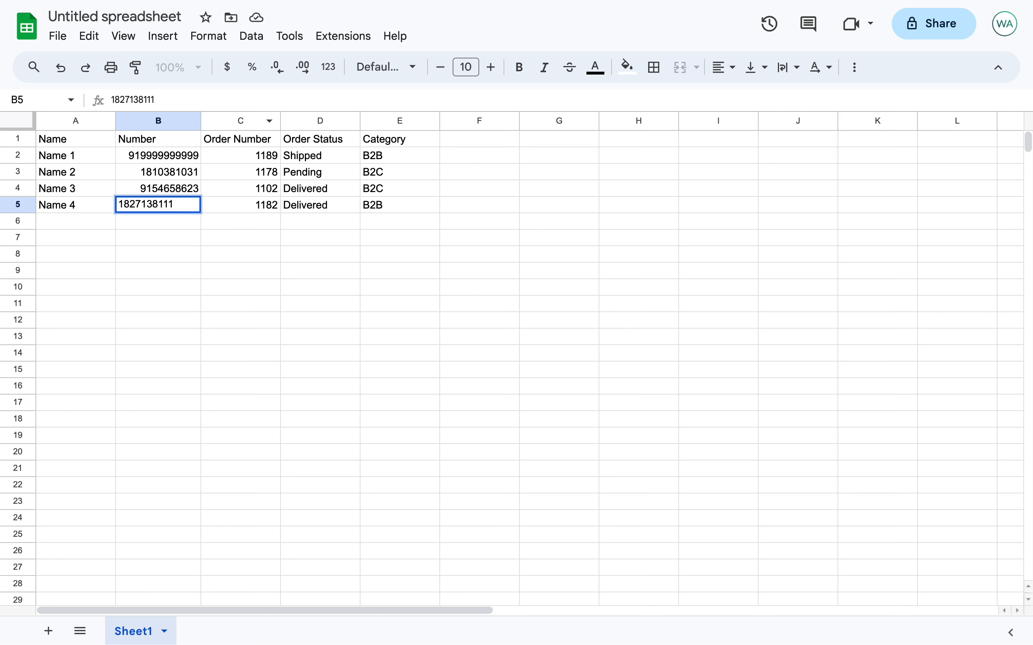
{"action": "left_click", "coordinate": [299, 190]}
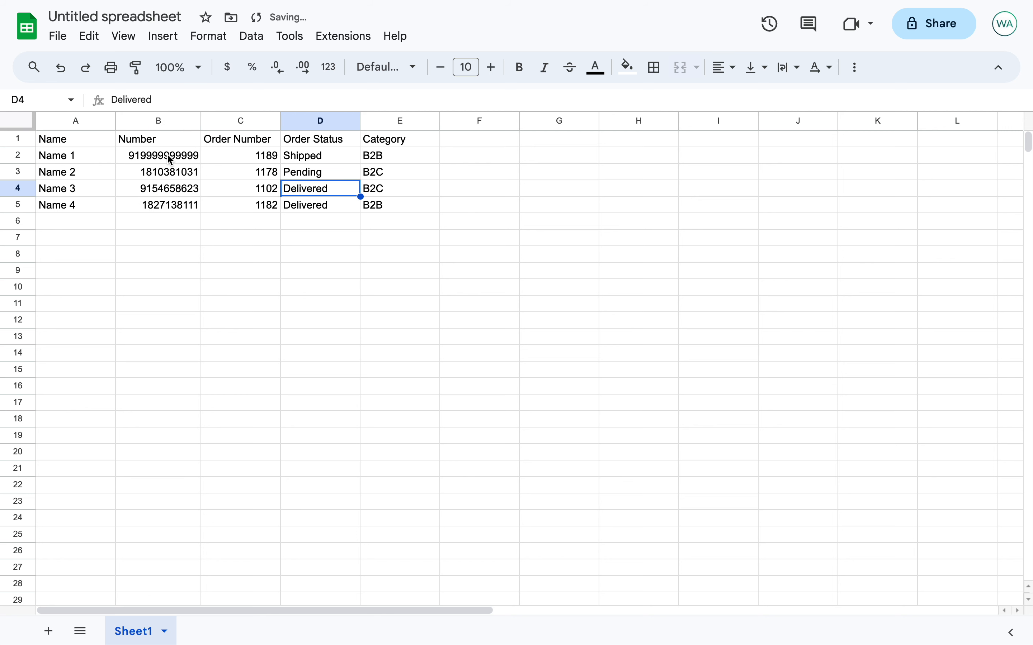
Apply the custom number format 0 to the whole Number column B.
{"action": "left_click", "coordinate": [172, 124]}
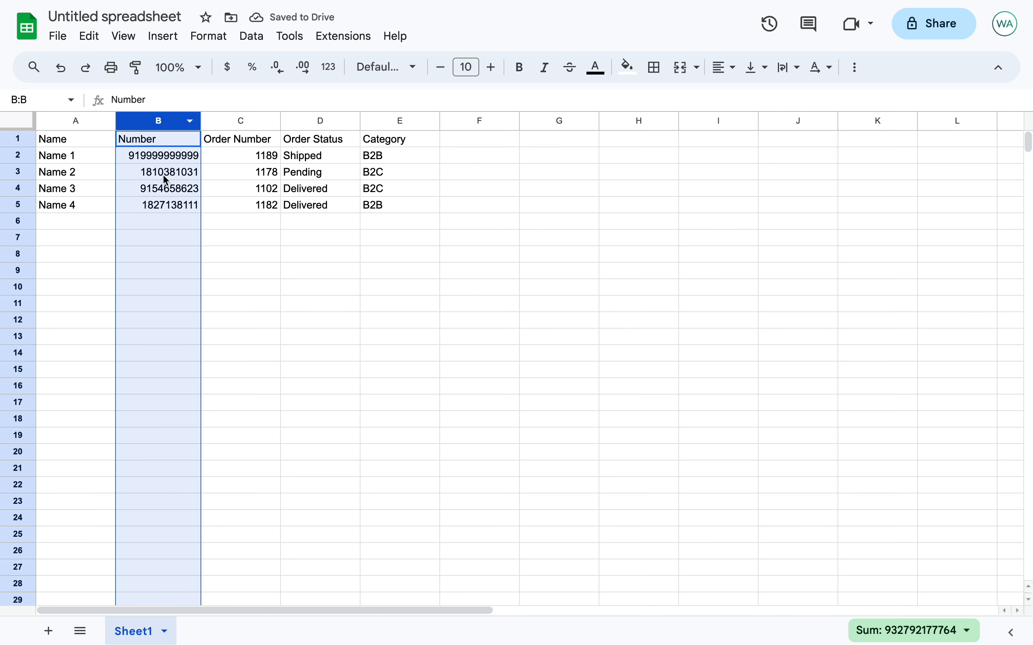
{"action": "left_click", "coordinate": [336, 78]}
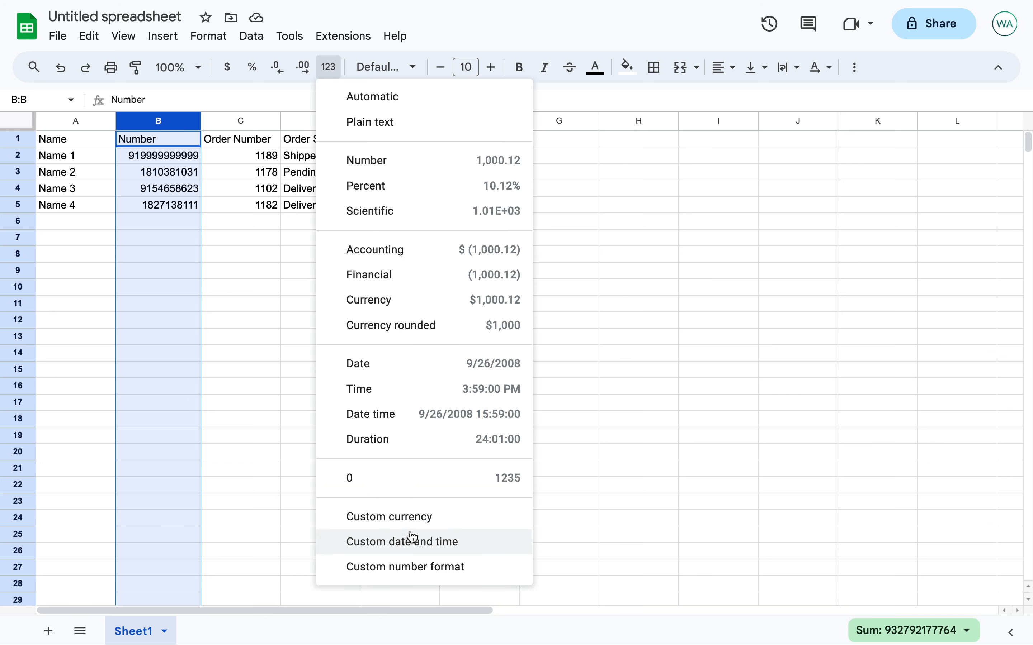
{"action": "left_click", "coordinate": [377, 574]}
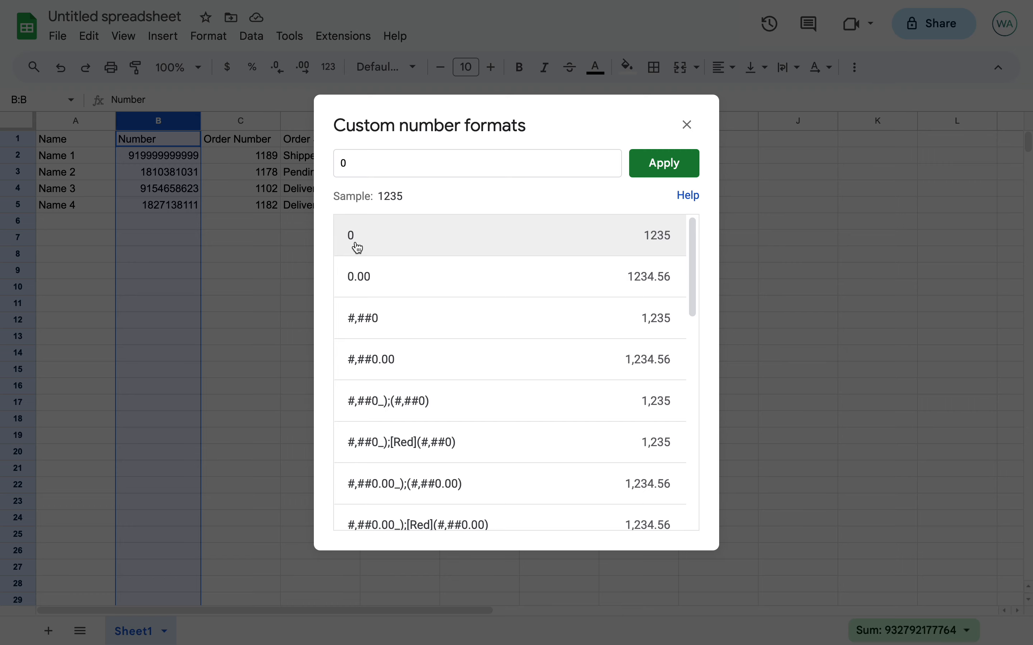
{"action": "left_click", "coordinate": [354, 244]}
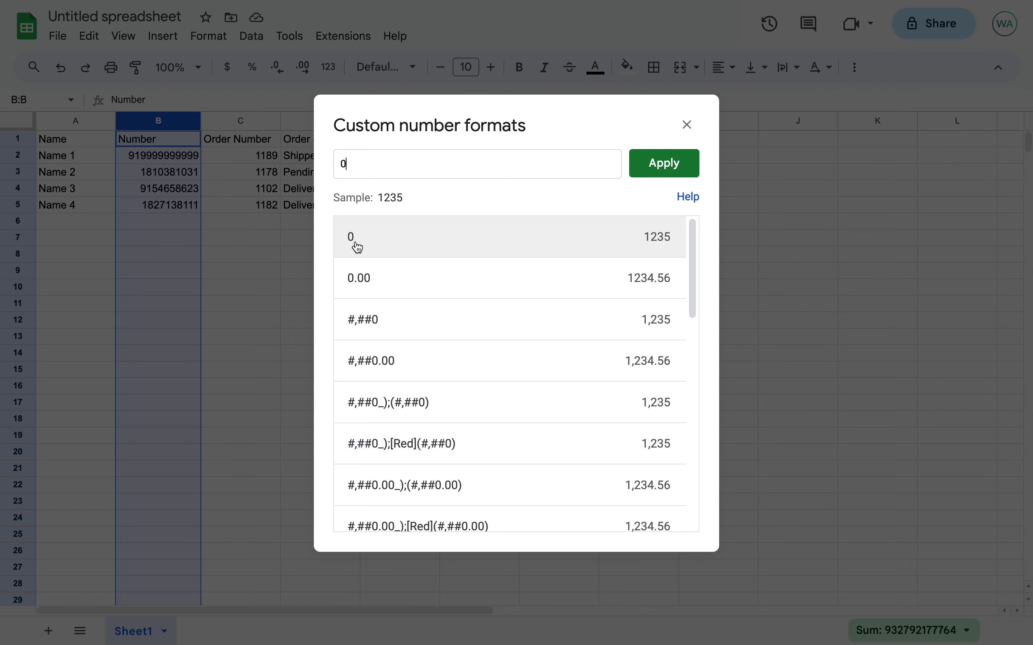
{"action": "left_click", "coordinate": [664, 158]}
{"action": "left_click", "coordinate": [247, 243]}
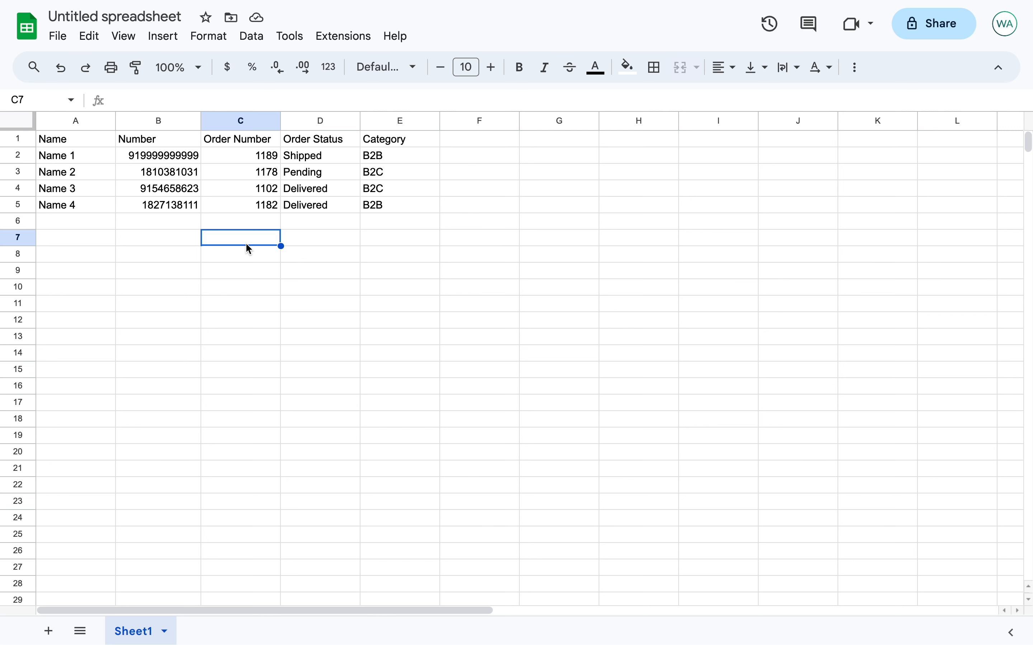
Switch to the CRM web app and open its custom field list to compare it with the sheet's Order Number and Order Status headers.
{"action": "left_click", "coordinate": [255, 139]}
{"action": "left_click", "coordinate": [334, 139]}
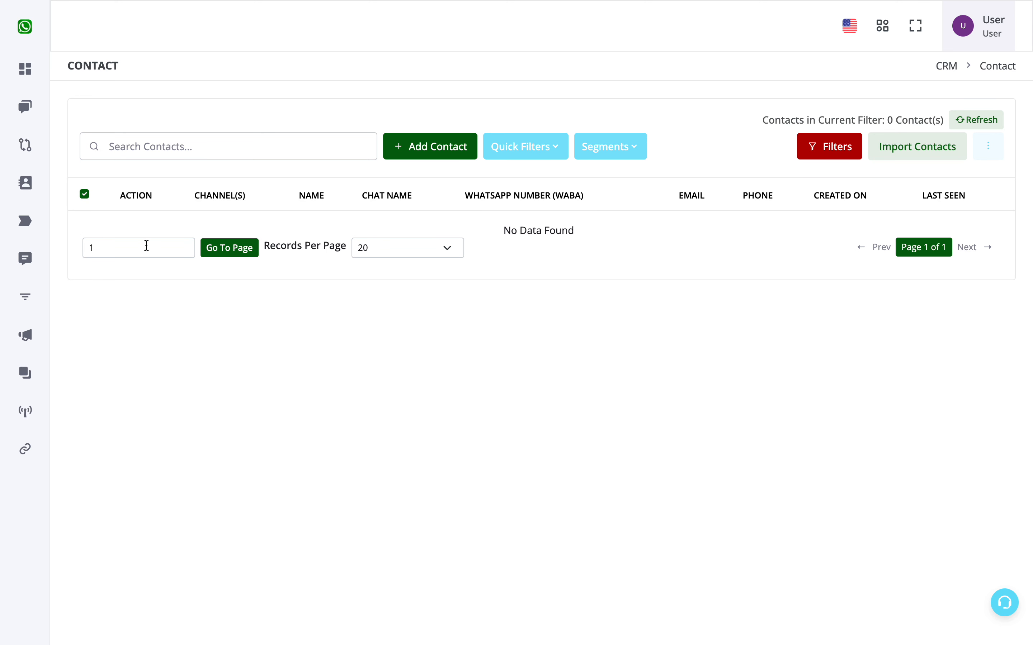
{"action": "left_click", "coordinate": [38, 230]}
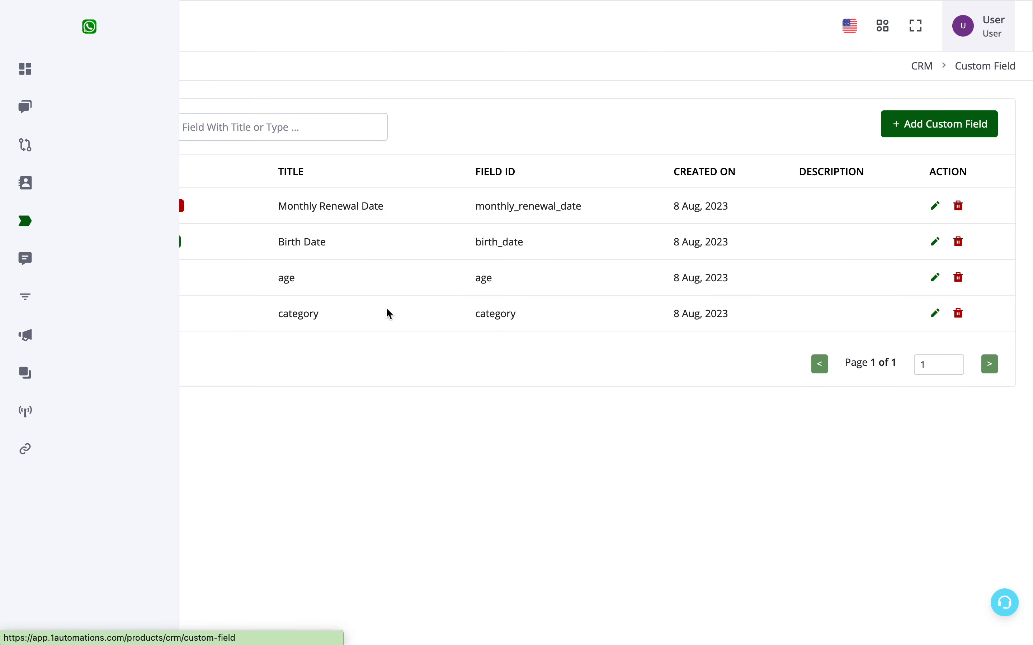
{"action": "left_click_drag", "start_coordinate": [343, 321], "coordinate": [269, 318]}
{"action": "left_click", "coordinate": [598, 360]}
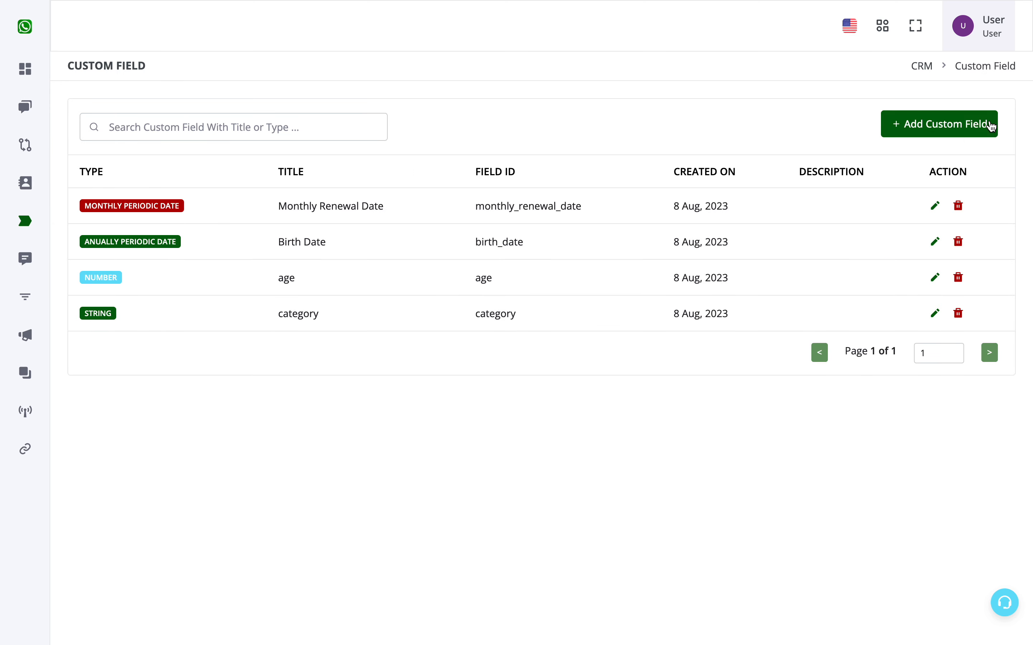
Add a custom field titled Order Number with the field type String and save it.
{"action": "left_click", "coordinate": [977, 127]}
{"action": "left_click", "coordinate": [374, 211]}
{"action": "type", "text": "O"}
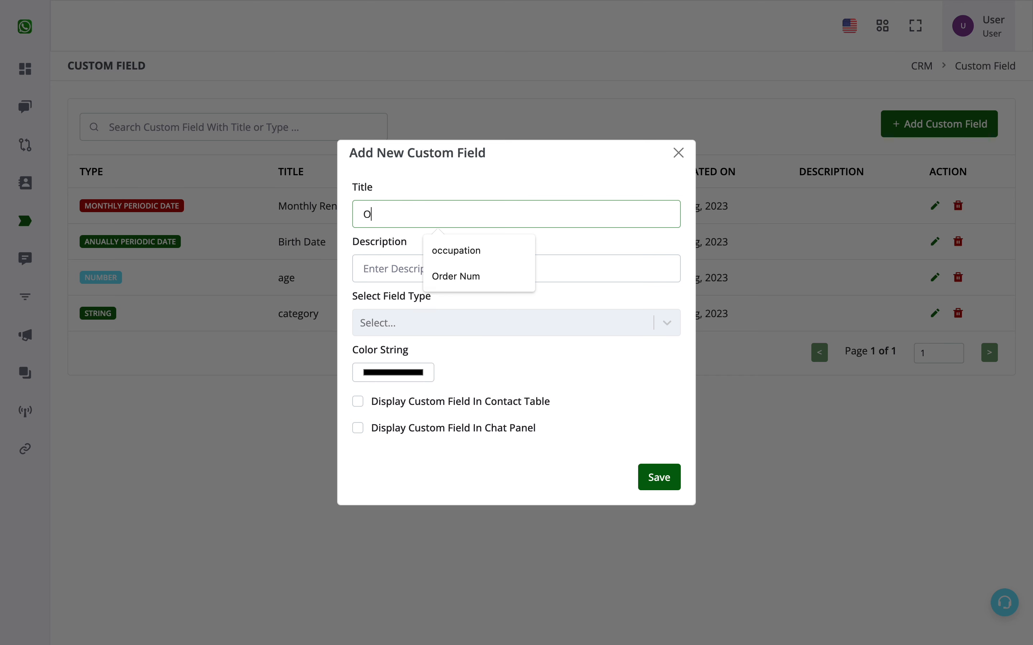
{"action": "type", "text": "rder Number"}
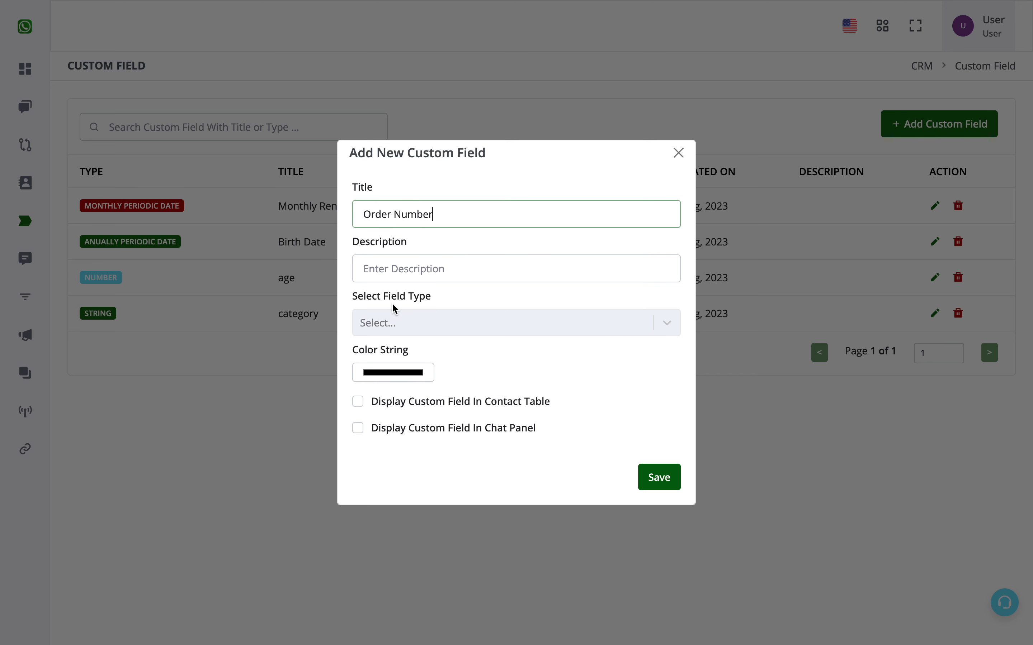
{"action": "left_click", "coordinate": [396, 323]}
{"action": "left_click", "coordinate": [400, 358]}
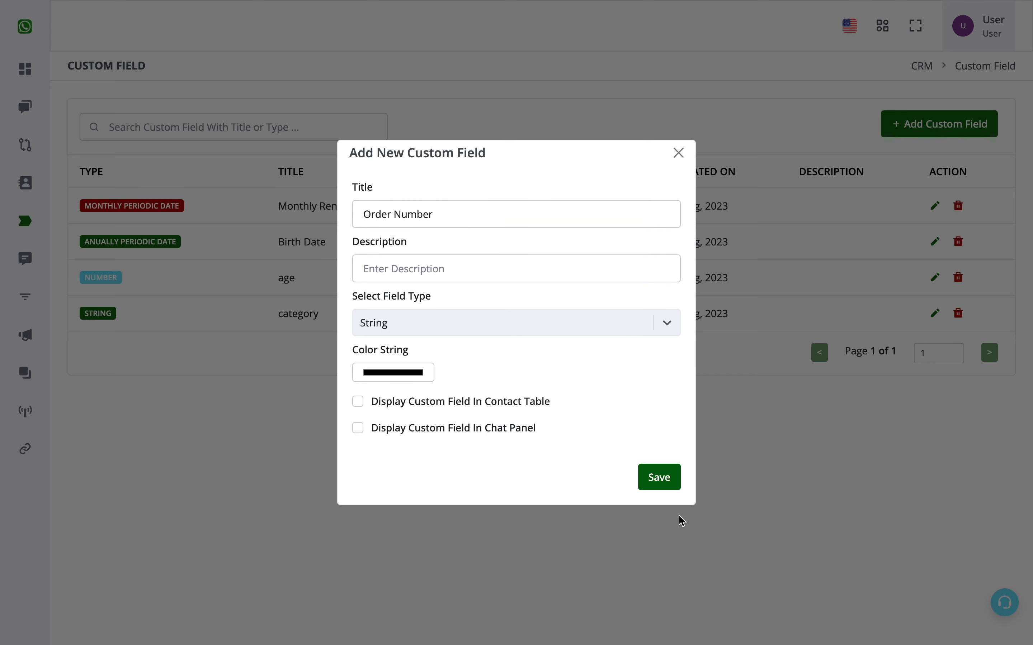
{"action": "left_click", "coordinate": [659, 478]}
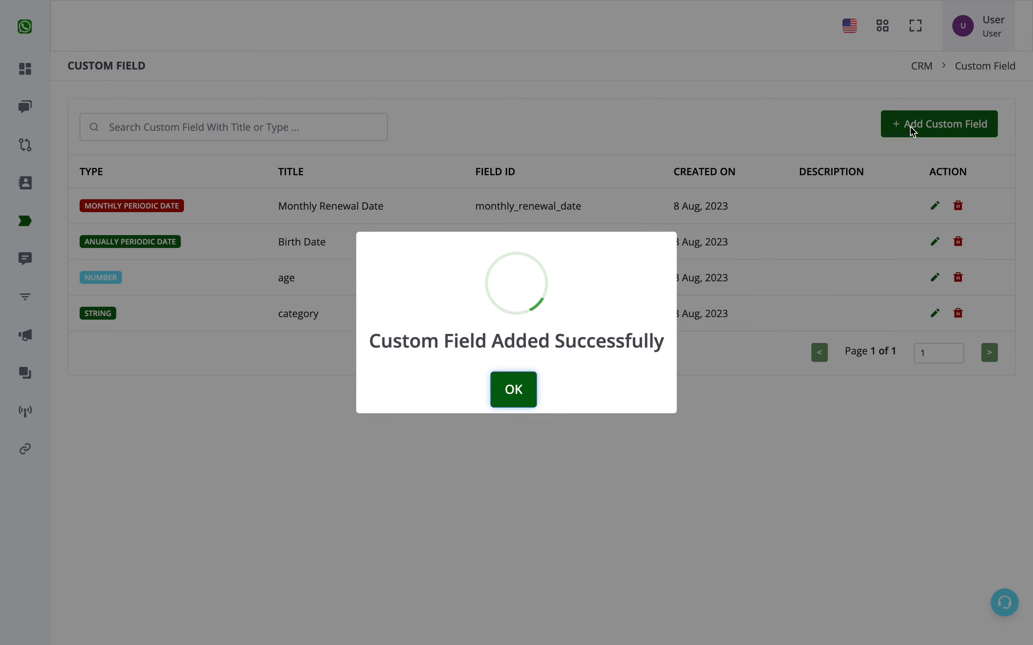
{"action": "left_click", "coordinate": [516, 390]}
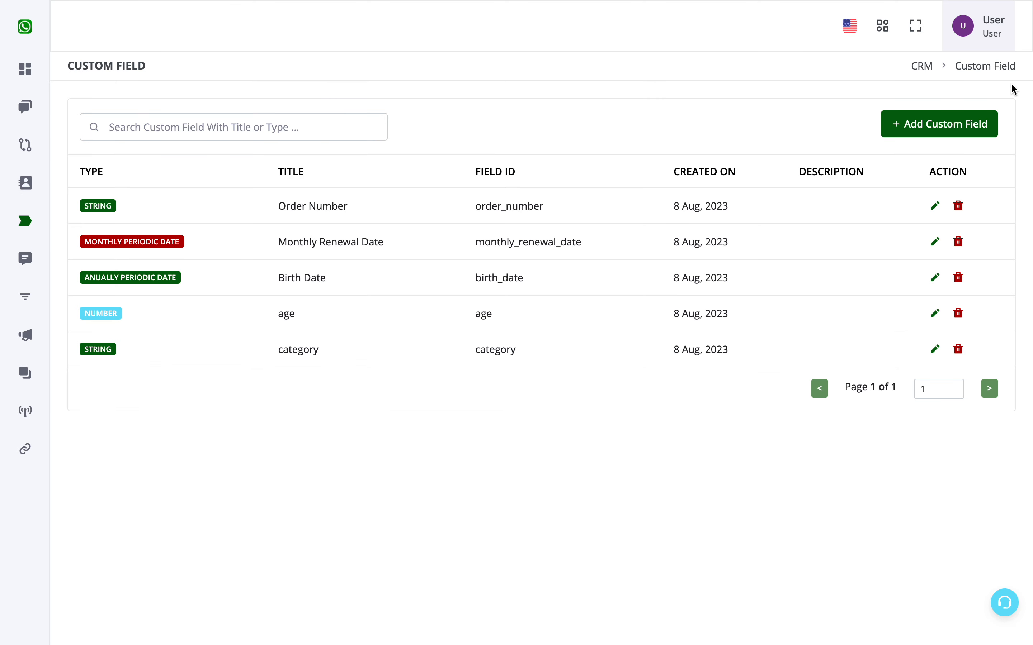
Add a custom field titled Order Status with the field type String and save it.
{"action": "left_click", "coordinate": [950, 123]}
{"action": "left_click", "coordinate": [491, 206]}
{"action": "type", "text": "O"}
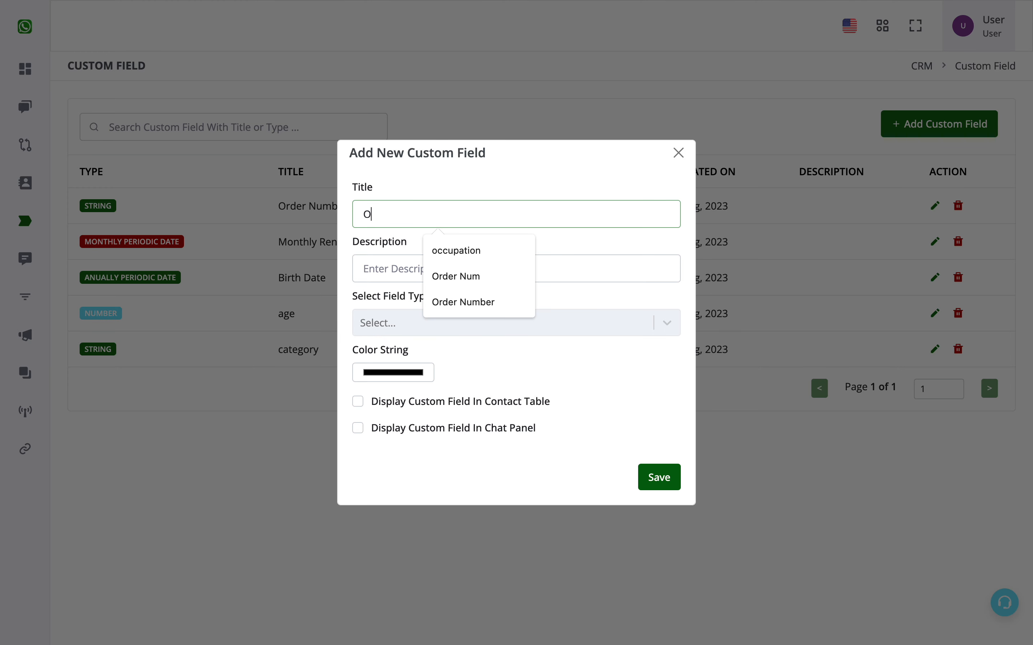
{"action": "type", "text": "rder Status"}
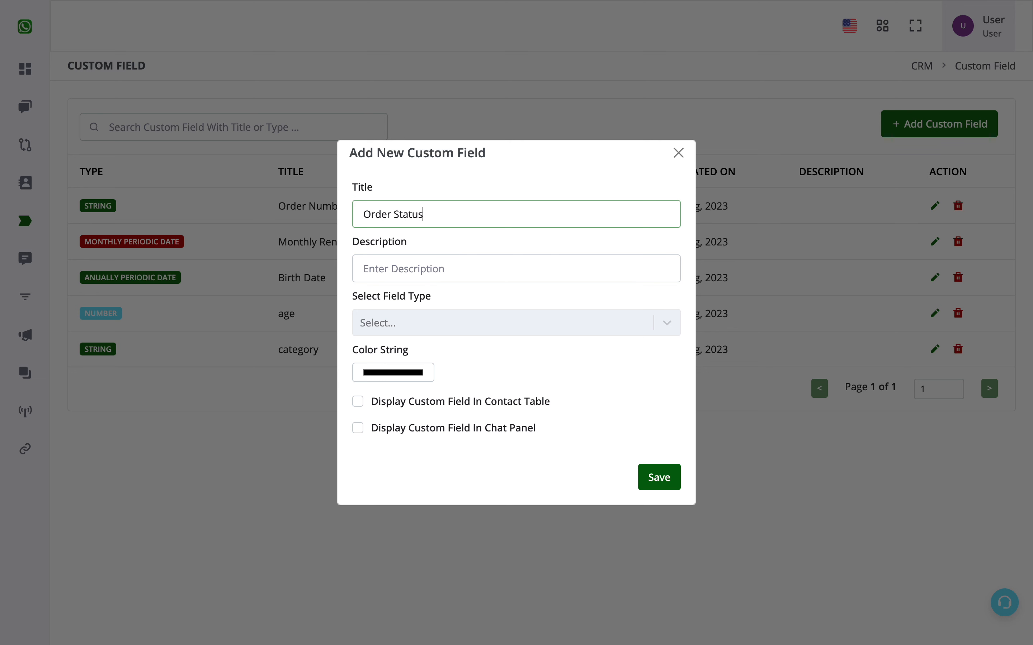
{"action": "left_click", "coordinate": [468, 329]}
{"action": "left_click", "coordinate": [472, 360]}
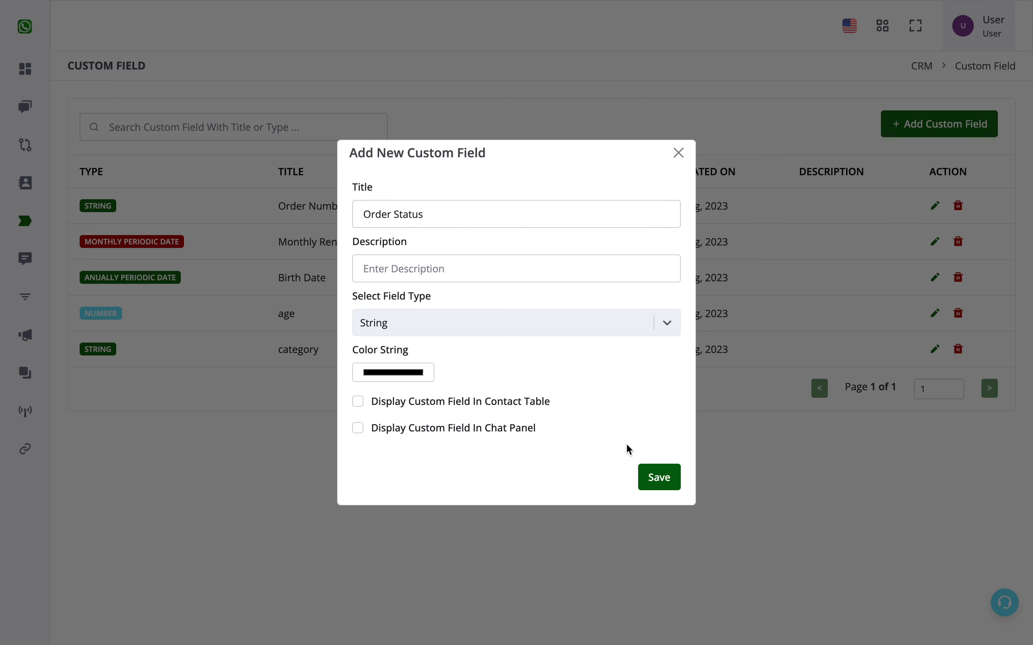
{"action": "left_click", "coordinate": [656, 479]}
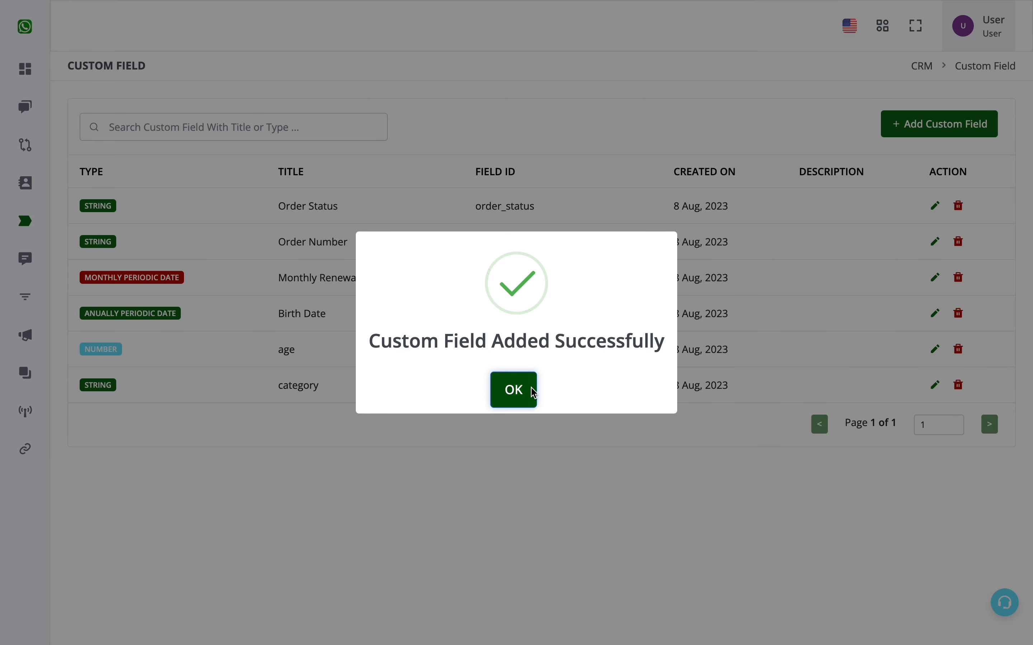
{"action": "left_click", "coordinate": [529, 392]}
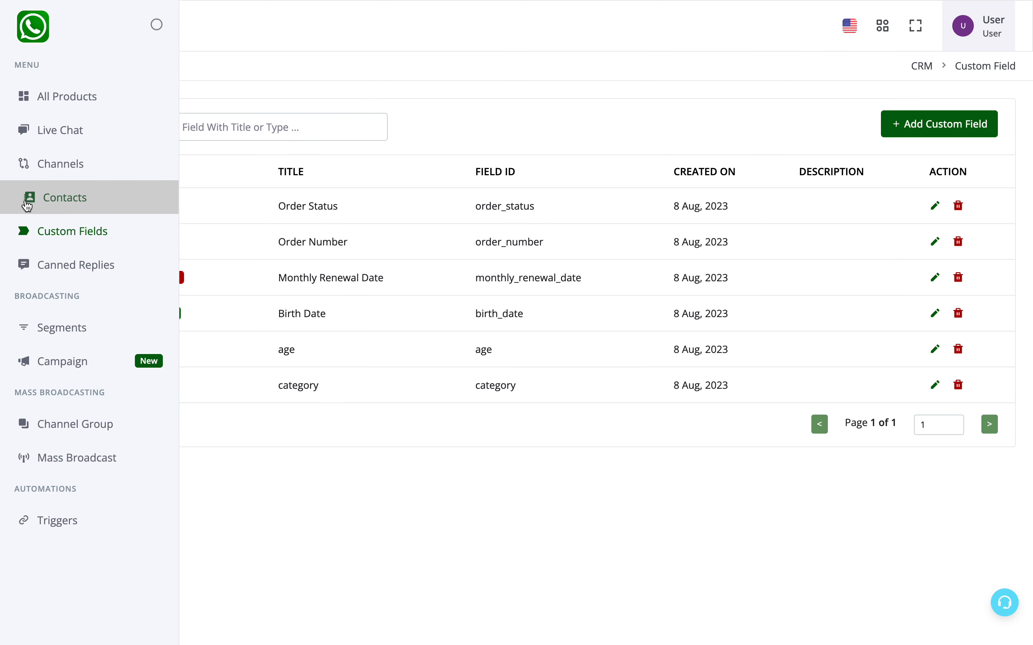
Open the CRM's contact list, switch back to Google Sheets and rename the spreadsheet as test import.
{"action": "left_click", "coordinate": [27, 197]}
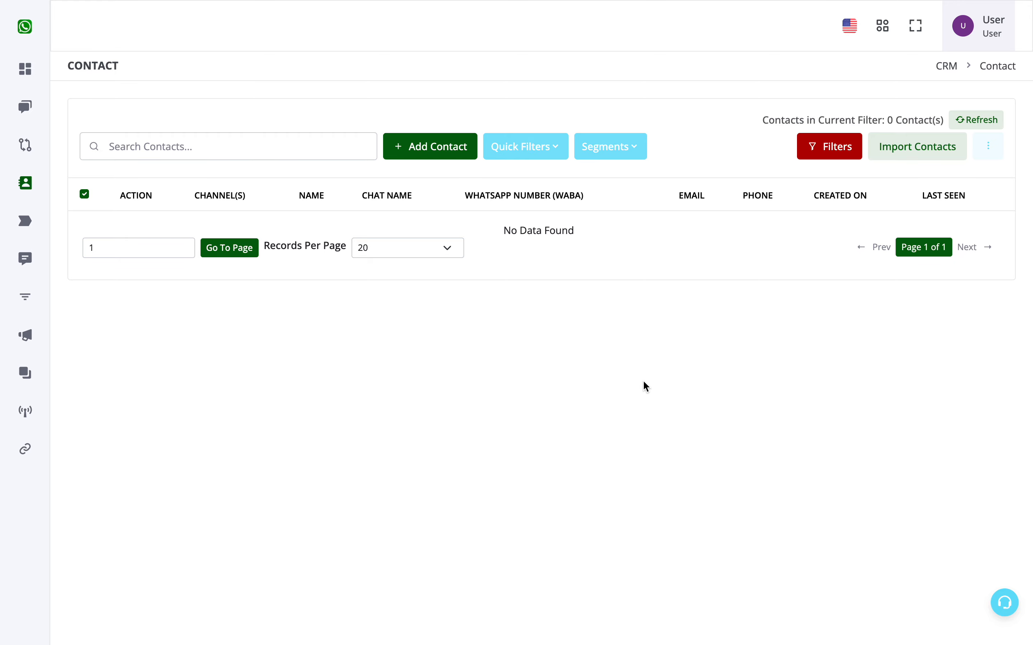
{"action": "key", "text": "ctrl+Tab"}
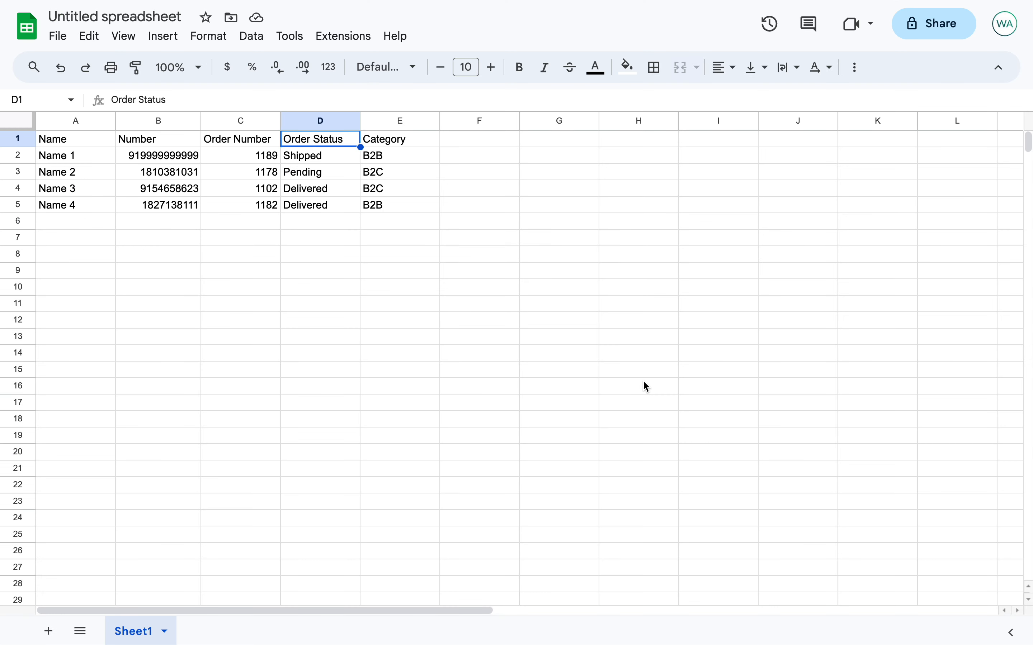
{"action": "left_click", "coordinate": [100, 20]}
{"action": "type", "text": "test import"}
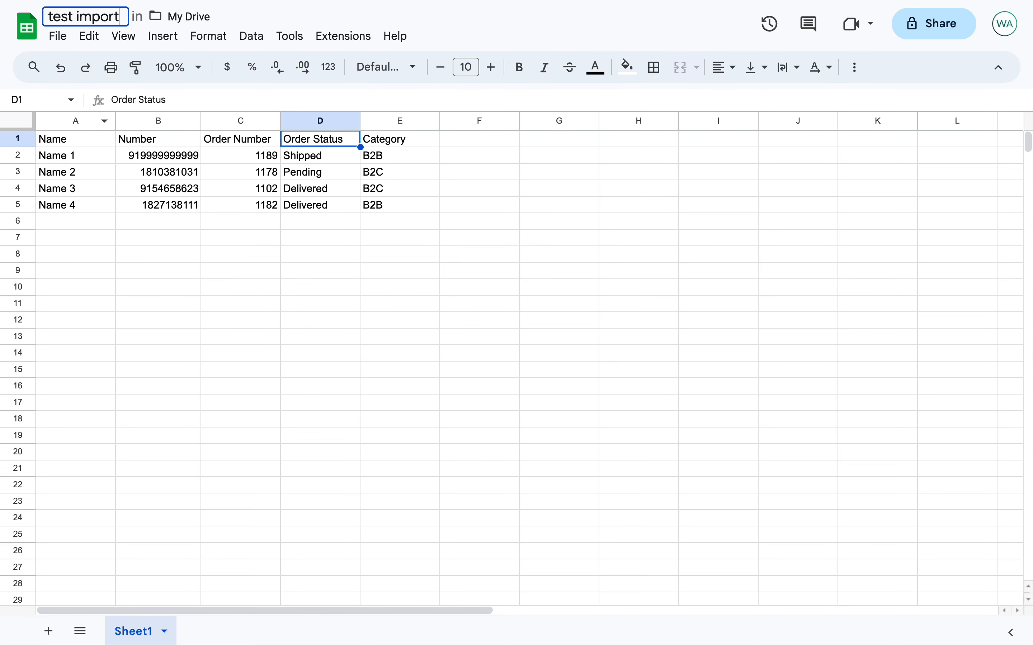
{"action": "left_click", "coordinate": [160, 292]}
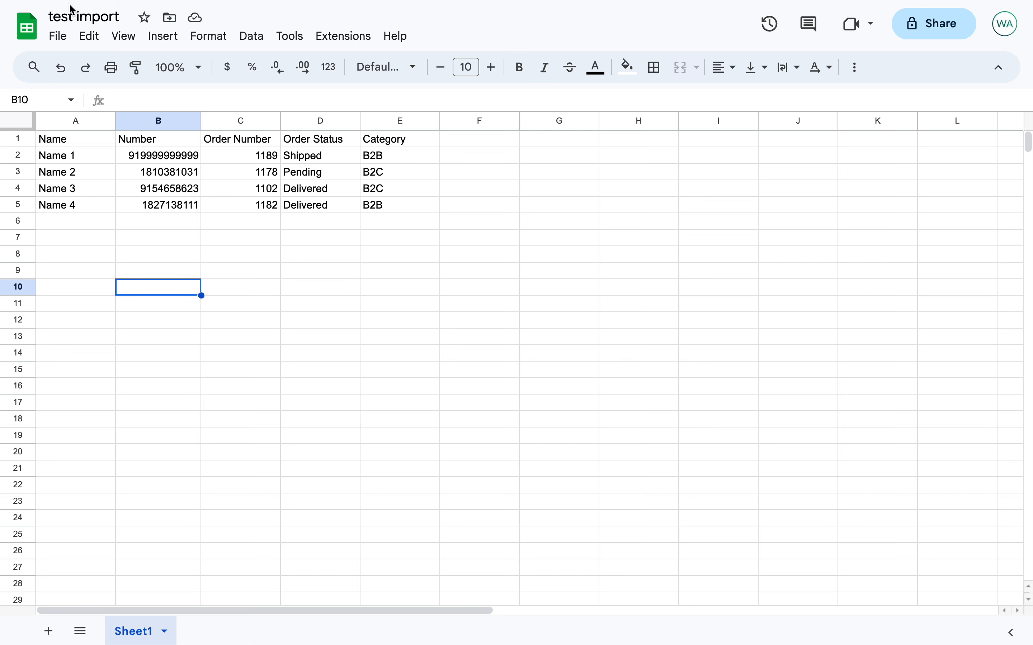
Download the test import sheet as a Comma Separated Values (.csv) file.
{"action": "left_click", "coordinate": [59, 38]}
{"action": "mouse_move", "coordinate": [115, 231]}
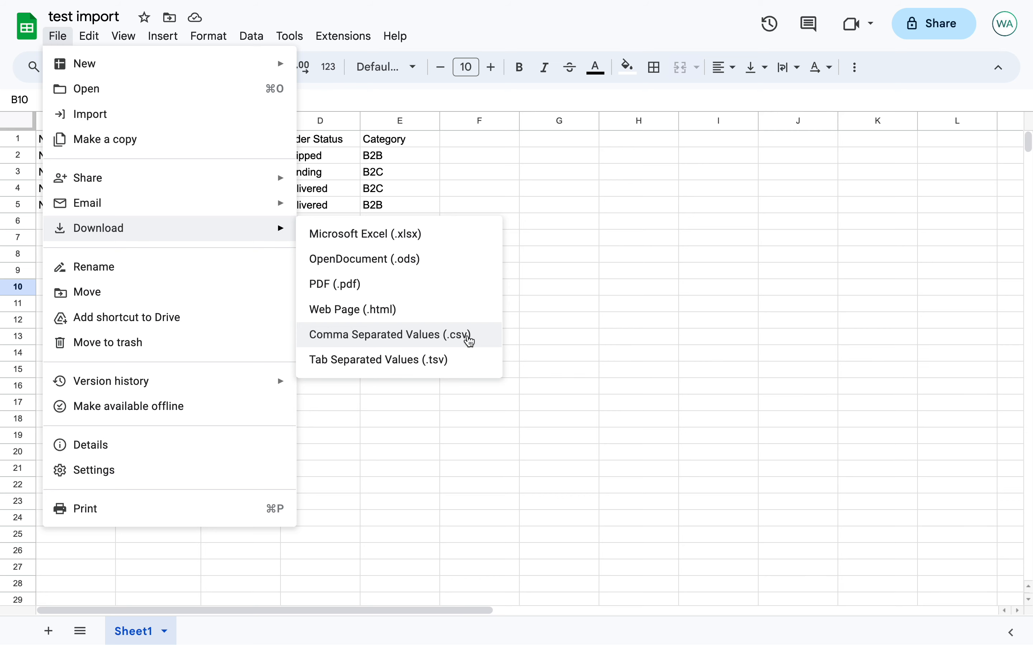
{"action": "left_click", "coordinate": [469, 340]}
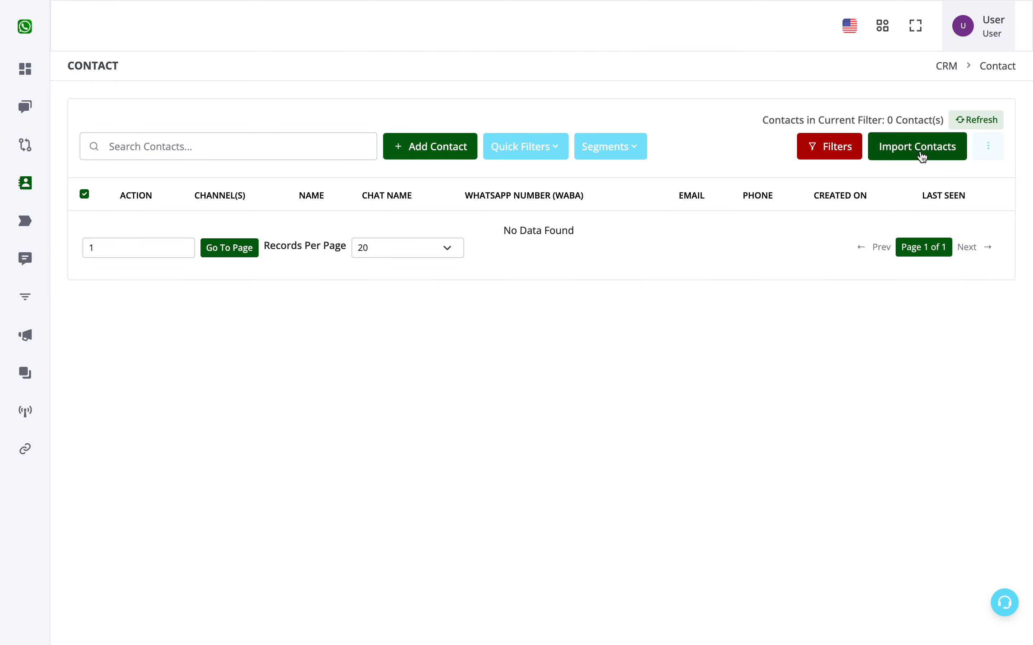
Begin a contact import with the file test import - Sheet1.csv from the Downloads folder.
{"action": "left_click", "coordinate": [921, 153]}
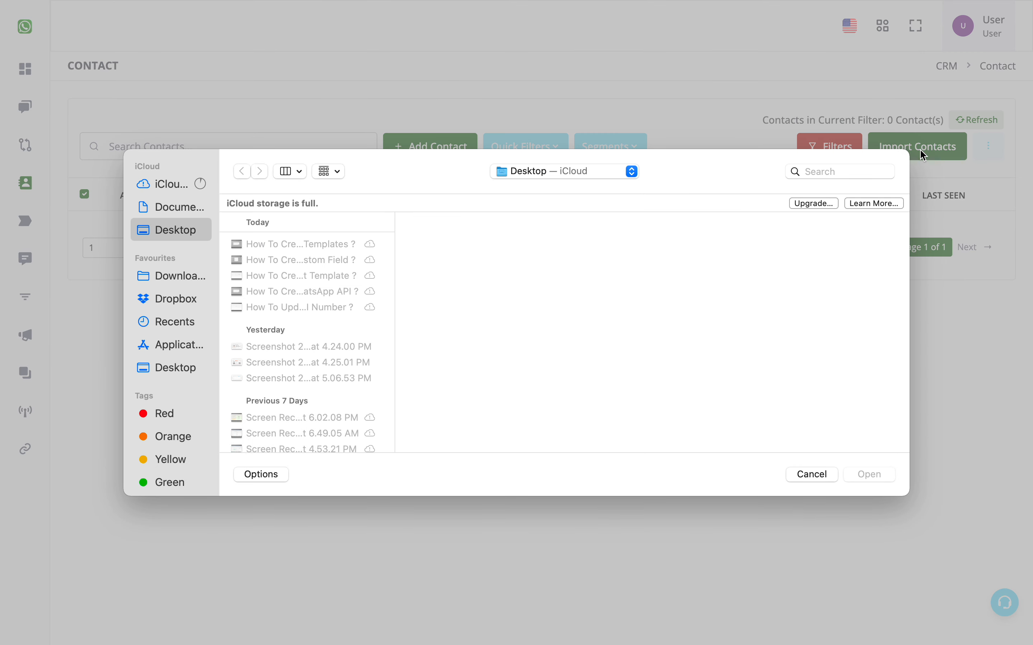
{"action": "left_click", "coordinate": [187, 281]}
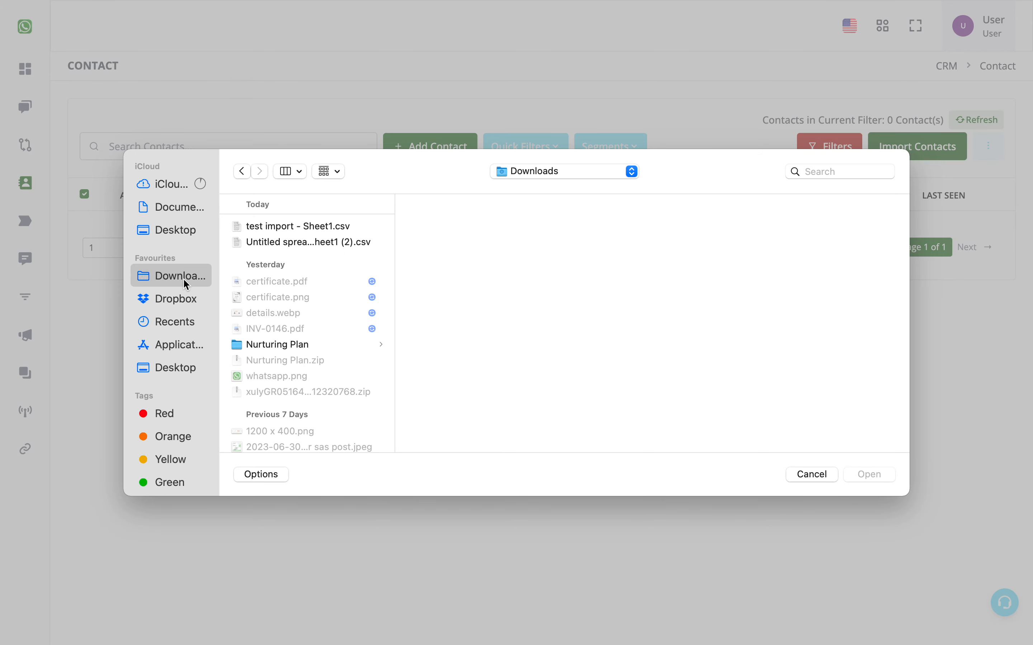
{"action": "left_click", "coordinate": [286, 226]}
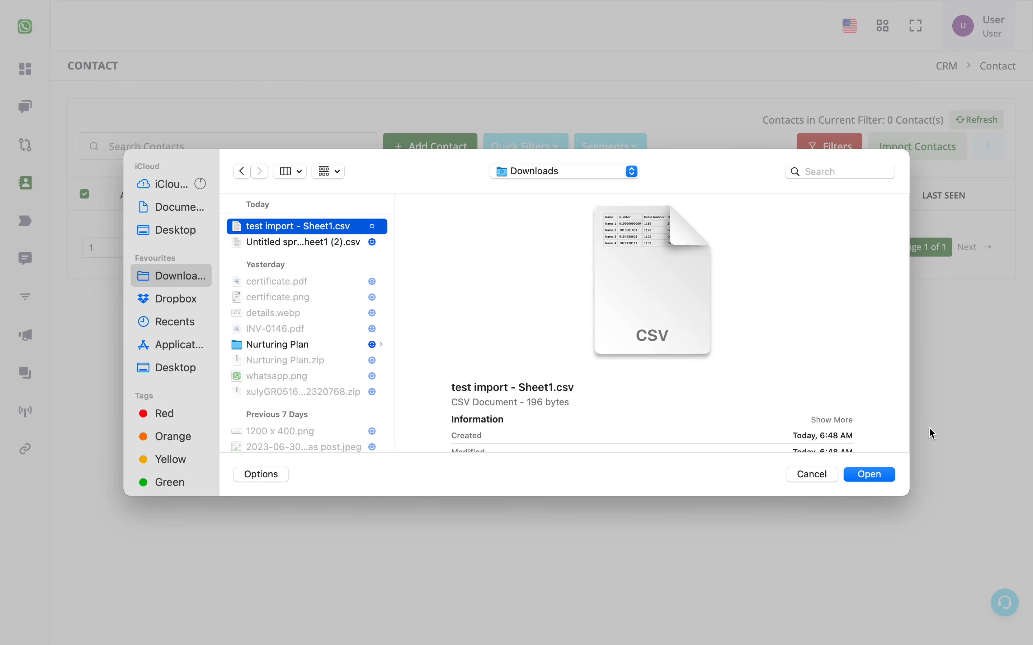
{"action": "left_click", "coordinate": [876, 476]}
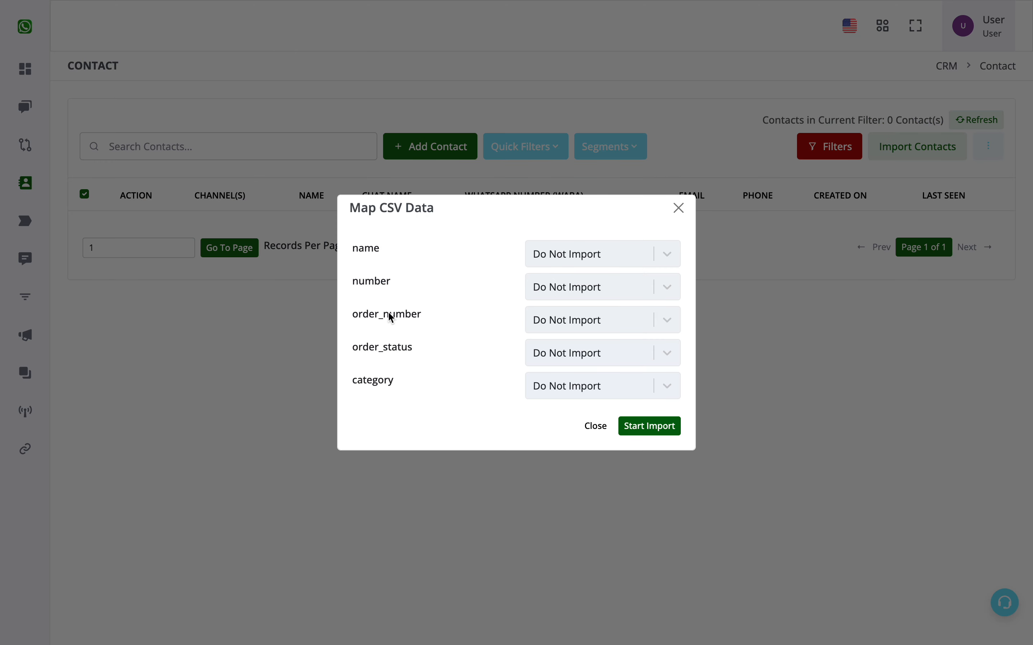
Examine the header row of the test import sheet in Google Sheets and return to the CRM's CSV mapping dialog.
{"action": "key", "text": "ctrl+Tab"}
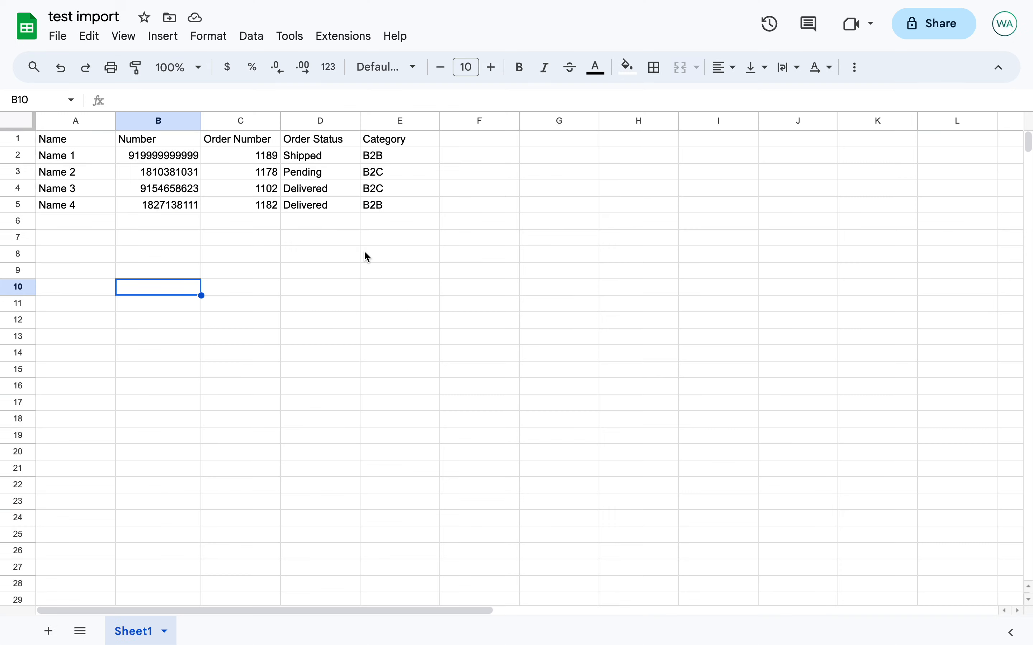
{"action": "left_click", "coordinate": [18, 142]}
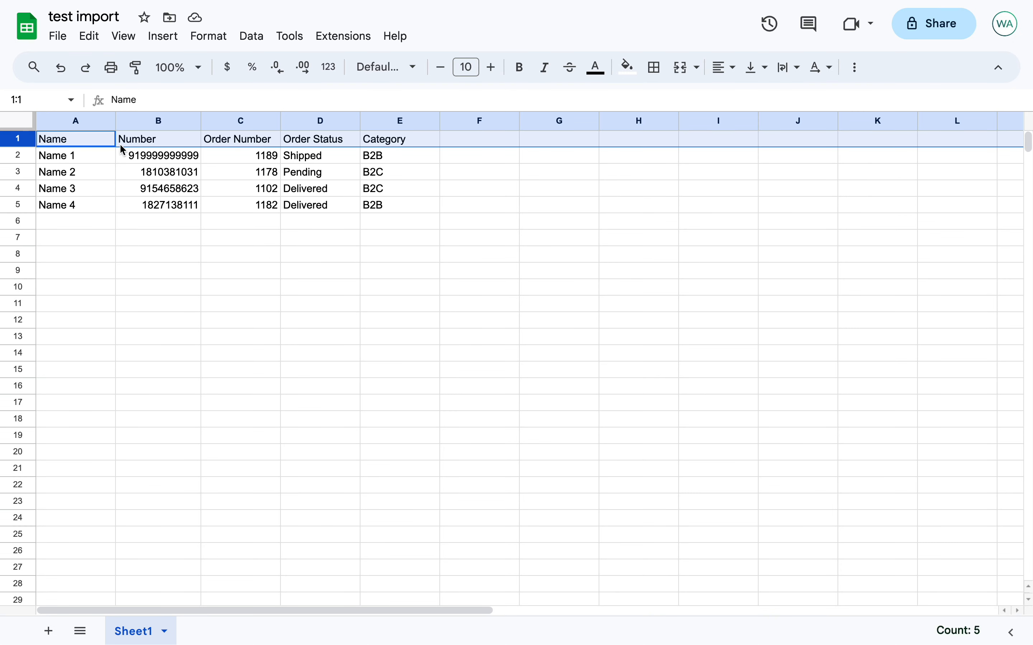
{"action": "key", "text": "ctrl+shift+Tab"}
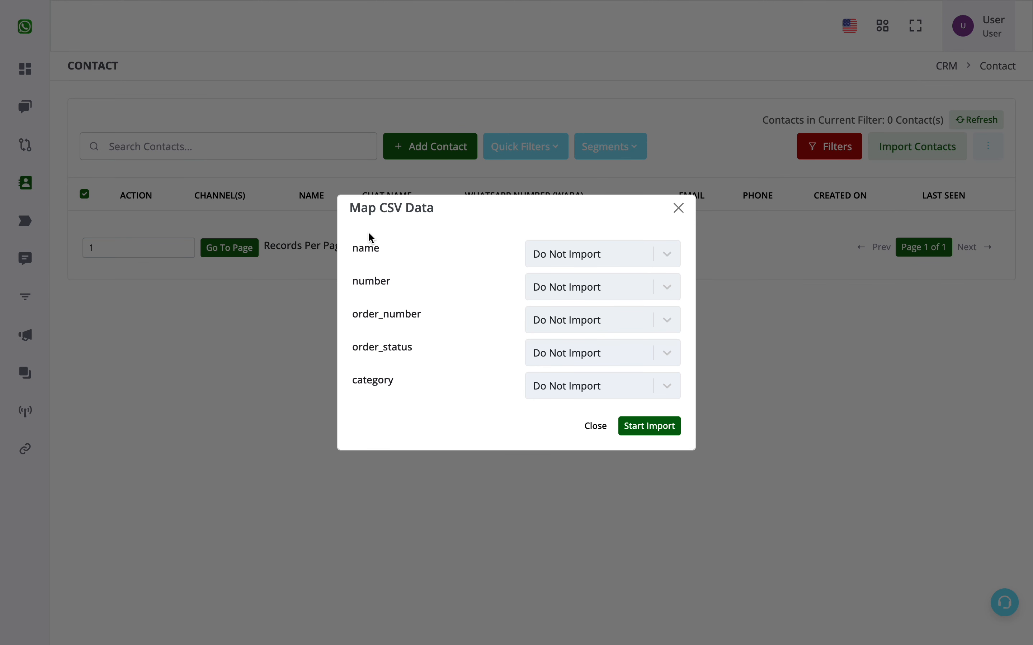
{"action": "left_click", "coordinate": [612, 254]}
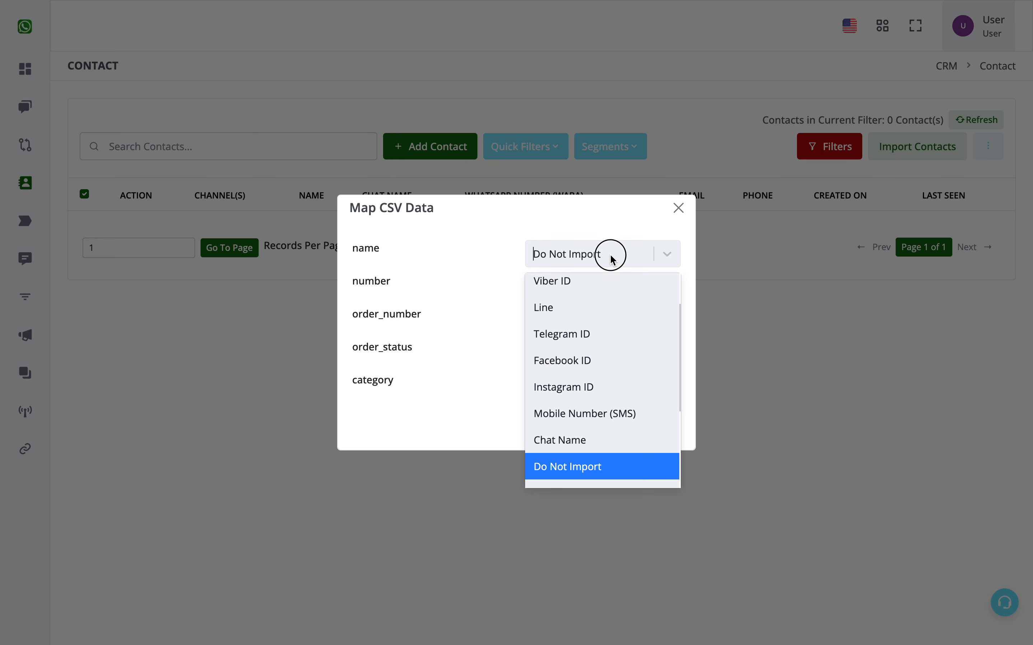
{"action": "left_click", "coordinate": [612, 256]}
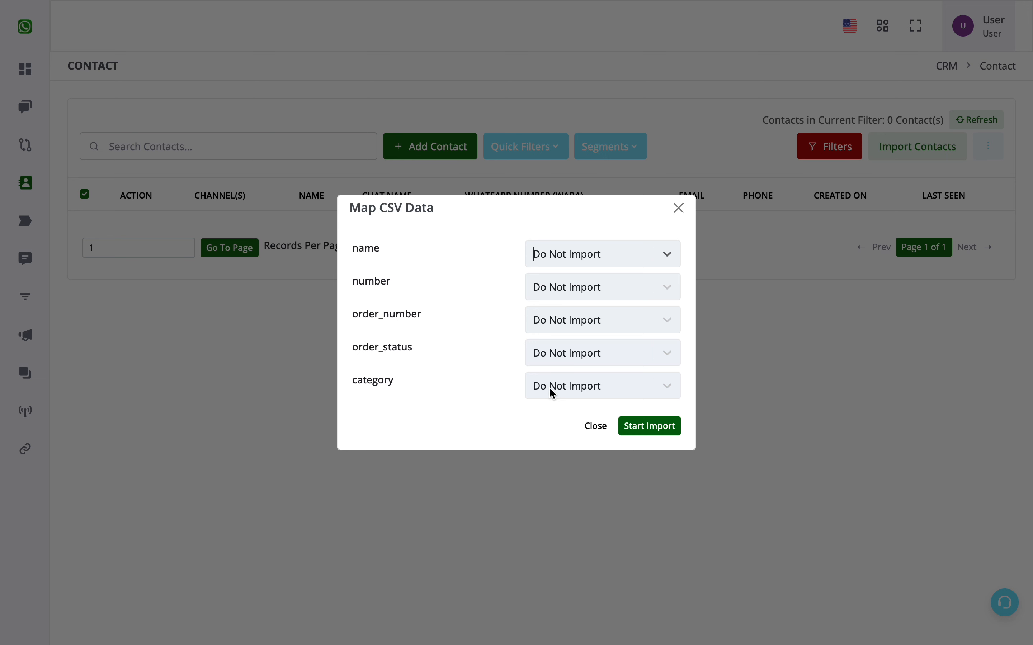
{"action": "left_click", "coordinate": [597, 390]}
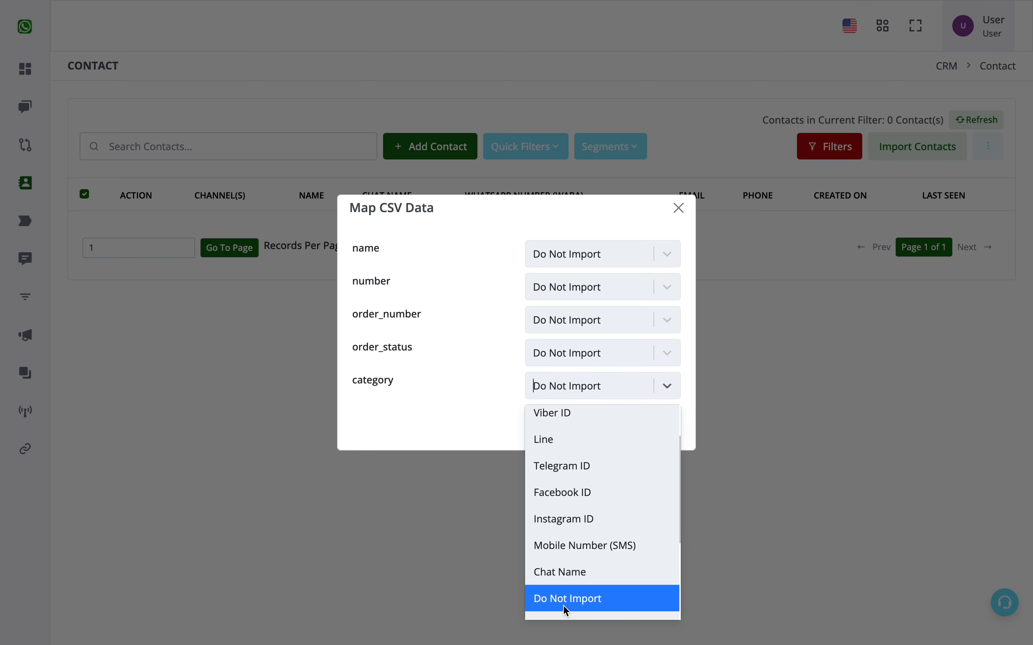
{"action": "left_click", "coordinate": [462, 372]}
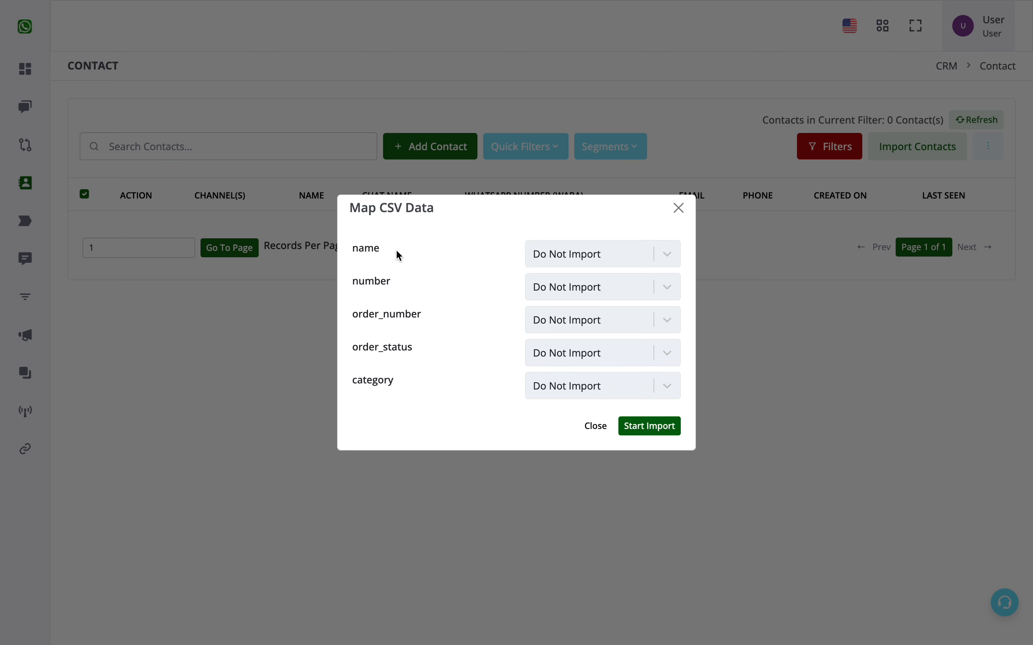
Map the CSV's name column to the Chat Name field.
{"action": "left_click", "coordinate": [581, 247]}
{"action": "scroll", "coordinate": [591, 391], "scroll_direction": "up", "scroll_amount": 2}
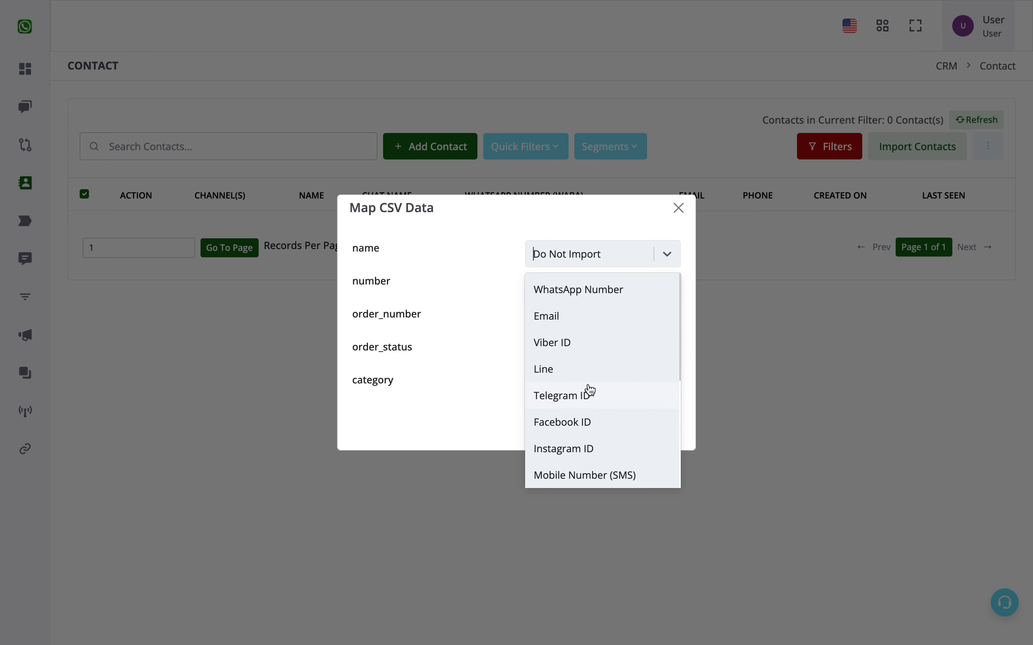
{"action": "scroll", "coordinate": [591, 390], "scroll_direction": "down", "scroll_amount": 5}
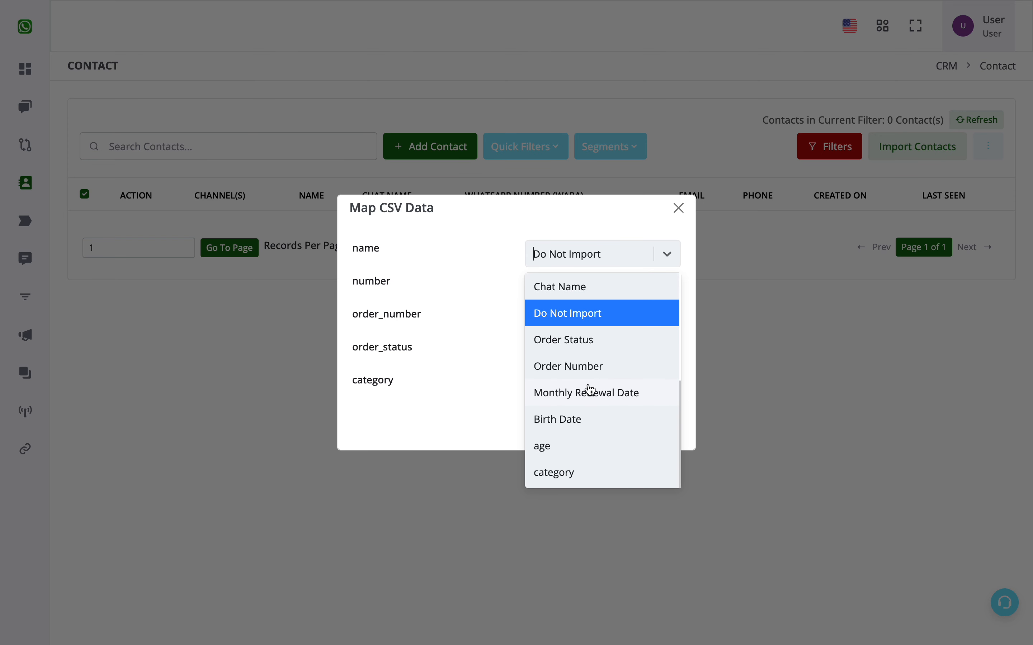
{"action": "scroll", "coordinate": [589, 389], "scroll_direction": "up", "scroll_amount": 3}
{"action": "scroll", "coordinate": [587, 389], "scroll_direction": "down", "scroll_amount": 2}
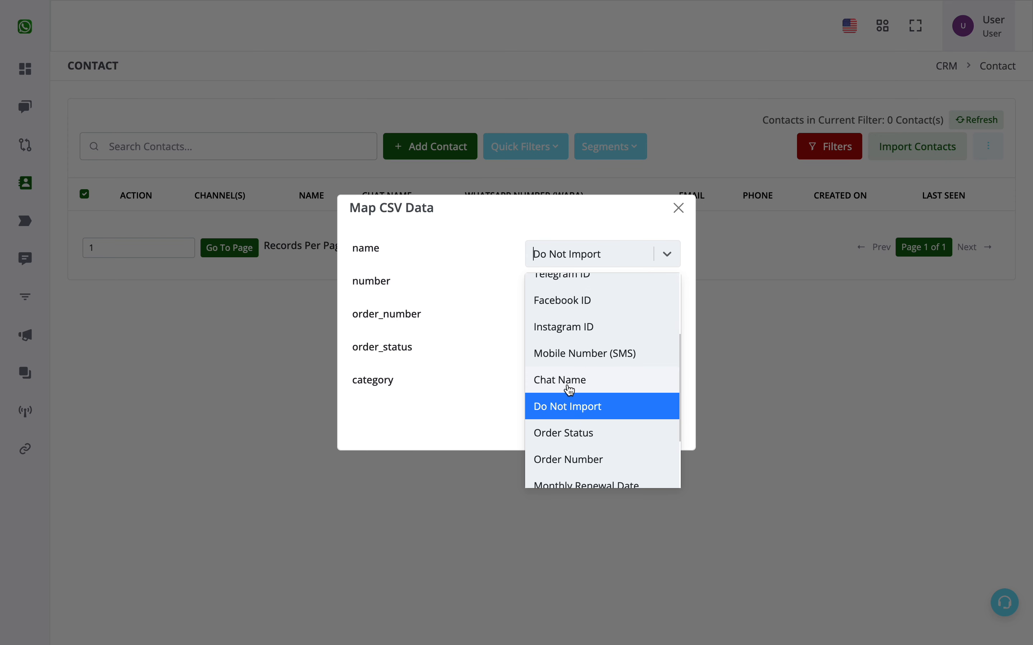
{"action": "scroll", "coordinate": [572, 386], "scroll_direction": "up", "scroll_amount": 3}
{"action": "scroll", "coordinate": [574, 380], "scroll_direction": "down", "scroll_amount": 4}
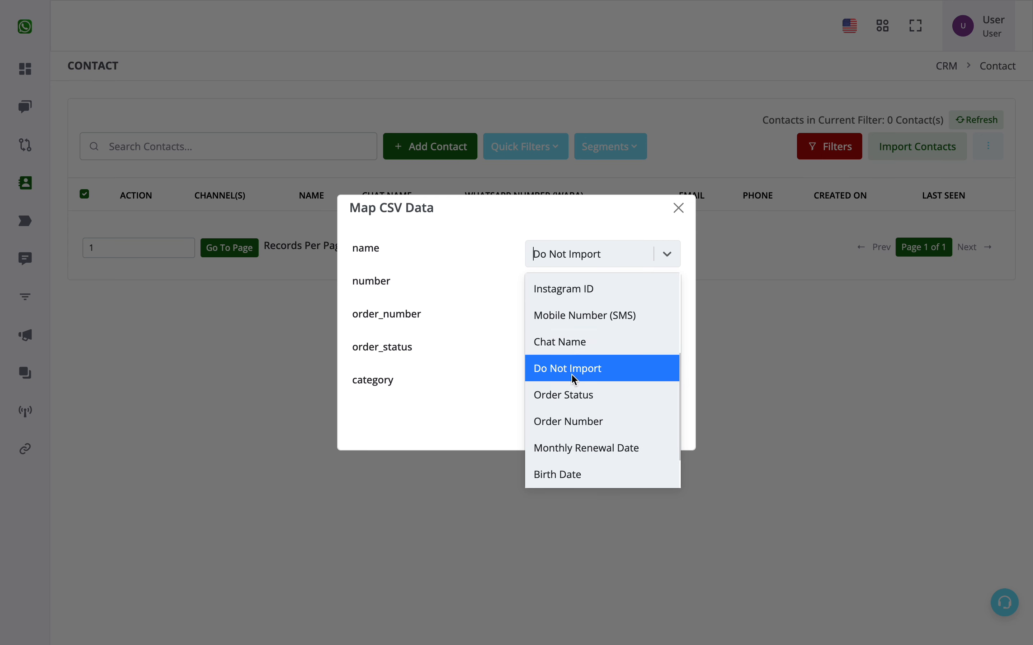
{"action": "left_click", "coordinate": [563, 344]}
Map the CSV's number column to the WhatsApp Number field.
{"action": "left_click", "coordinate": [549, 288]}
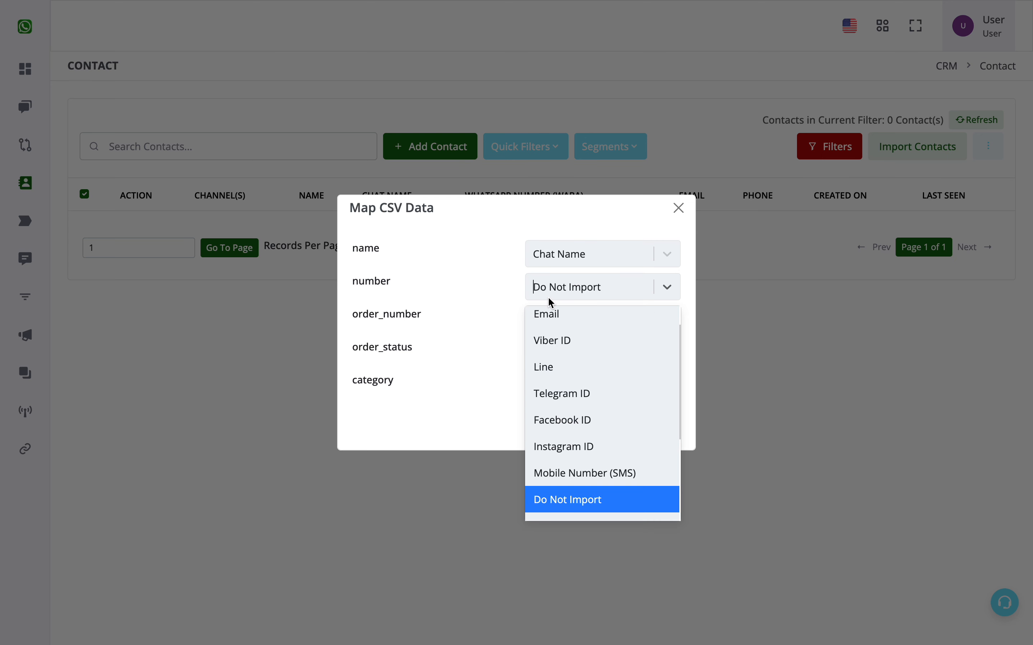
{"action": "scroll", "coordinate": [583, 395], "scroll_direction": "up", "scroll_amount": 2}
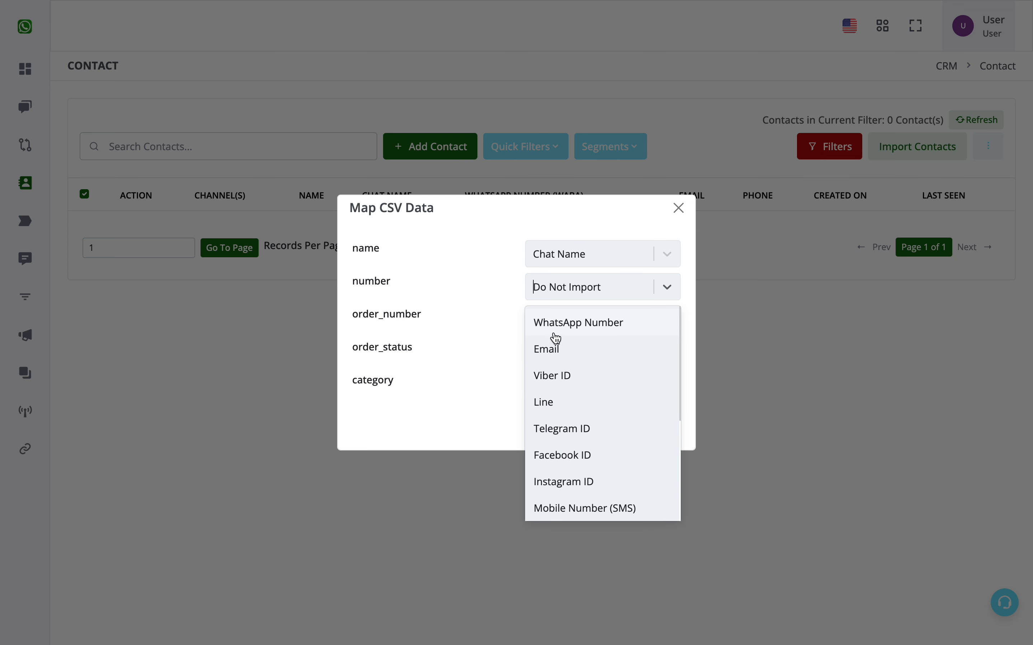
{"action": "scroll", "coordinate": [582, 410], "scroll_direction": "down", "scroll_amount": 4}
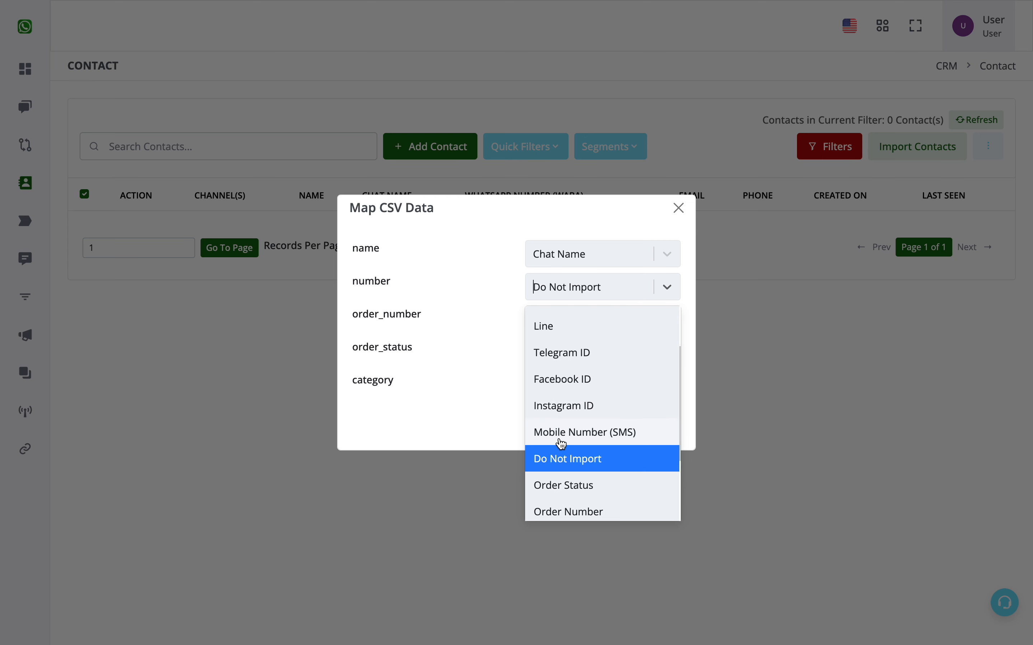
{"action": "scroll", "coordinate": [616, 447], "scroll_direction": "up", "scroll_amount": 1}
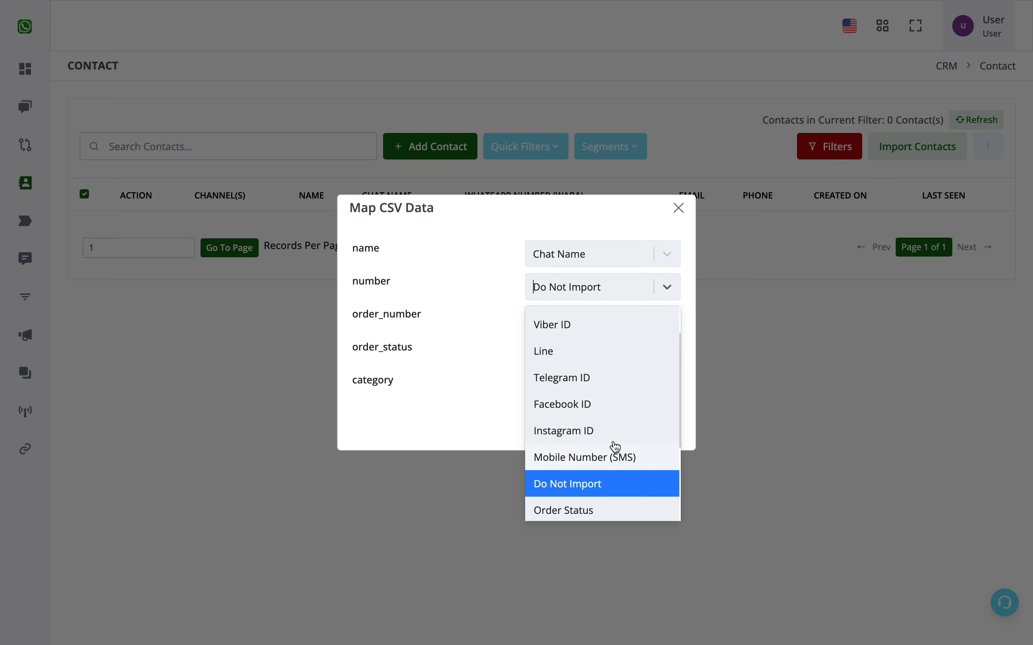
{"action": "scroll", "coordinate": [616, 446], "scroll_direction": "up", "scroll_amount": 2}
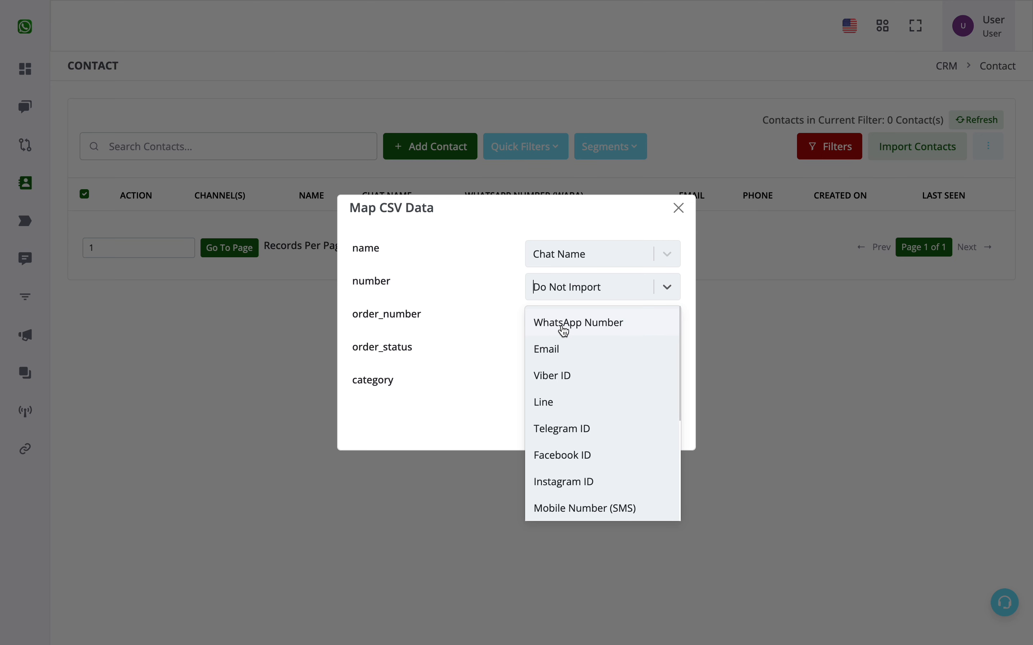
{"action": "left_click", "coordinate": [564, 327]}
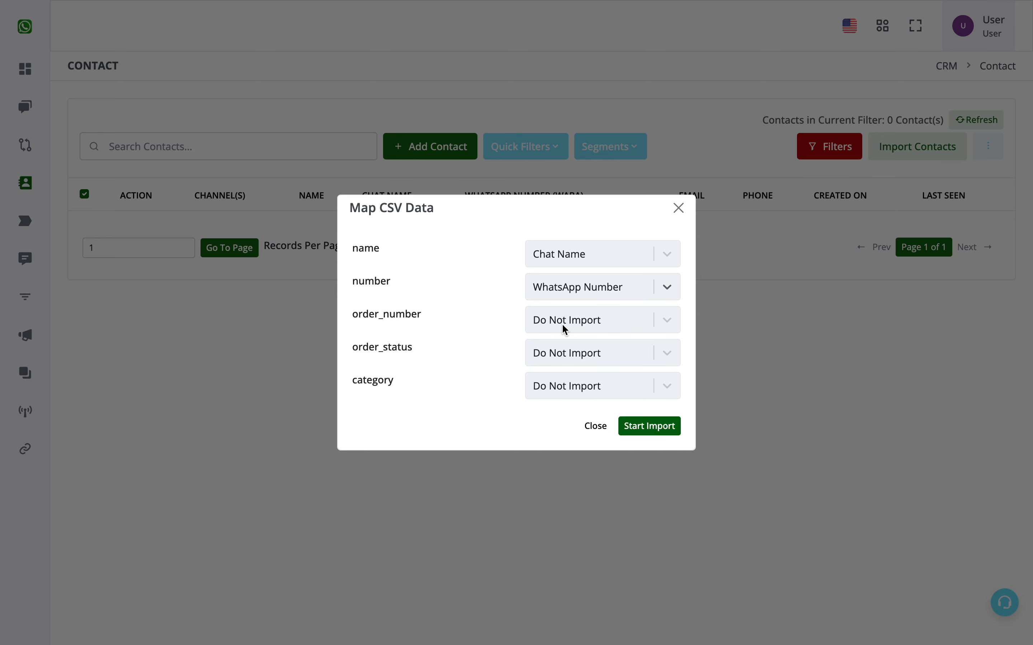
Map the order_number column to Order Number and the order_status column to Order Status.
{"action": "left_click", "coordinate": [574, 330]}
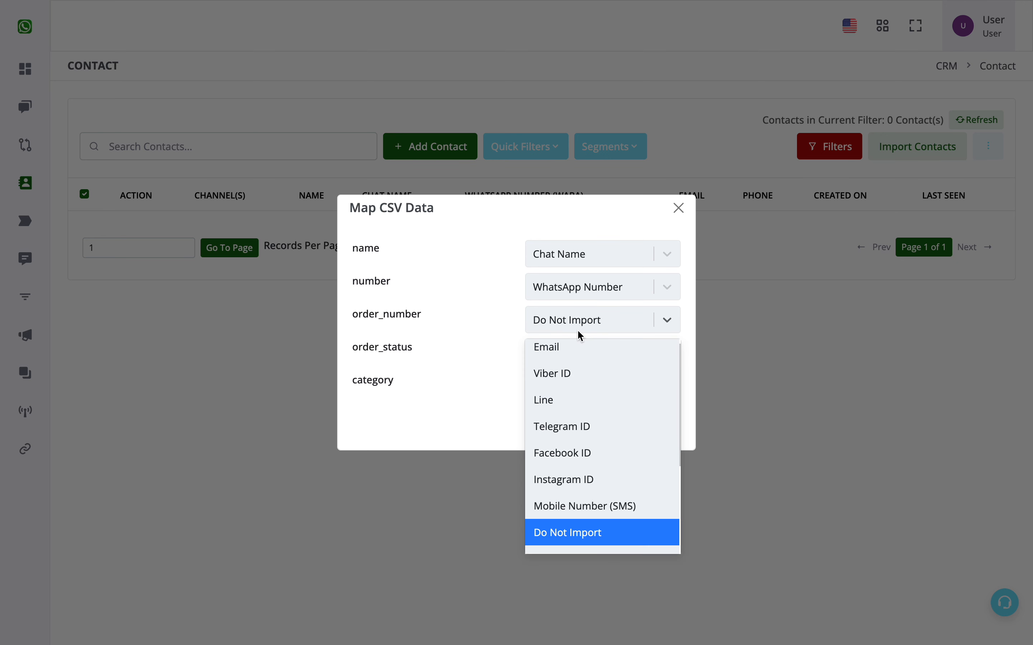
{"action": "scroll", "coordinate": [585, 457], "scroll_direction": "down", "scroll_amount": 2}
{"action": "scroll", "coordinate": [584, 459], "scroll_direction": "down", "scroll_amount": 2}
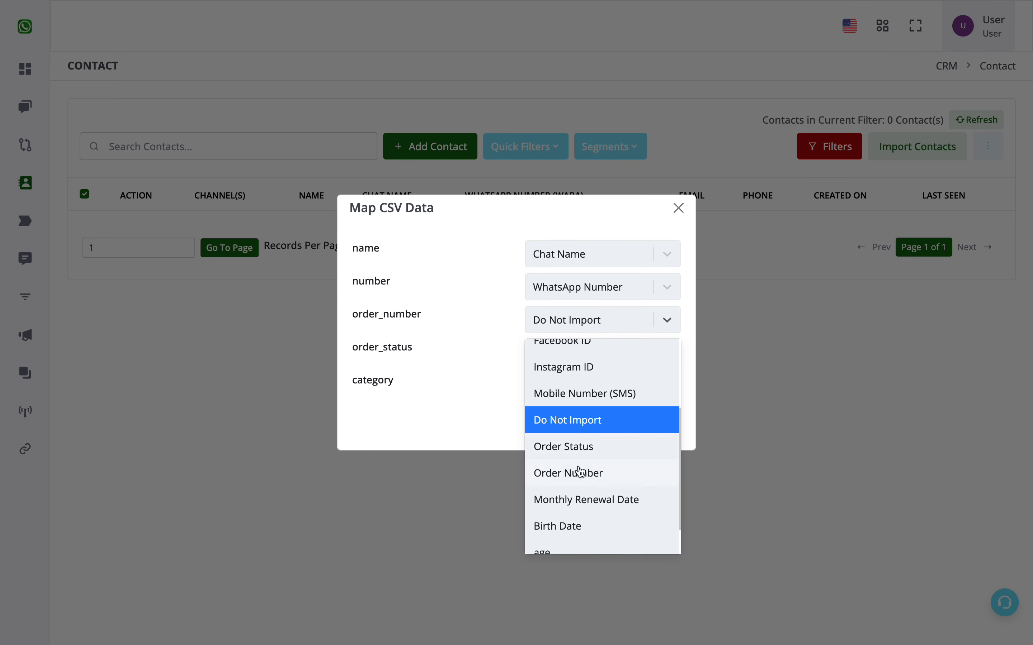
{"action": "left_click", "coordinate": [593, 480]}
{"action": "left_click", "coordinate": [586, 360]}
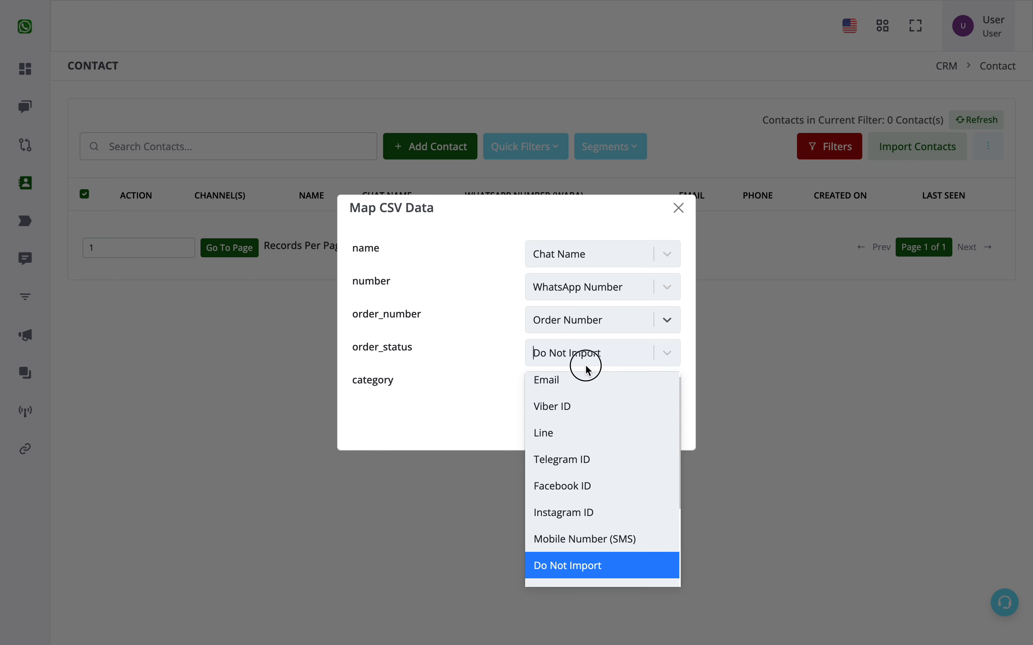
{"action": "scroll", "coordinate": [581, 473], "scroll_direction": "down", "scroll_amount": 3}
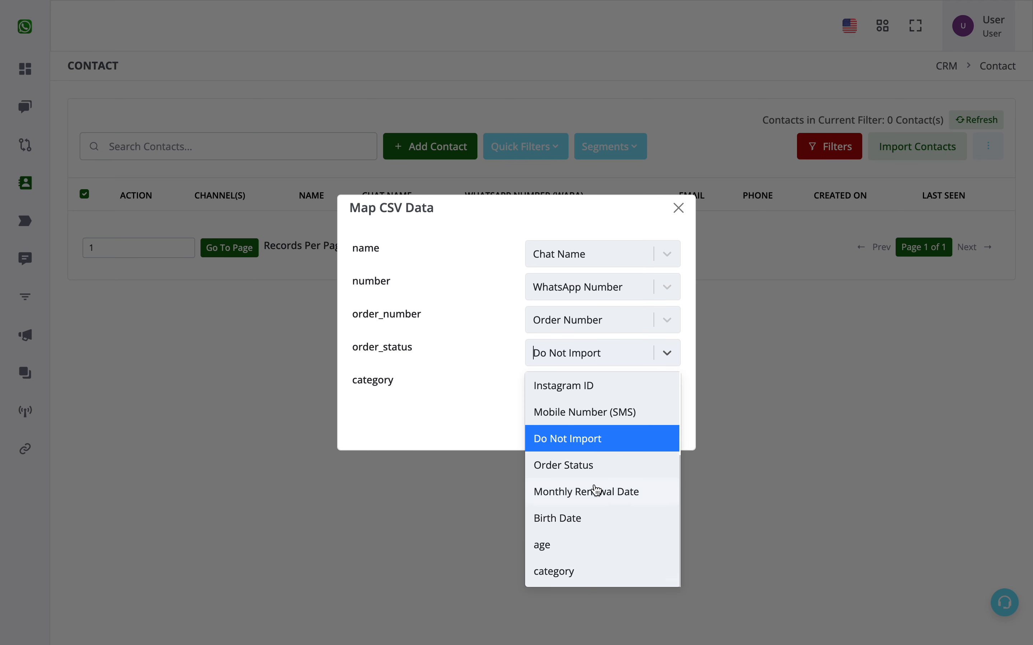
{"action": "left_click", "coordinate": [601, 466]}
Map the category column to the category field and run the contact import through to its closing message.
{"action": "left_click", "coordinate": [589, 397]}
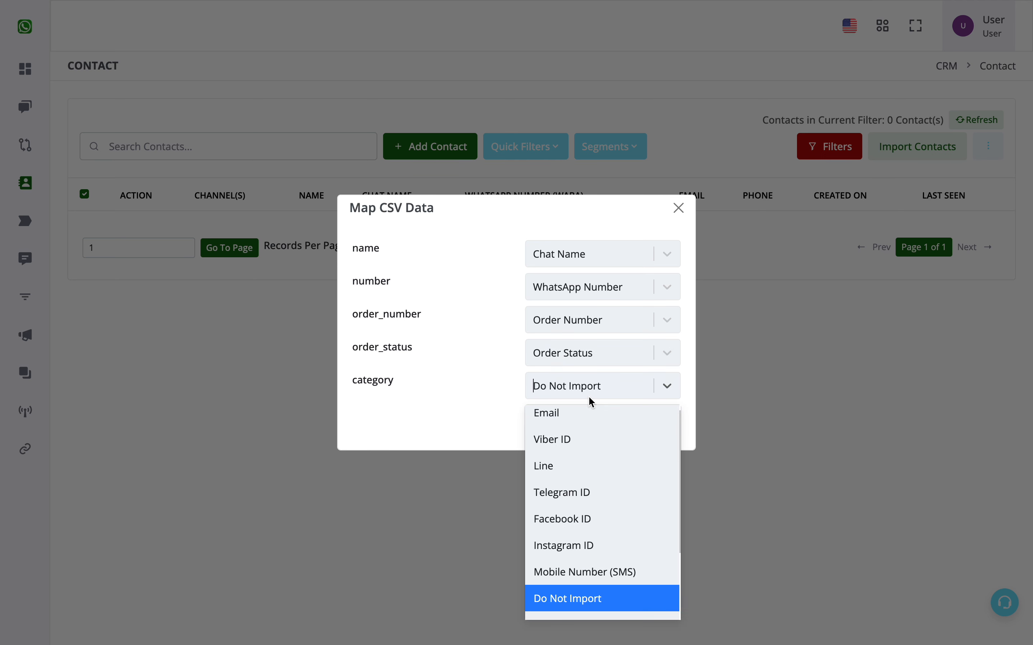
{"action": "scroll", "coordinate": [580, 520], "scroll_direction": "down", "scroll_amount": 3}
{"action": "left_click", "coordinate": [574, 606]}
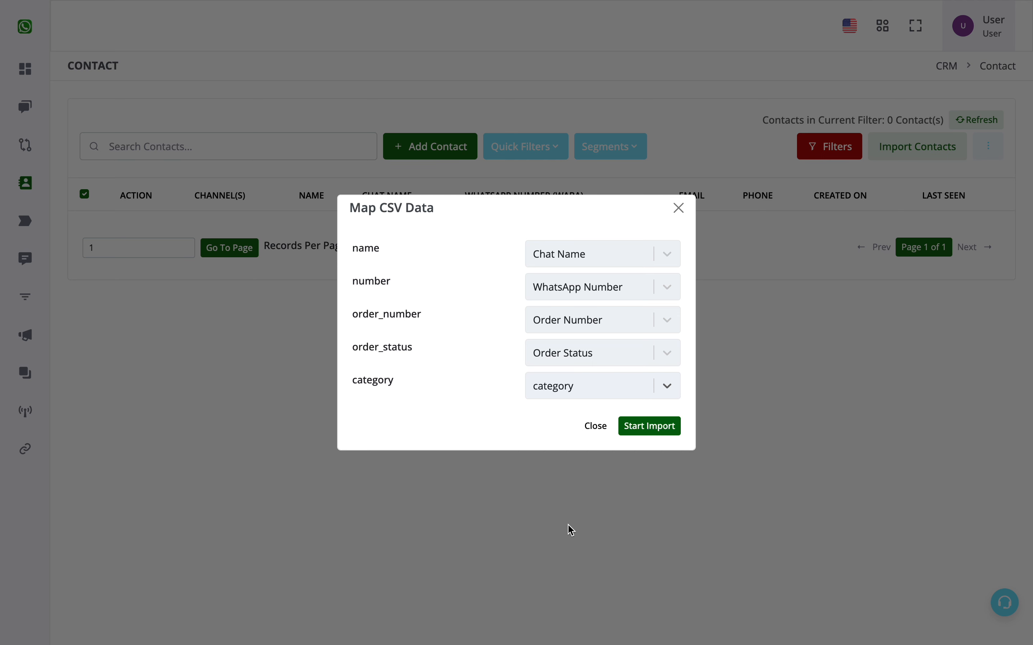
{"action": "left_click", "coordinate": [623, 395]}
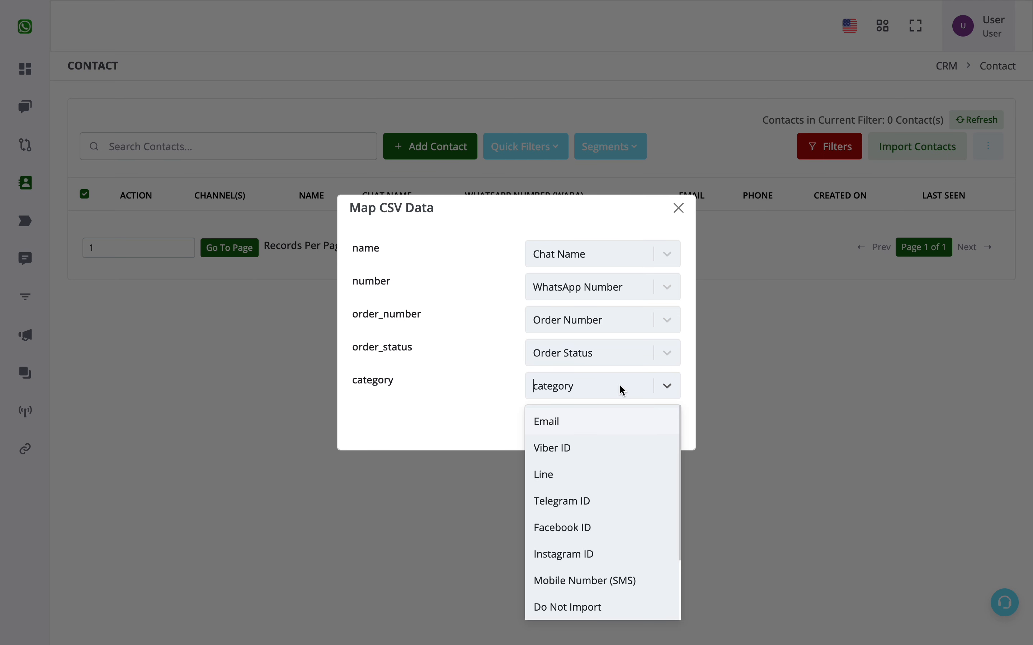
{"action": "left_click", "coordinate": [427, 414]}
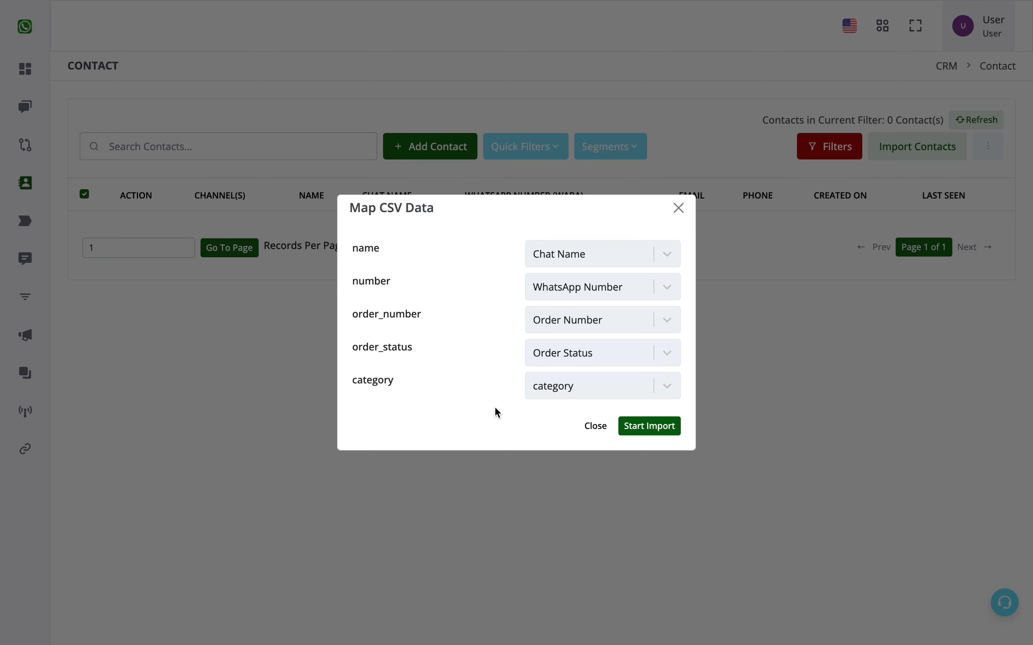
{"action": "left_click", "coordinate": [668, 431]}
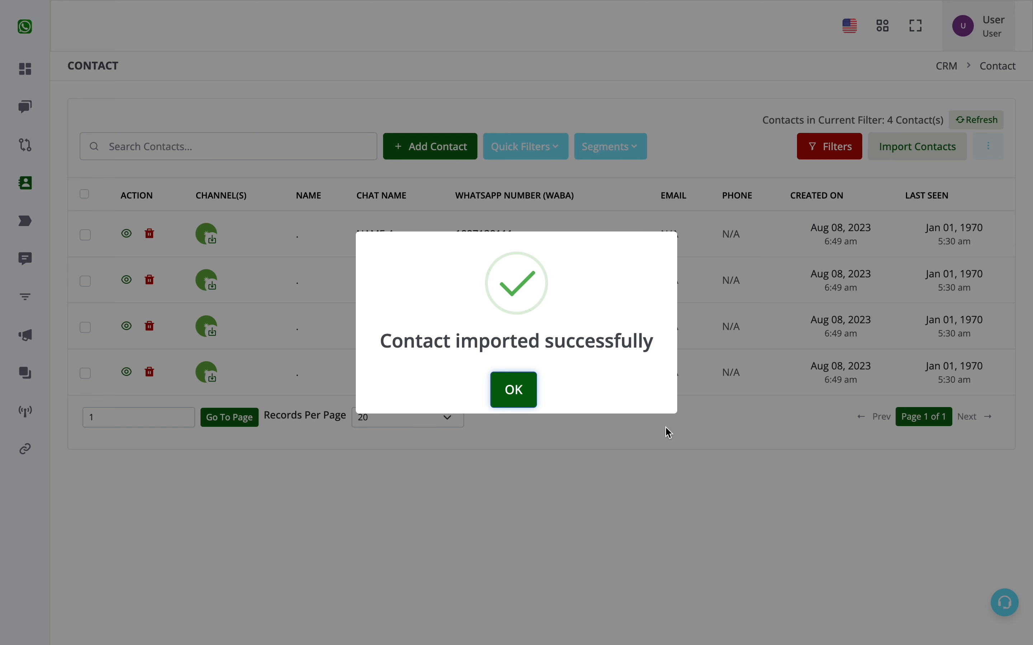
{"action": "left_click", "coordinate": [514, 392]}
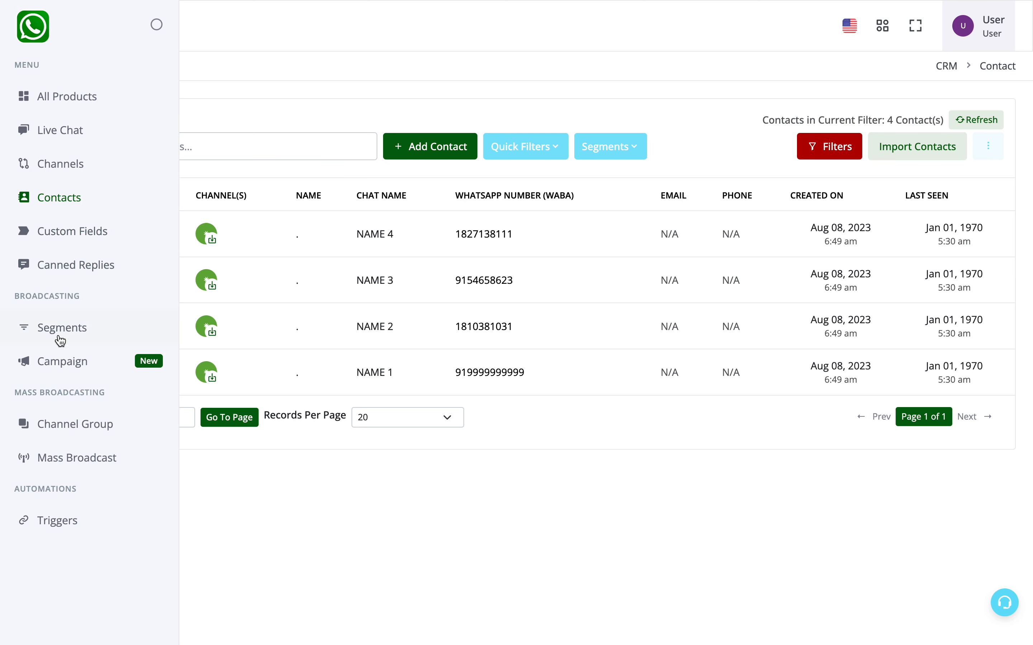
Check the custom fields list, return to the contacts and open the details of contact Name 4.
{"action": "left_click", "coordinate": [110, 231]}
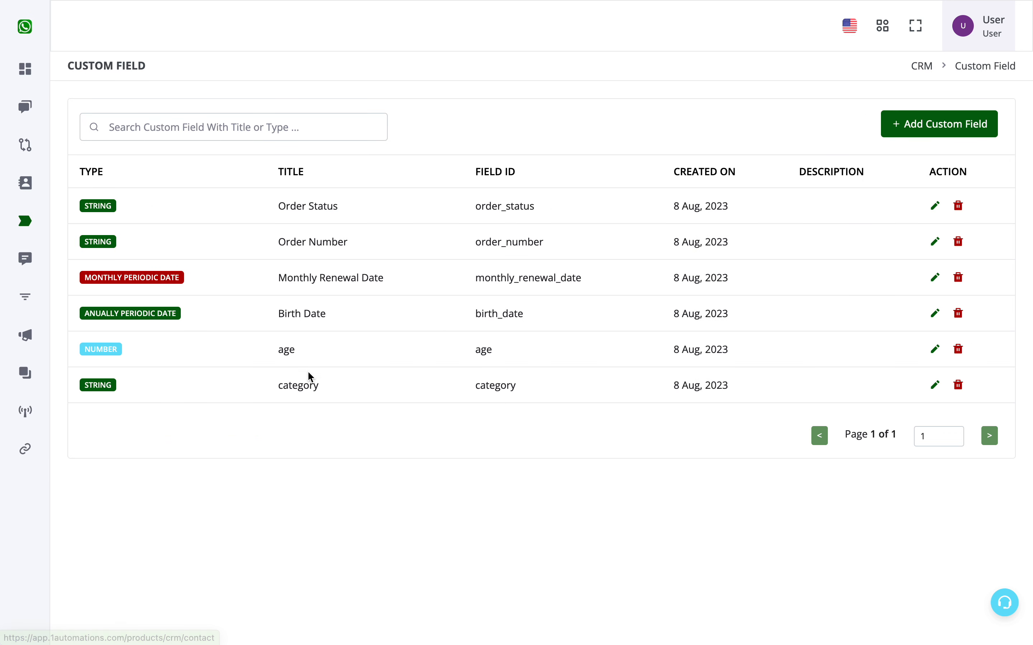
{"action": "mouse_move", "coordinate": [28, 197]}
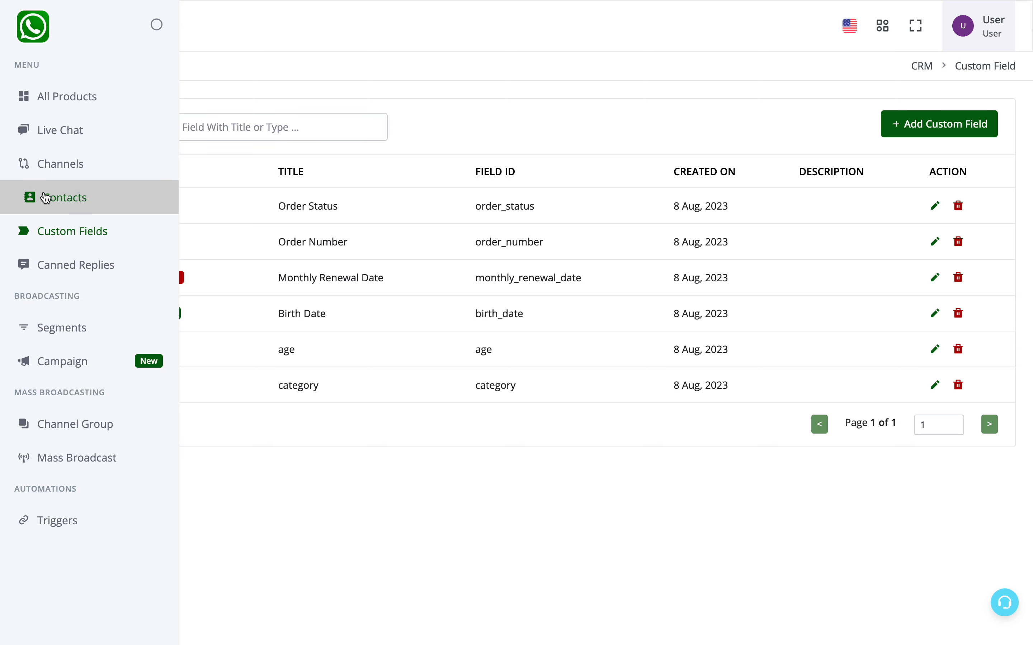
{"action": "left_click", "coordinate": [67, 195]}
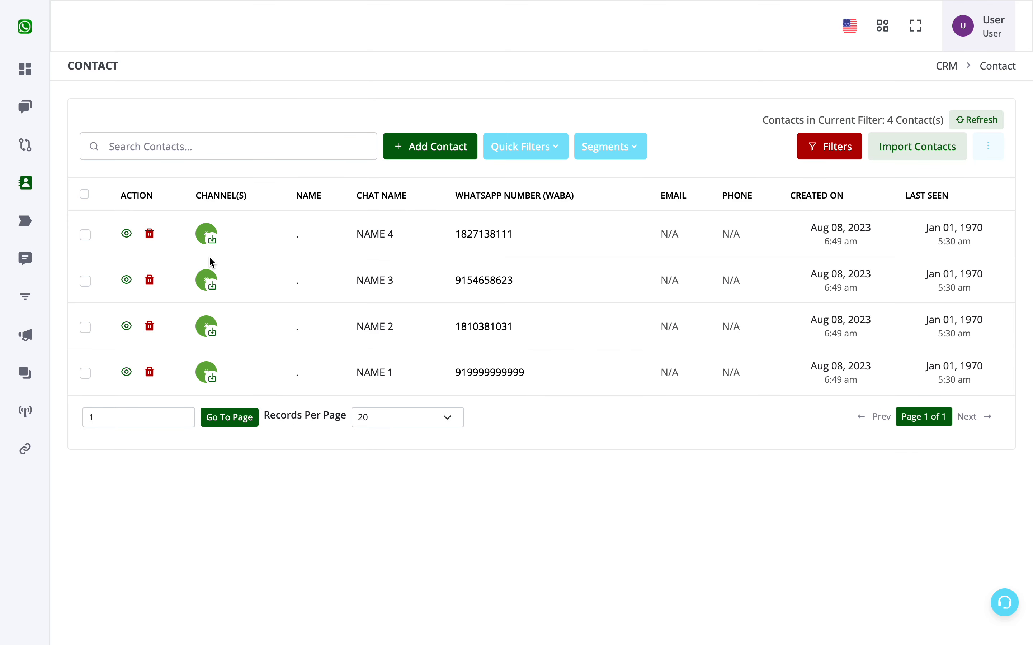
{"action": "left_click", "coordinate": [127, 235]}
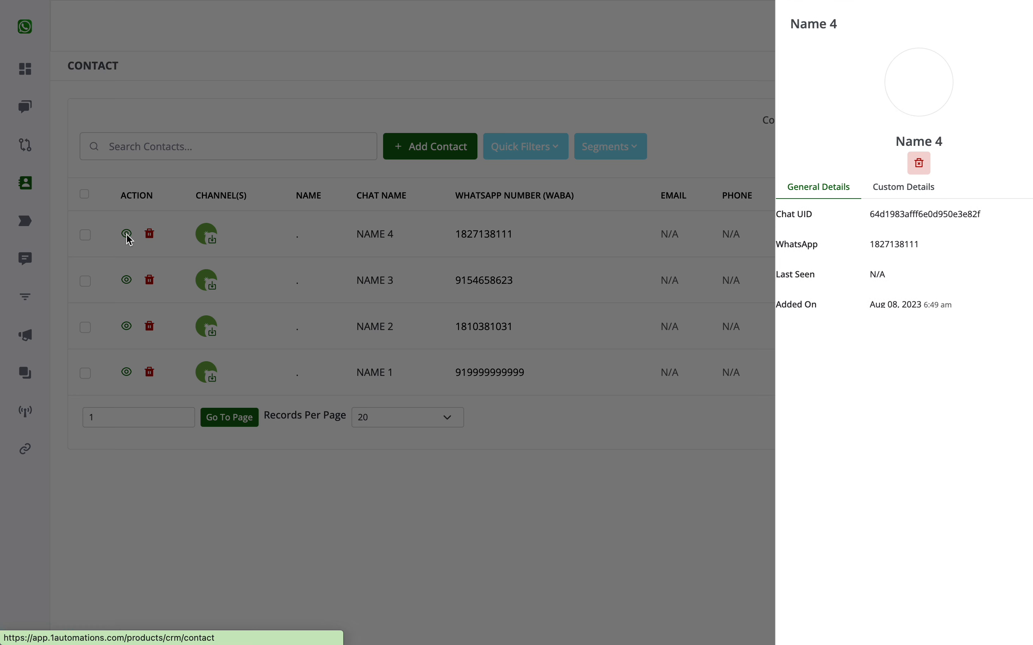
Review the custom details of contact Name 4 and close its details.
{"action": "left_click", "coordinate": [853, 193]}
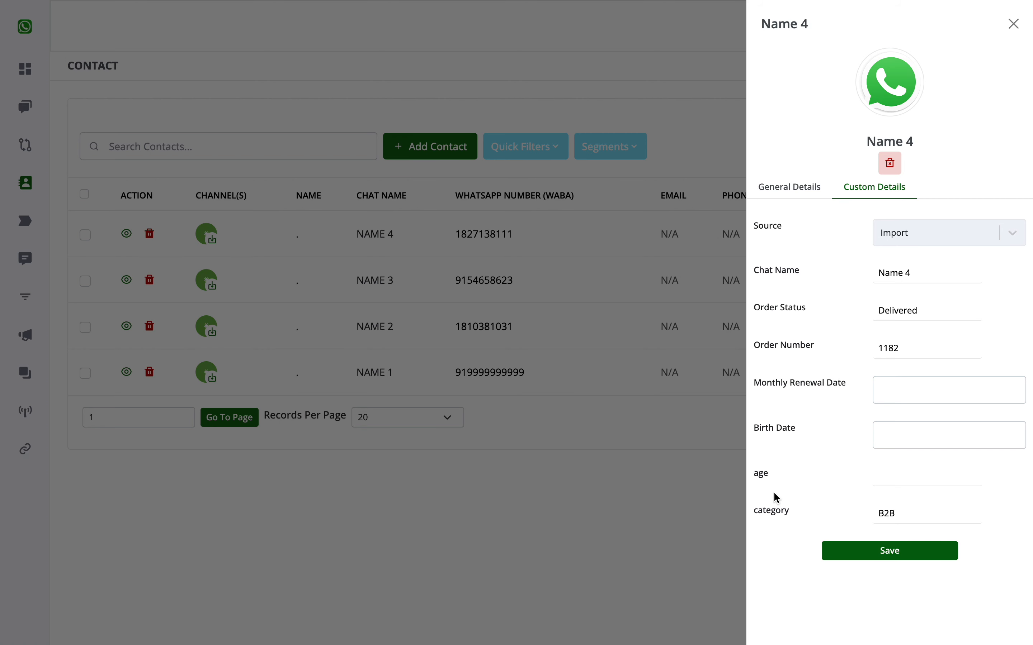
{"action": "left_click", "coordinate": [673, 489]}
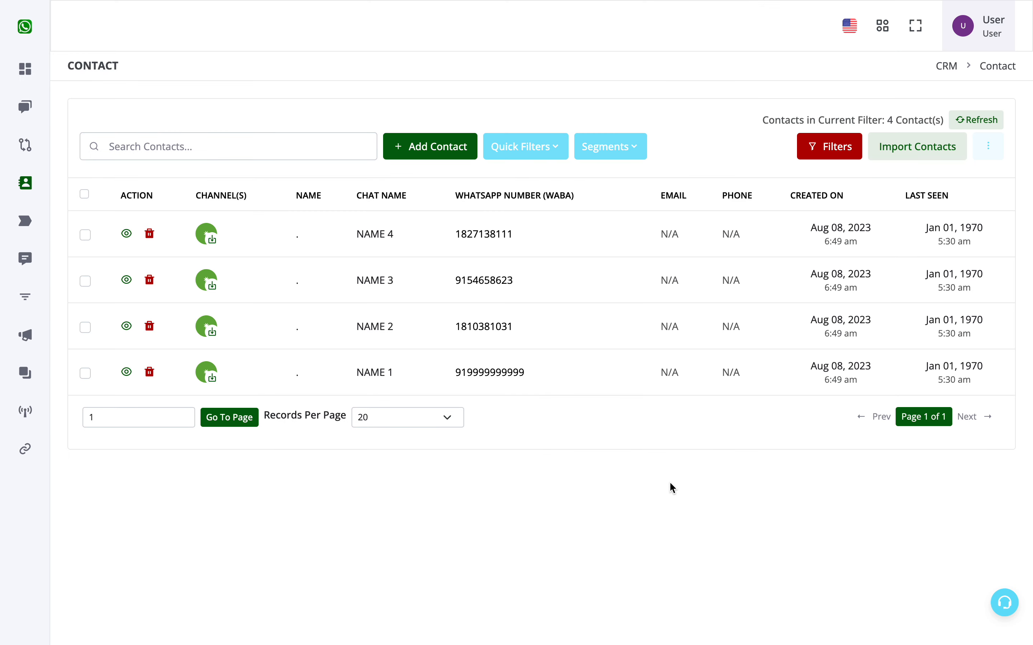
Customize the contact list to also show the Order Status, Order Number and category columns, and save the column settings.
{"action": "left_click", "coordinate": [987, 154]}
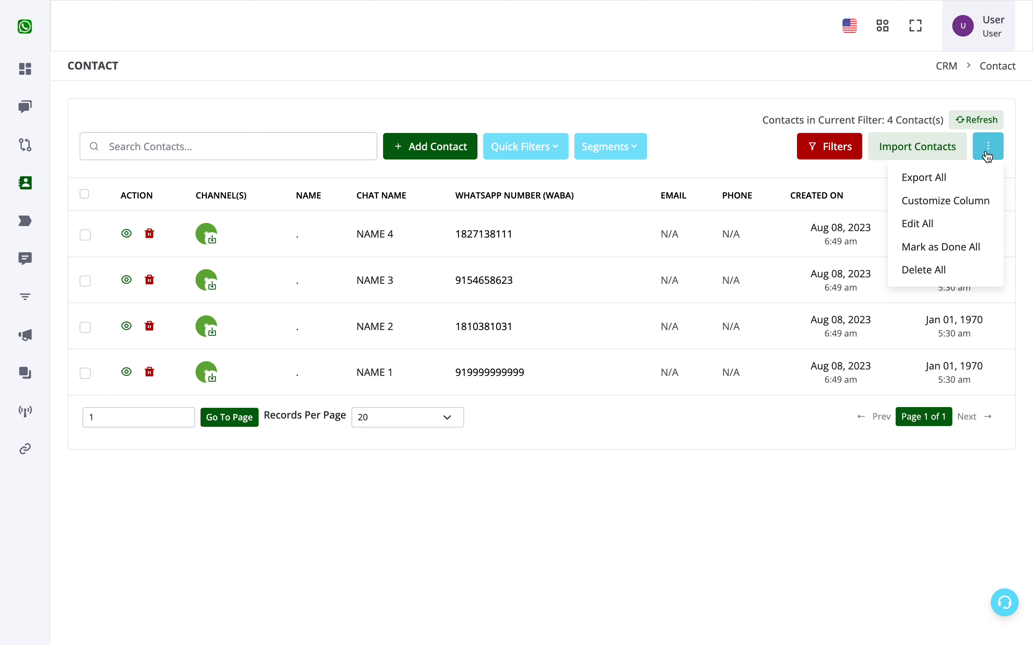
{"action": "left_click", "coordinate": [961, 205]}
{"action": "left_click", "coordinate": [953, 229]}
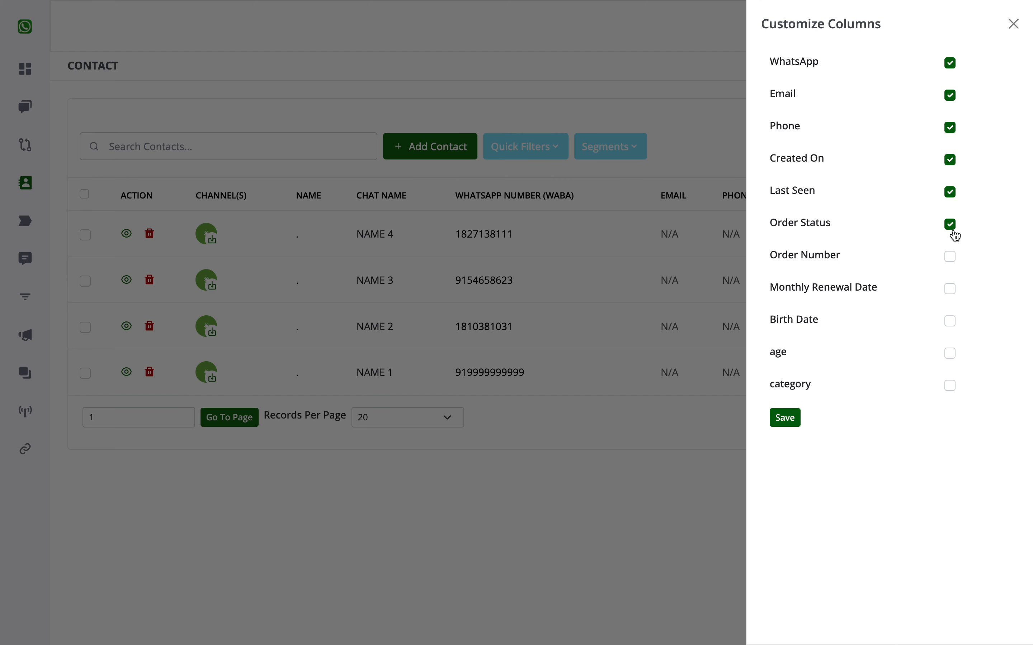
{"action": "left_click", "coordinate": [952, 256]}
{"action": "left_click", "coordinate": [952, 389]}
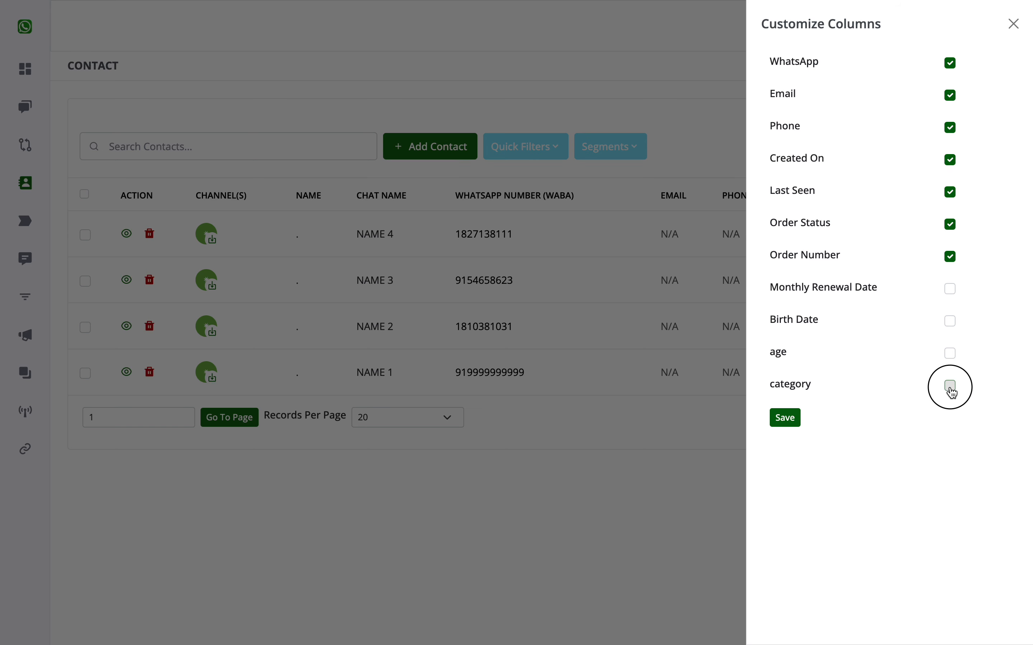
{"action": "left_click", "coordinate": [787, 419]}
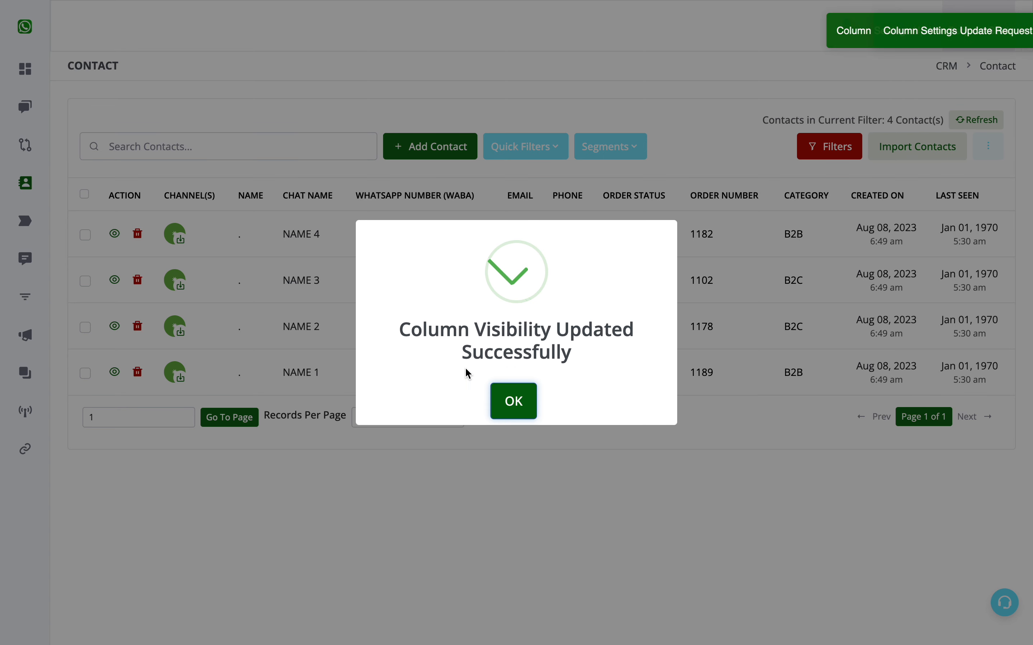
{"action": "left_click", "coordinate": [512, 403]}
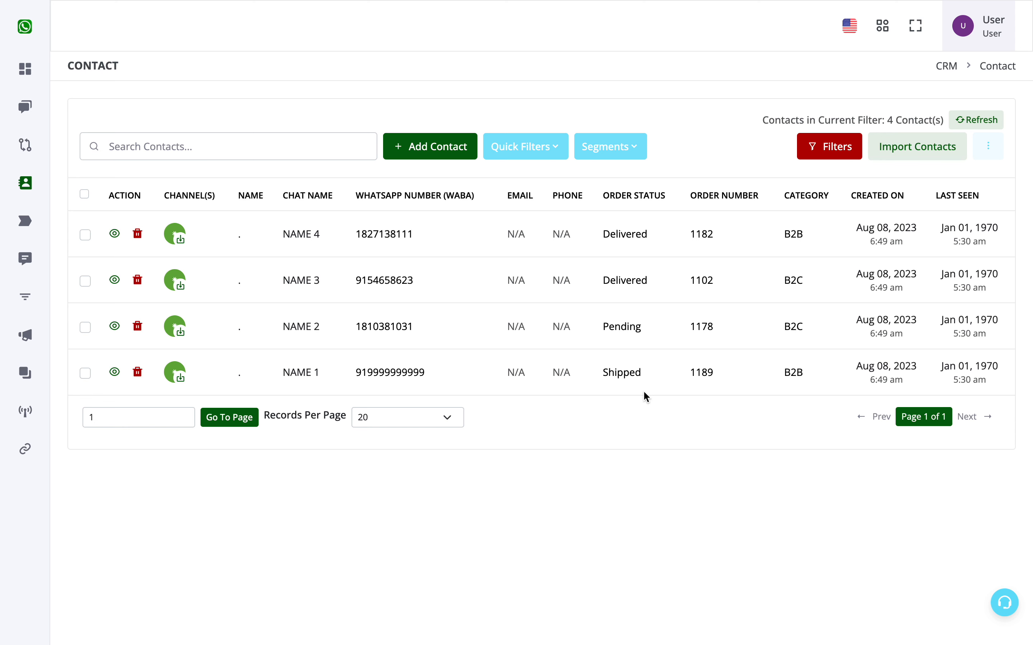
Review the contact list's column settings once more and close them without changing anything.
{"action": "left_click", "coordinate": [996, 152]}
{"action": "left_click", "coordinate": [968, 201]}
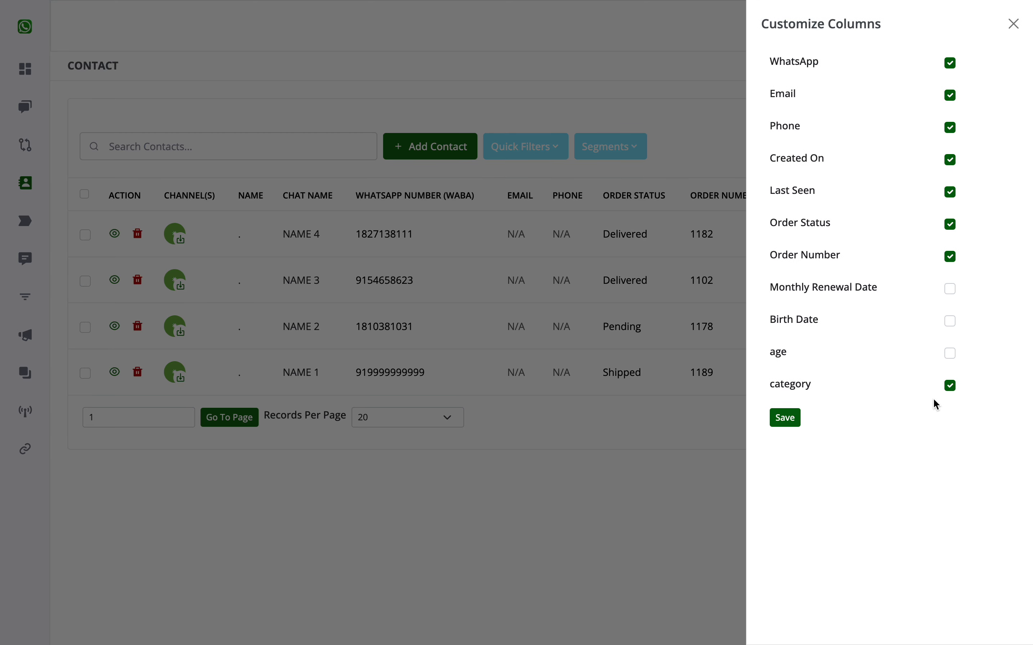
{"action": "left_click", "coordinate": [1011, 23]}
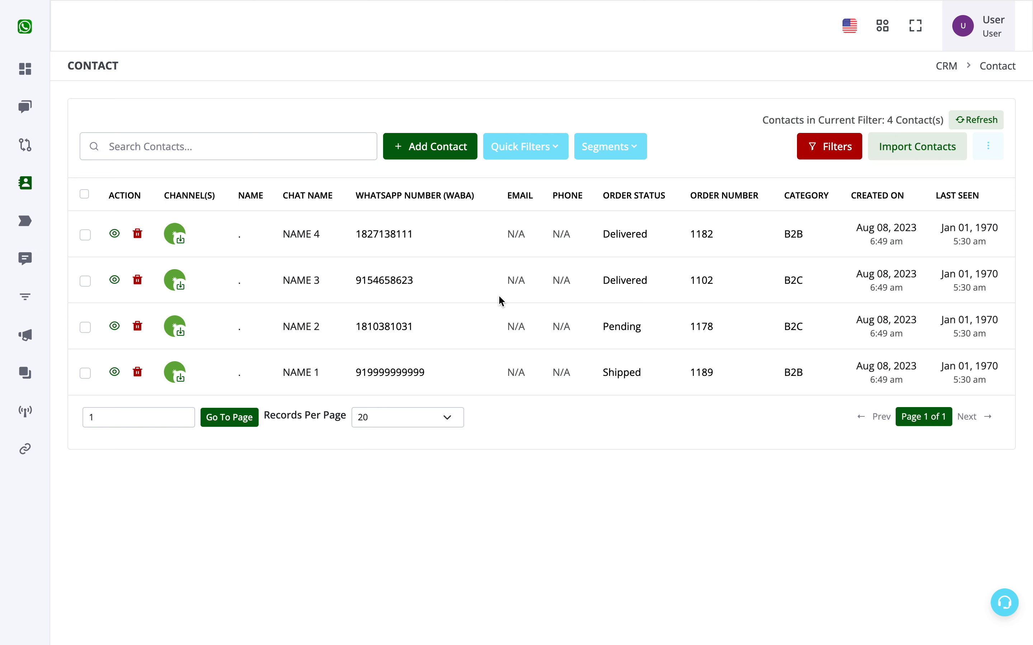
Start a new campaign and name it test.
{"action": "mouse_move", "coordinate": [0, 286]}
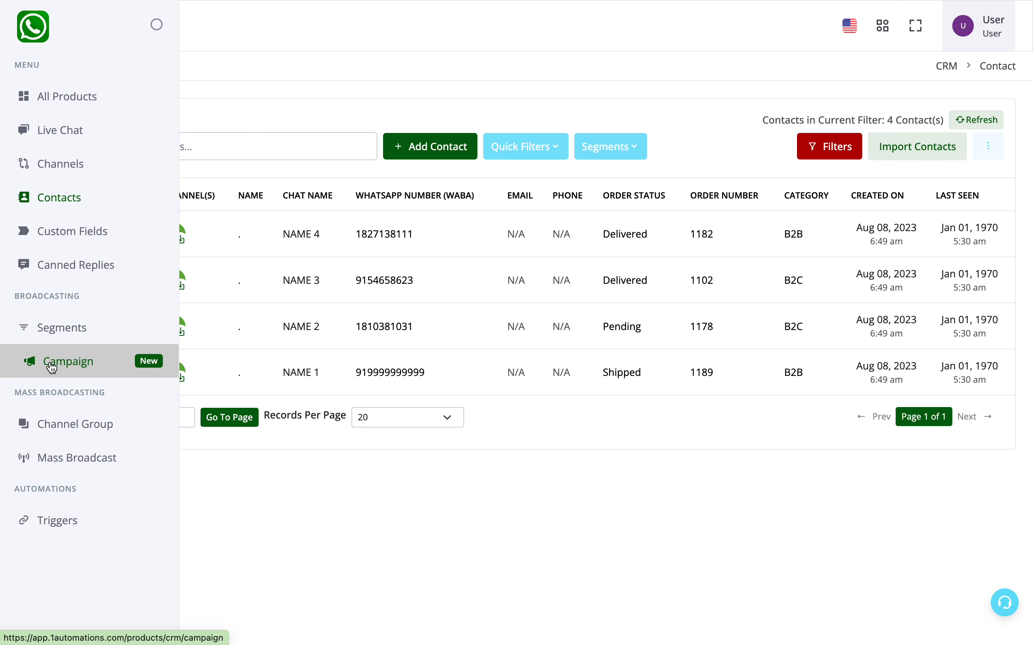
{"action": "left_click", "coordinate": [50, 362]}
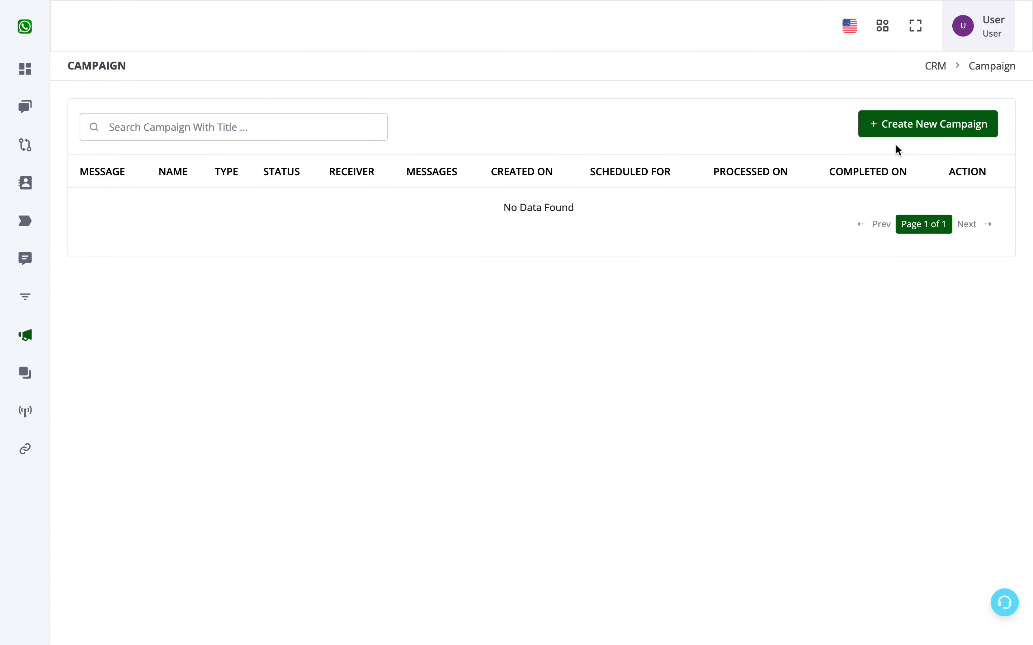
{"action": "left_click", "coordinate": [908, 128]}
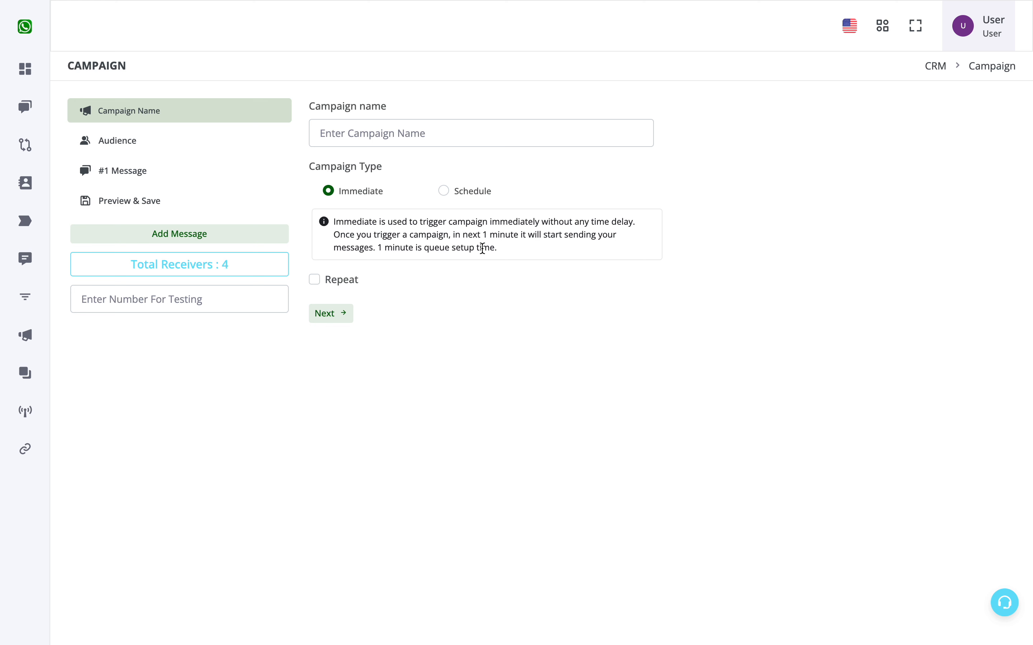
{"action": "left_click", "coordinate": [400, 132]}
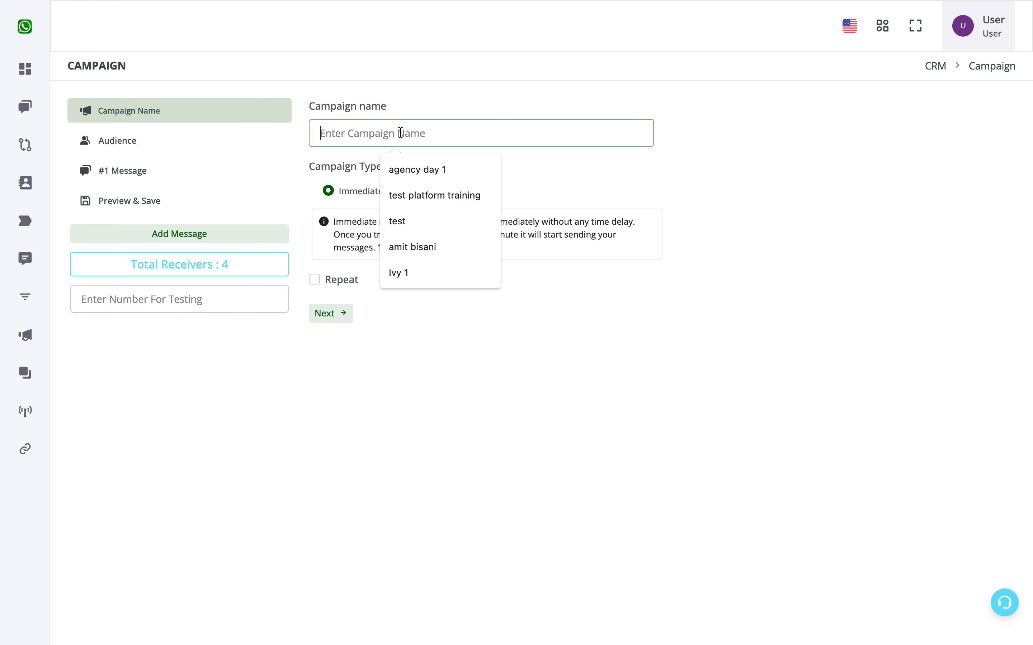
{"action": "type", "text": "test"}
{"action": "left_click", "coordinate": [606, 199]}
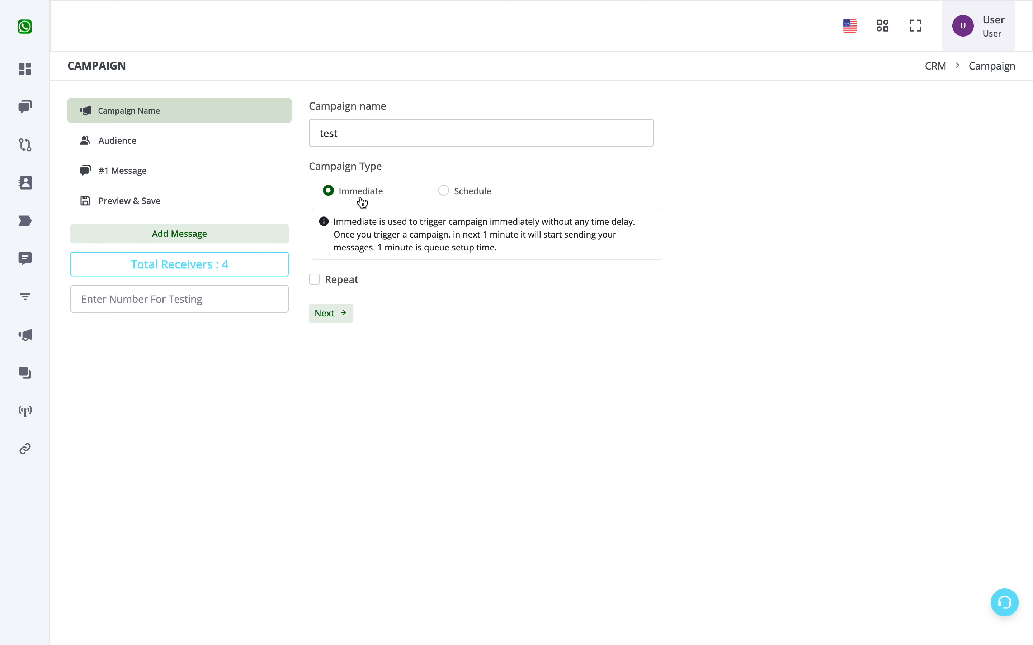
Try the Schedule campaign type, look at its date and time picker, and return the campaign type to Immediate.
{"action": "left_click", "coordinate": [468, 193]}
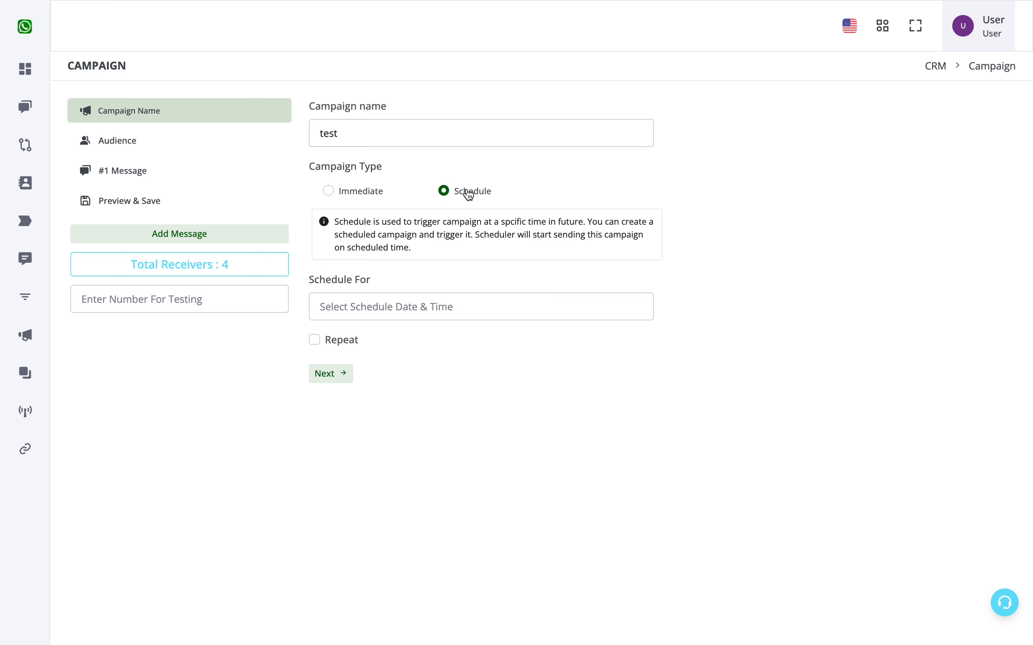
{"action": "left_click", "coordinate": [436, 304]}
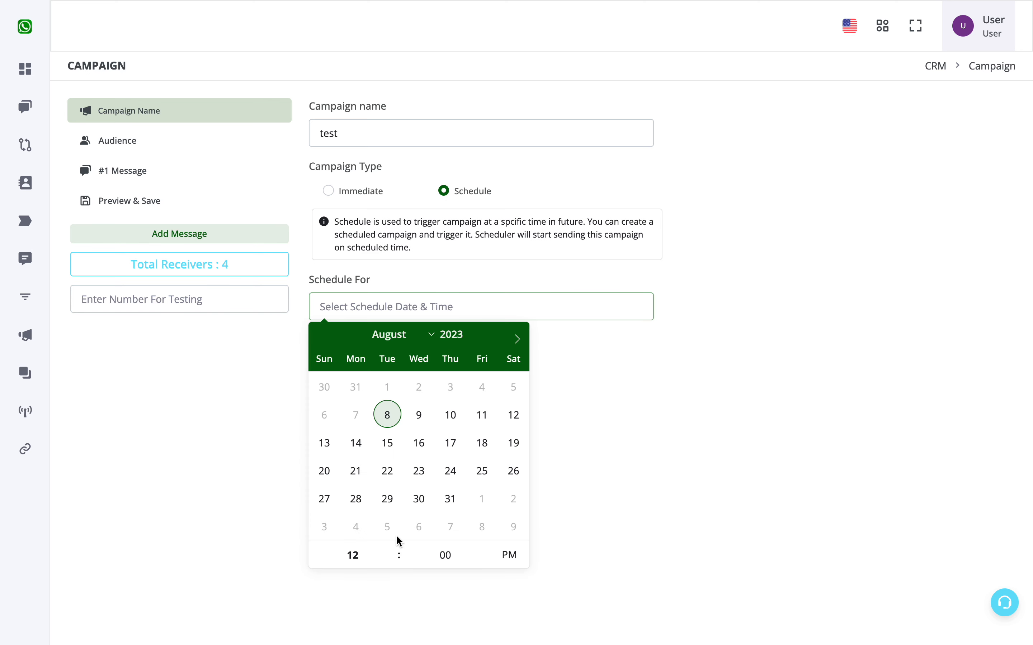
{"action": "left_click", "coordinate": [717, 454]}
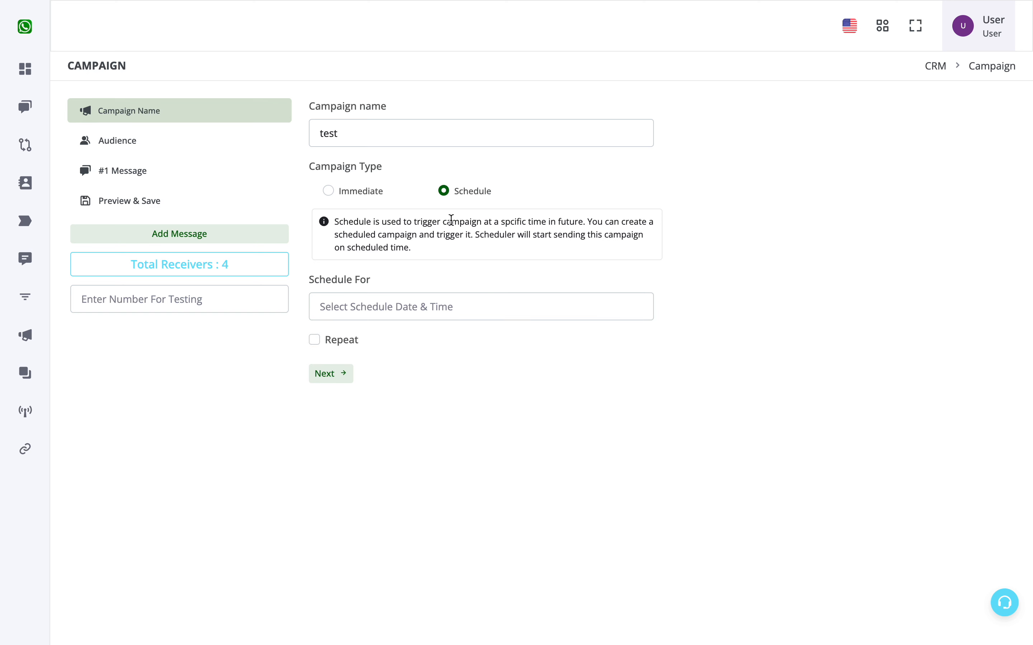
{"action": "left_click", "coordinate": [376, 191]}
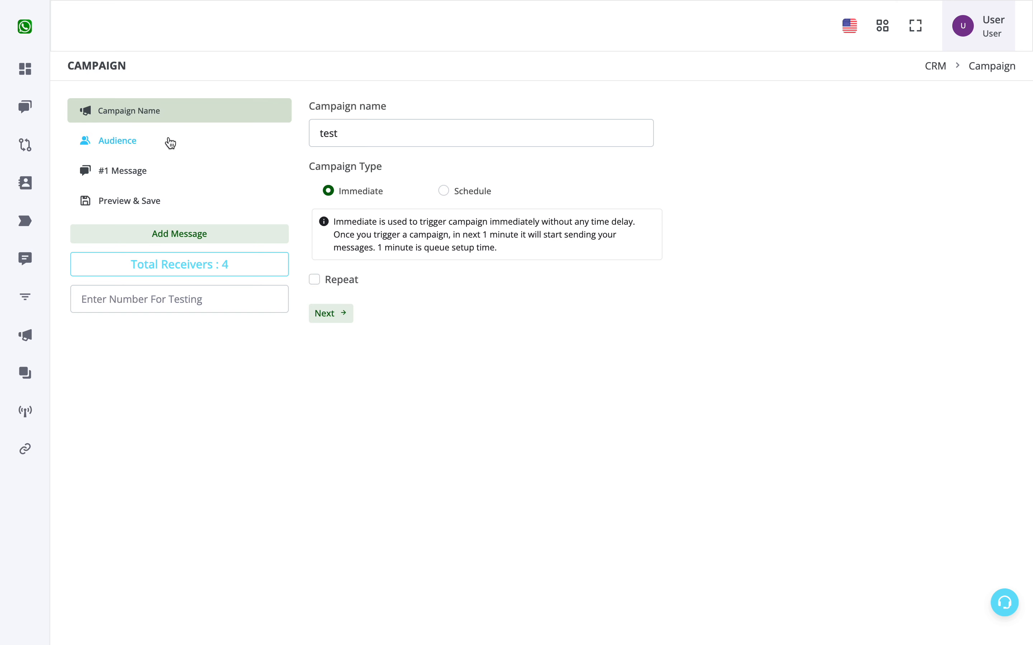
Set the campaign's audience to Segmented instead of all contacts from the CRM.
{"action": "left_click", "coordinate": [170, 143]}
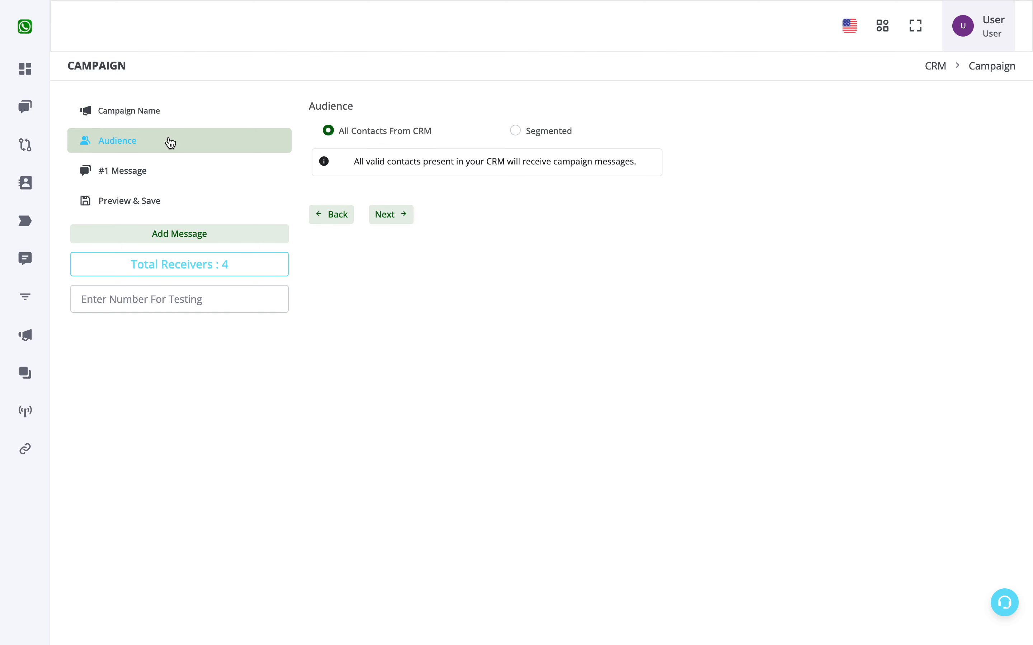
{"action": "mouse_move", "coordinate": [12, 199]}
{"action": "left_click_drag", "start_coordinate": [418, 128], "coordinate": [338, 127]}
{"action": "left_click", "coordinate": [534, 144]}
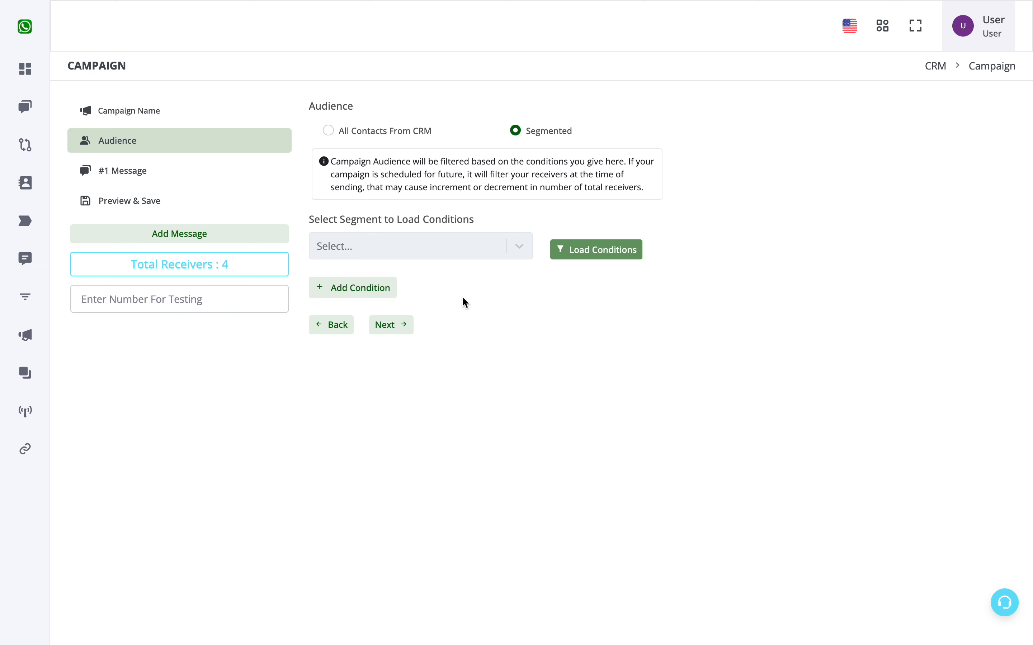
Switch to the test import sheet in Google Sheets, check the B2C entries in the Category column, and return to the campaign.
{"action": "key", "text": "ctrl+Tab"}
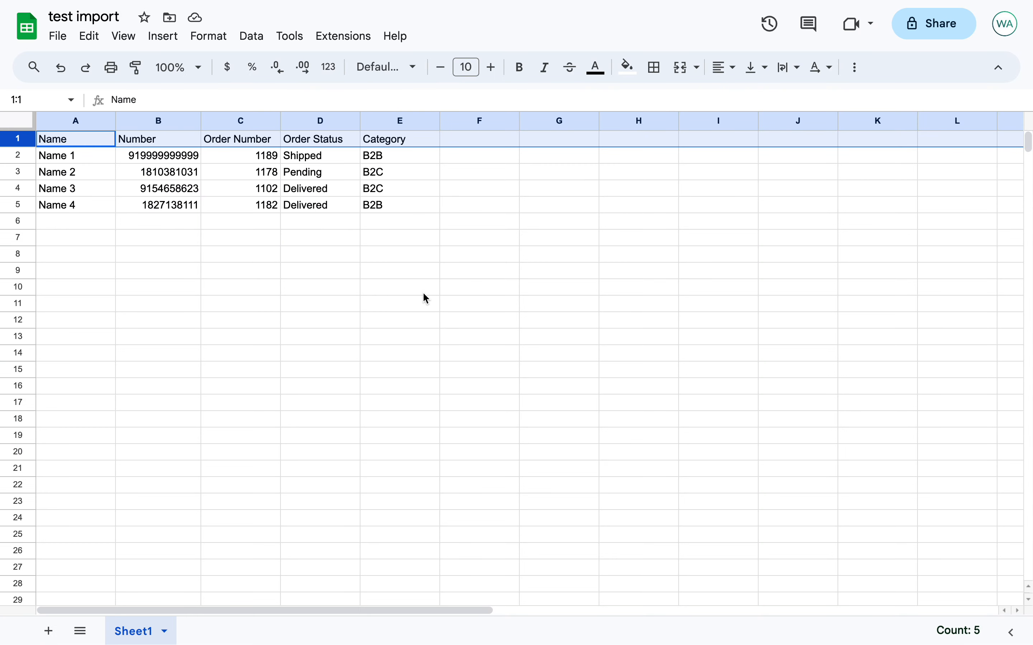
{"action": "left_click", "coordinate": [407, 177]}
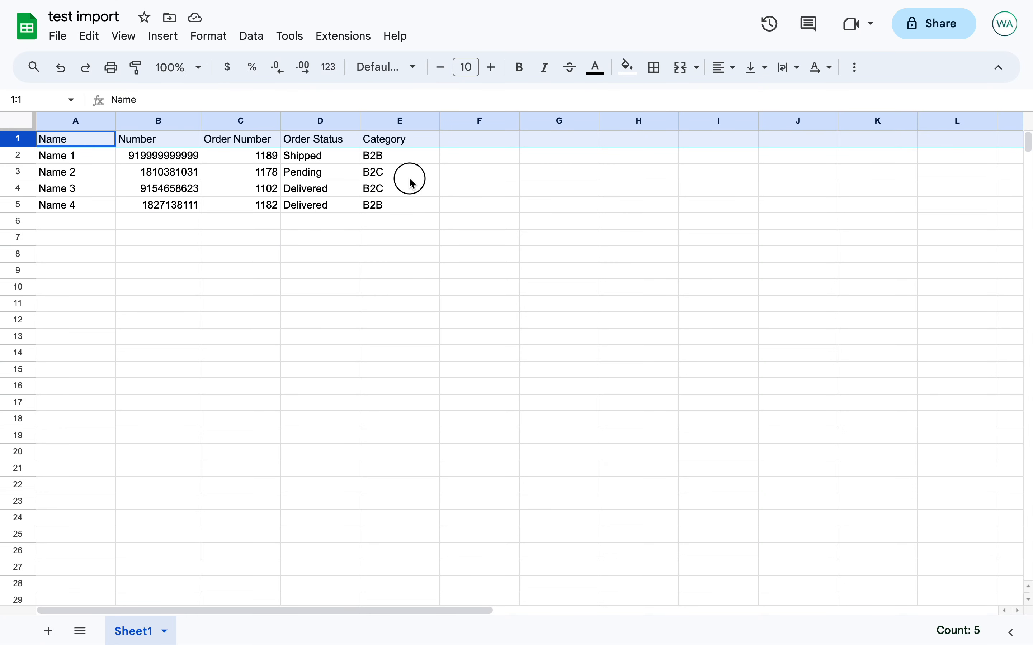
{"action": "left_click", "coordinate": [390, 194]}
{"action": "left_click", "coordinate": [391, 171]}
{"action": "left_click", "coordinate": [392, 193]}
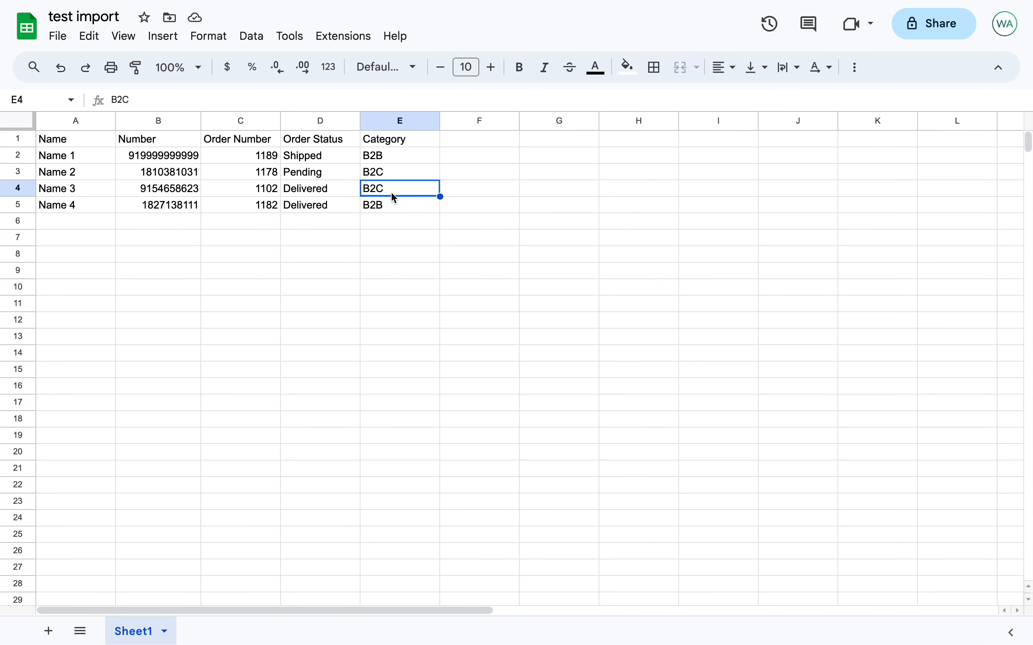
{"action": "key", "text": "ctrl+shift+Tab"}
Add an audience condition that the category field is B2C.
{"action": "left_click", "coordinate": [380, 289]}
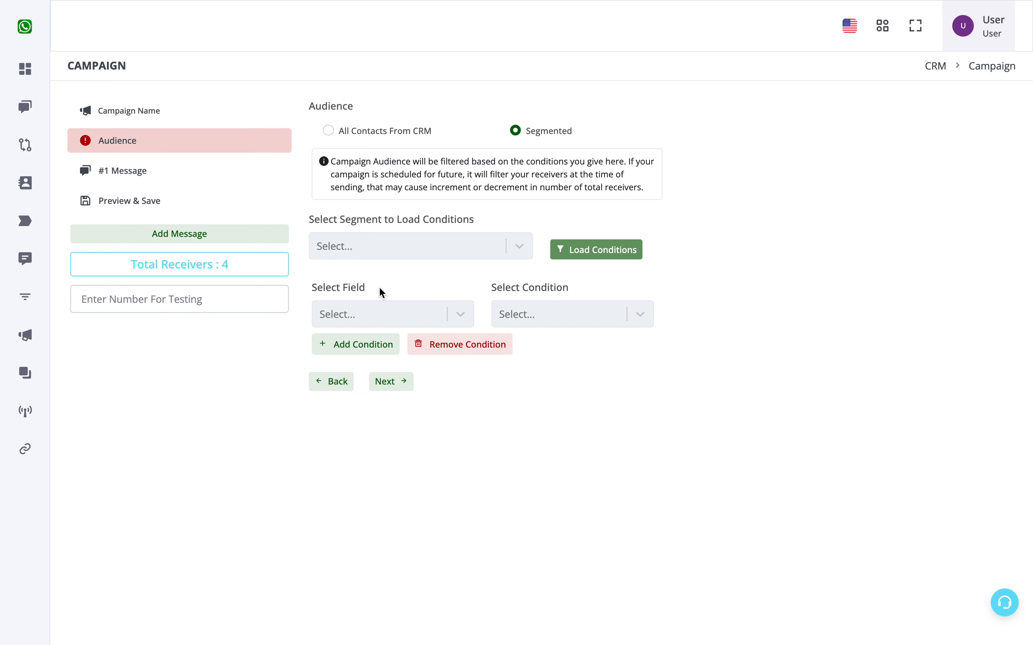
{"action": "left_click", "coordinate": [384, 315]}
{"action": "scroll", "coordinate": [381, 471], "scroll_direction": "down", "scroll_amount": 2}
{"action": "scroll", "coordinate": [381, 471], "scroll_direction": "up", "scroll_amount": 1}
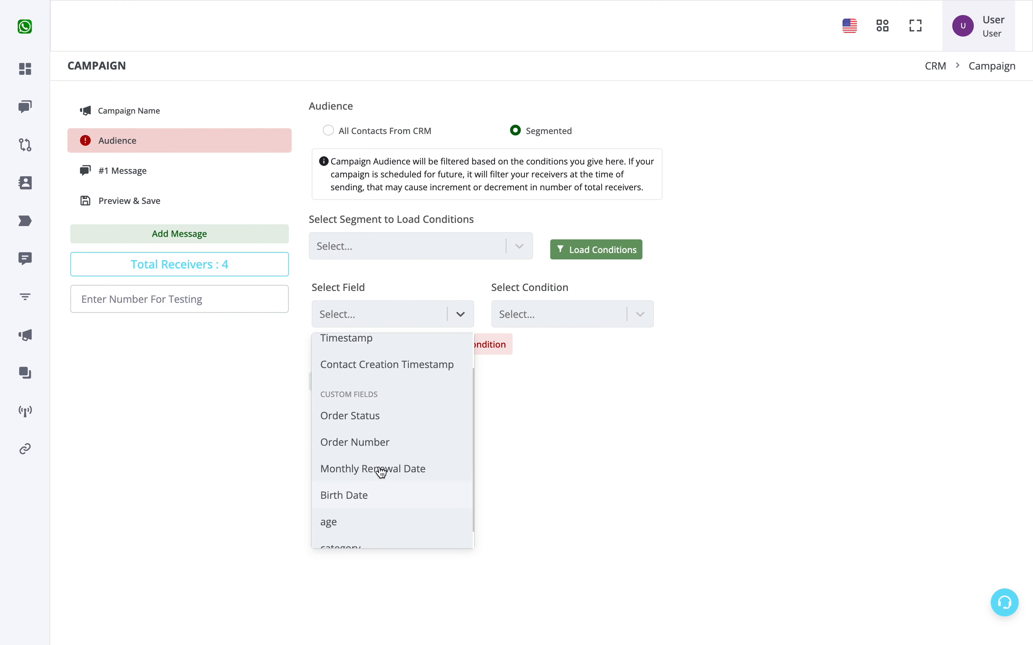
{"action": "scroll", "coordinate": [381, 471], "scroll_direction": "down", "scroll_amount": 1}
{"action": "left_click", "coordinate": [366, 528]}
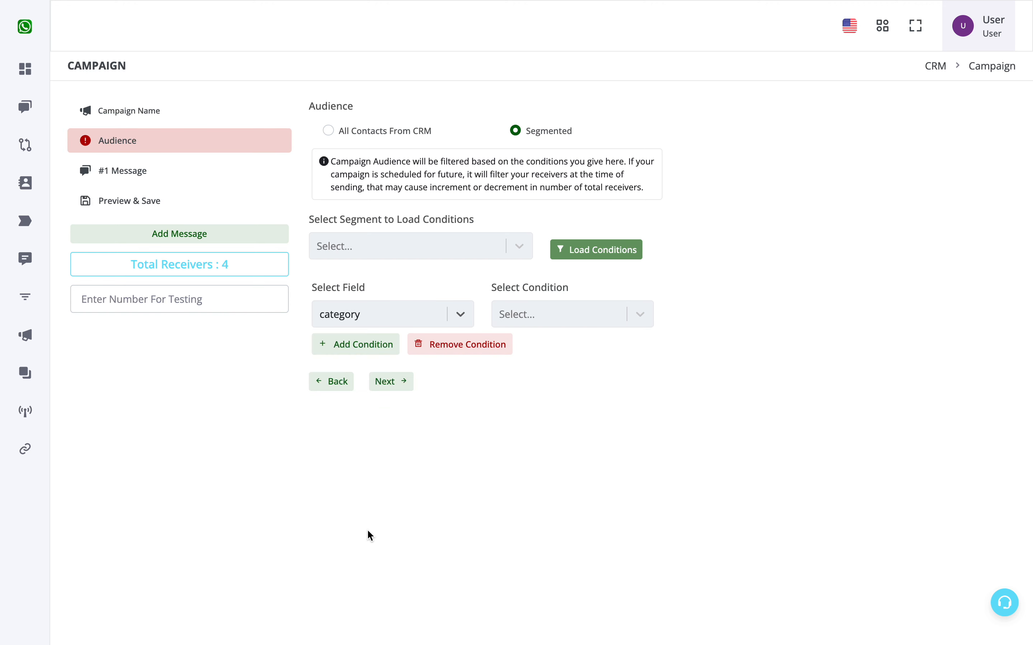
{"action": "left_click", "coordinate": [568, 316]}
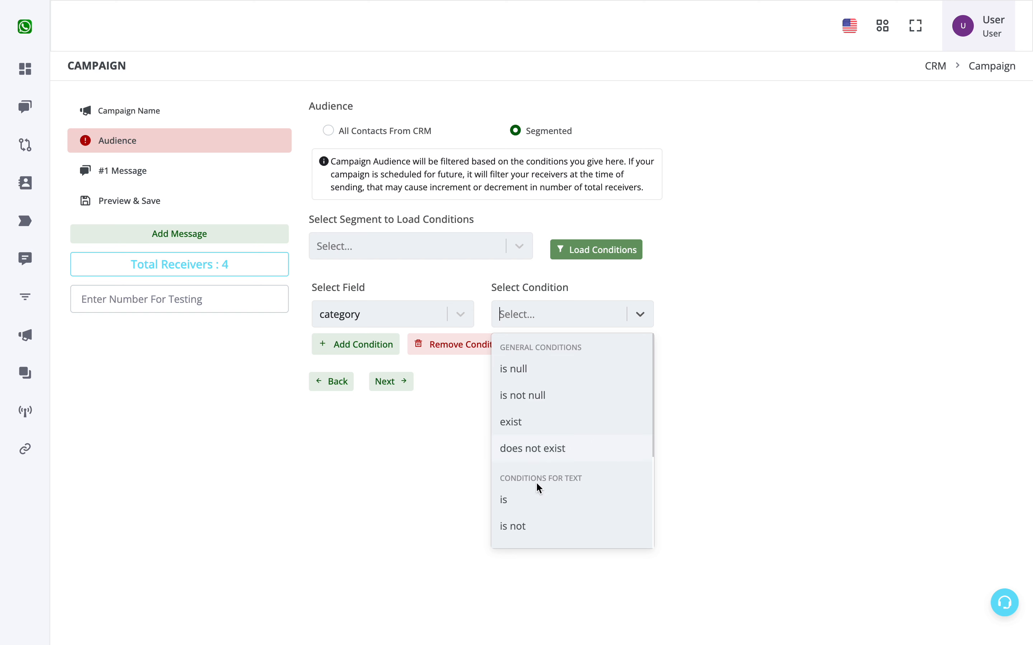
{"action": "left_click", "coordinate": [540, 497]}
{"action": "left_click", "coordinate": [689, 307]}
{"action": "type", "text": "B"}
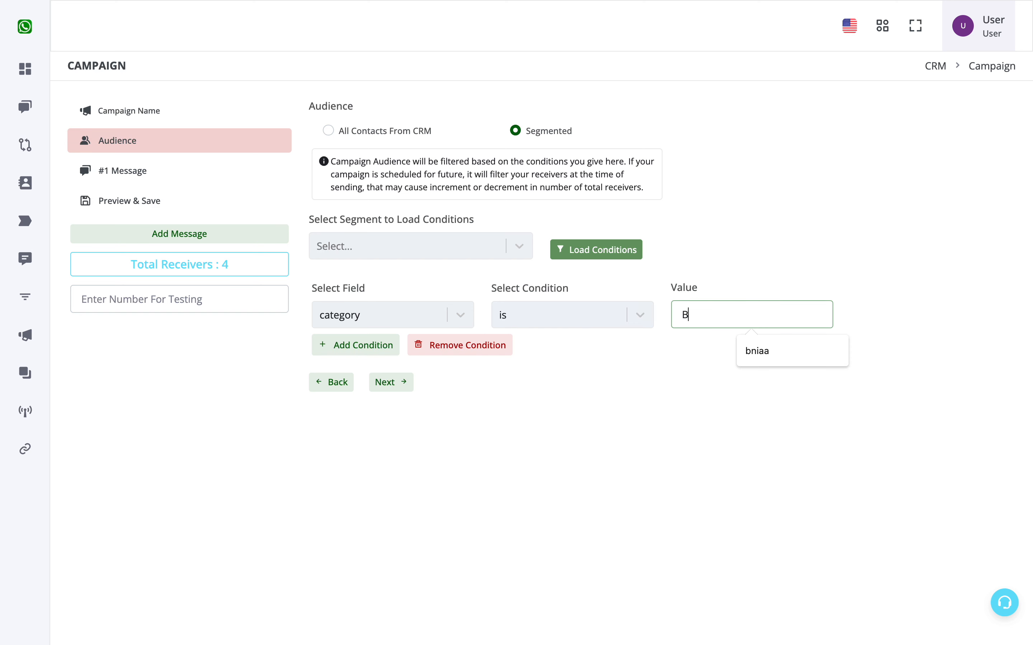
{"action": "type", "text": "2C"}
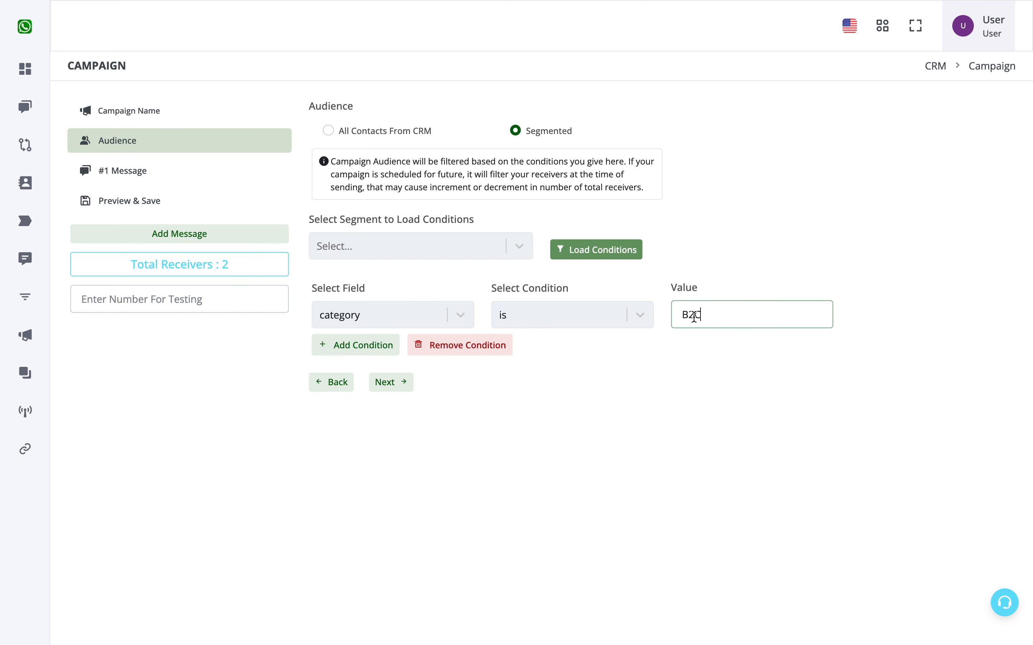
{"action": "left_click", "coordinate": [674, 400]}
{"action": "double_click", "coordinate": [685, 315]}
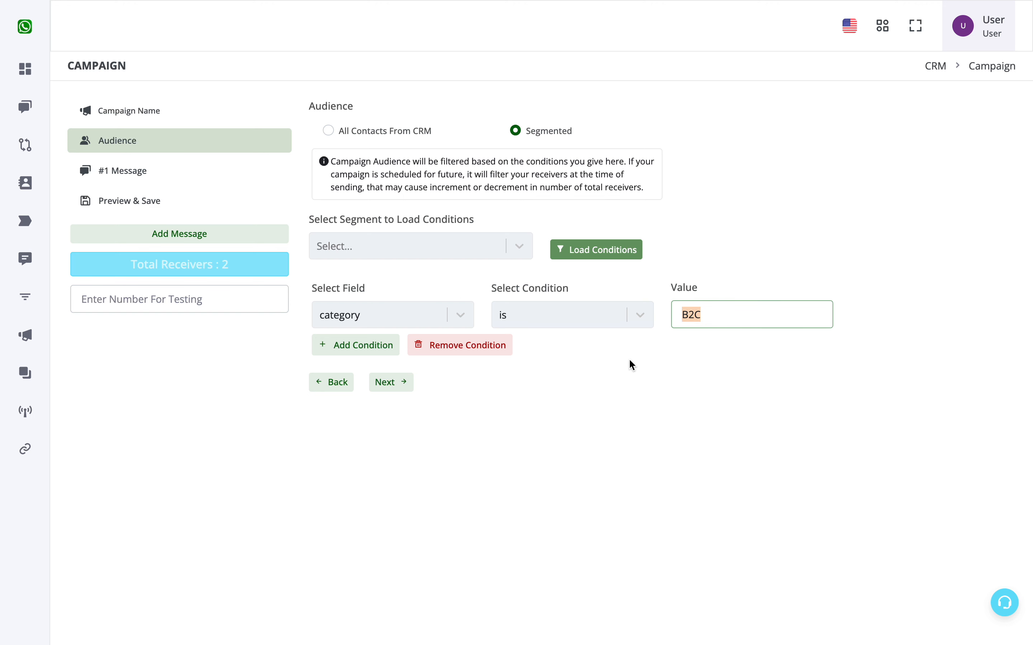
{"action": "left_click", "coordinate": [691, 397]}
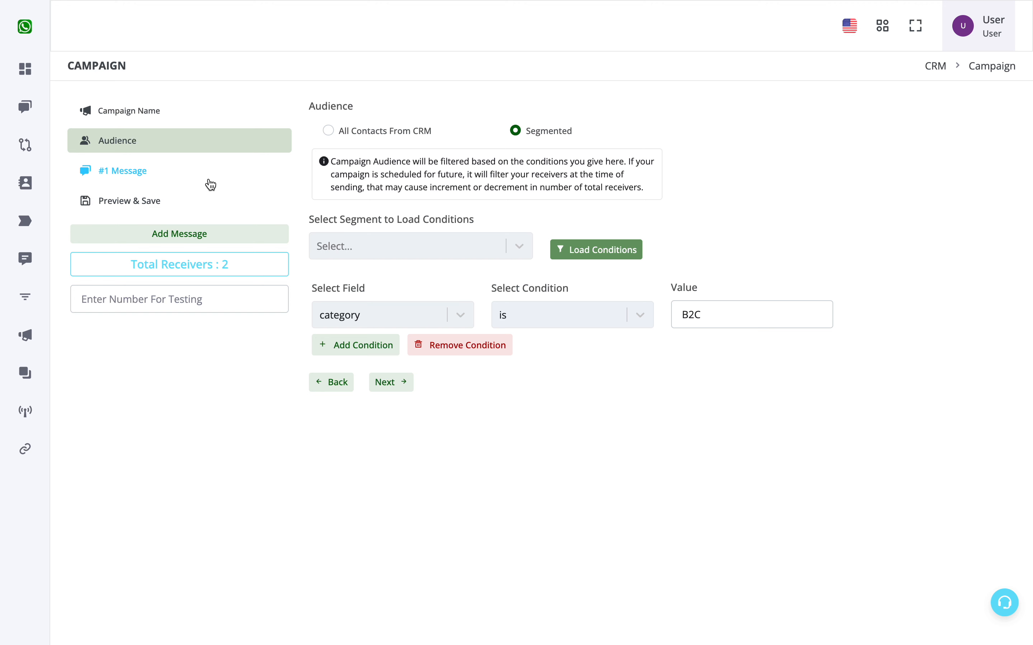
Check the saved segments available for loading audience conditions and open the Segments page.
{"action": "triple_click", "coordinate": [323, 222]}
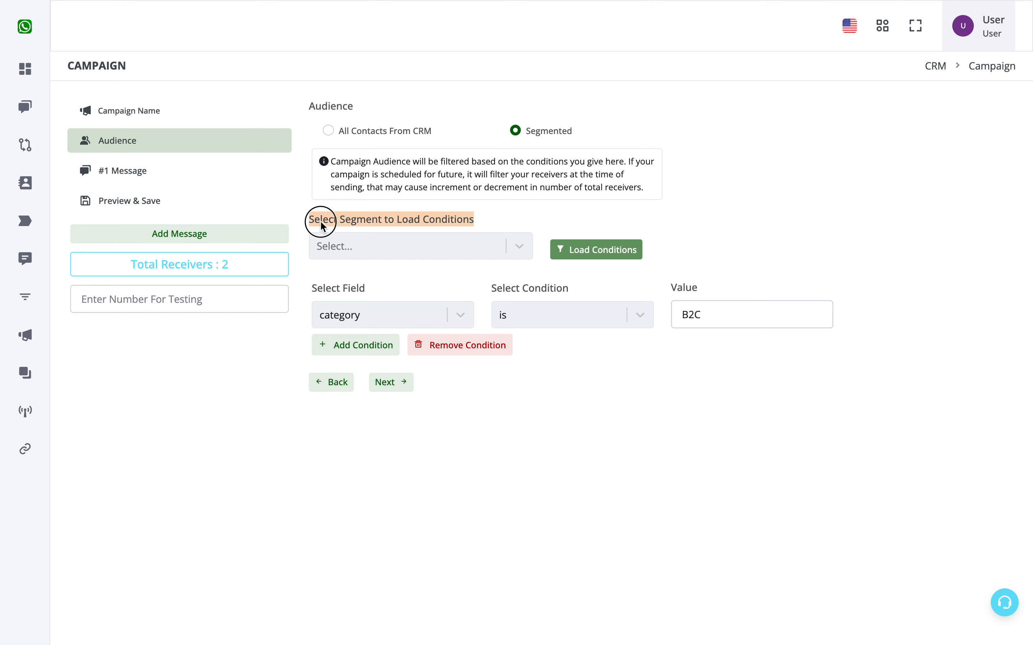
{"action": "left_click", "coordinate": [422, 247]}
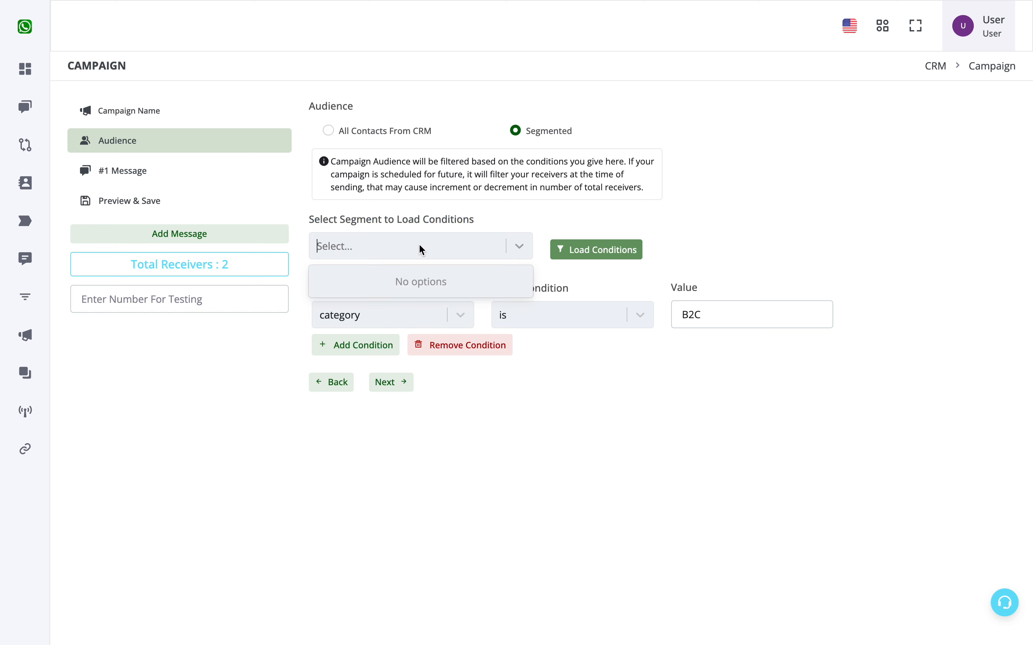
{"action": "left_click", "coordinate": [621, 217]}
{"action": "mouse_move", "coordinate": [68, 239]}
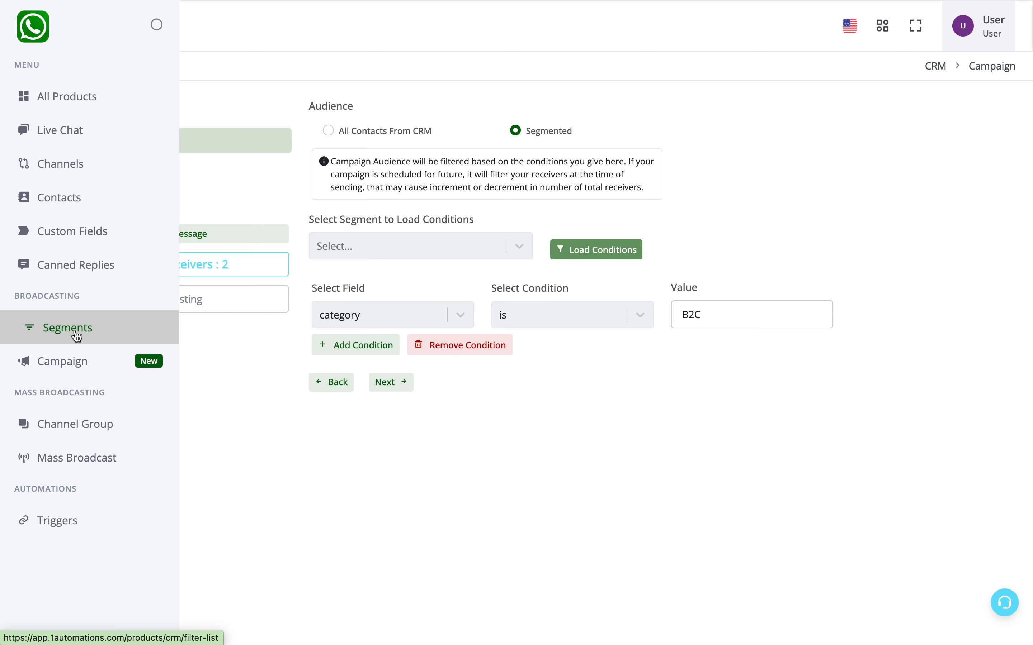
{"action": "left_click", "coordinate": [77, 336]}
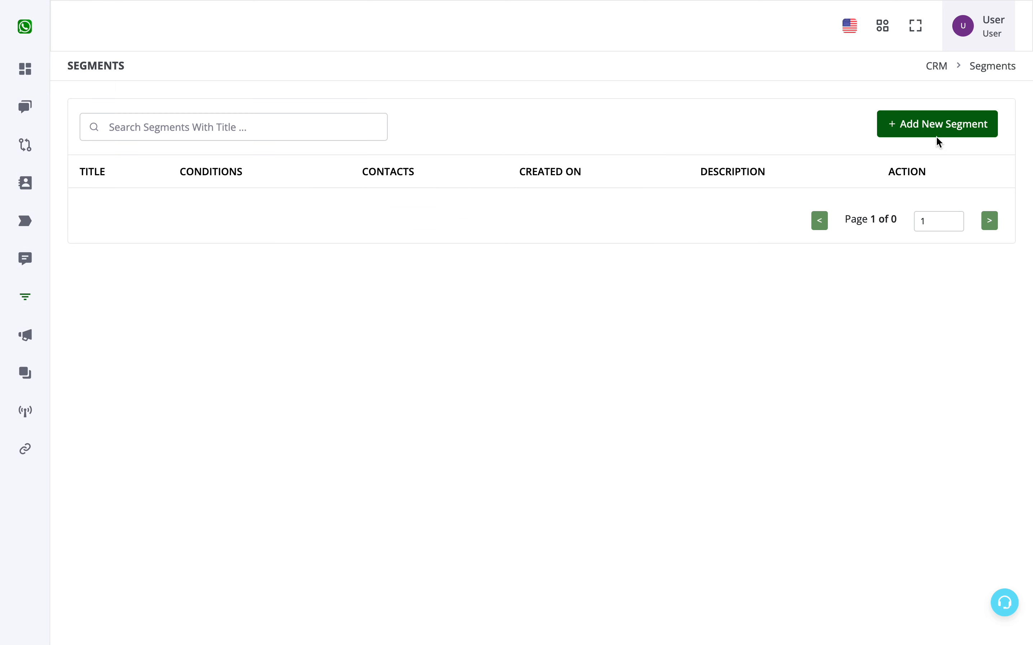
Start a new segment and title it B2B.
{"action": "left_click", "coordinate": [938, 123]}
{"action": "left_click", "coordinate": [362, 280]}
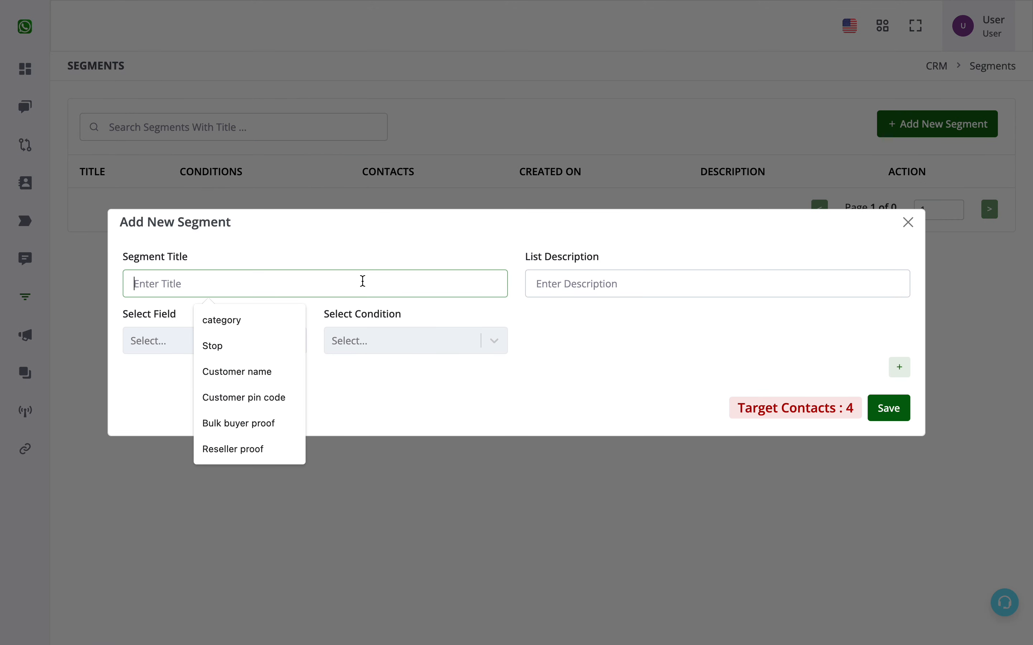
{"action": "type", "text": "B2B"}
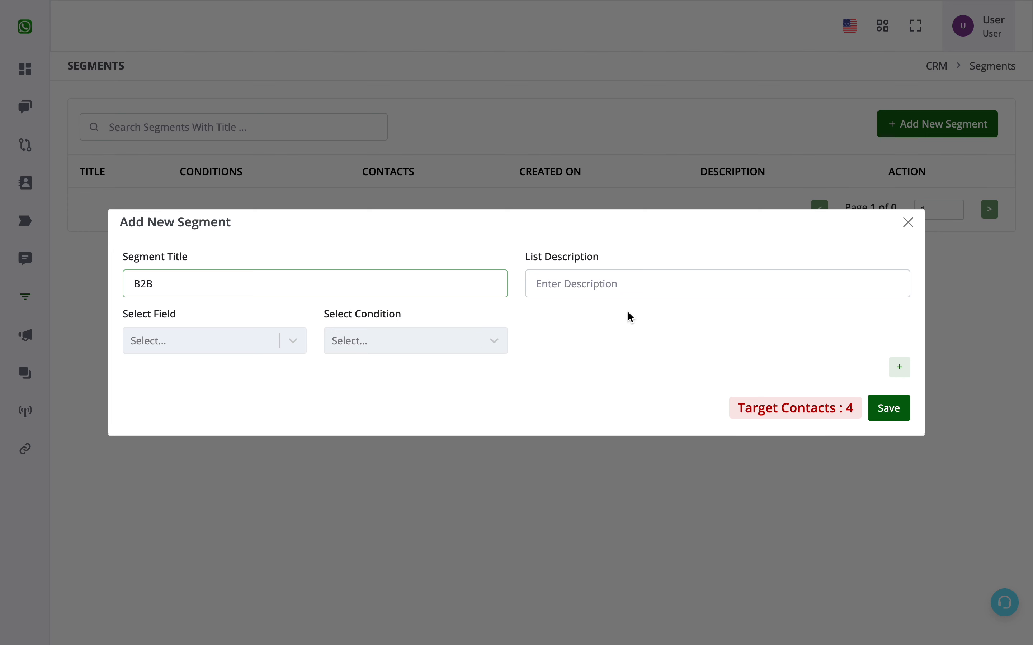
Give the B2B segment the condition that the category field is B2B, and save the segment.
{"action": "left_click", "coordinate": [251, 345]}
{"action": "scroll", "coordinate": [206, 541], "scroll_direction": "down", "scroll_amount": 1}
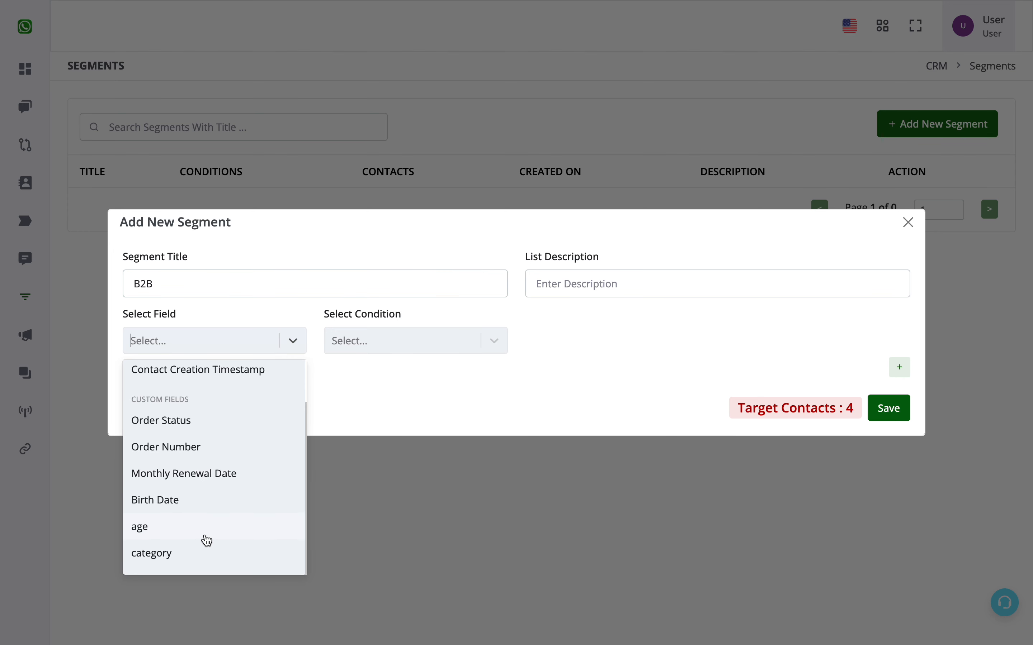
{"action": "left_click", "coordinate": [190, 562]}
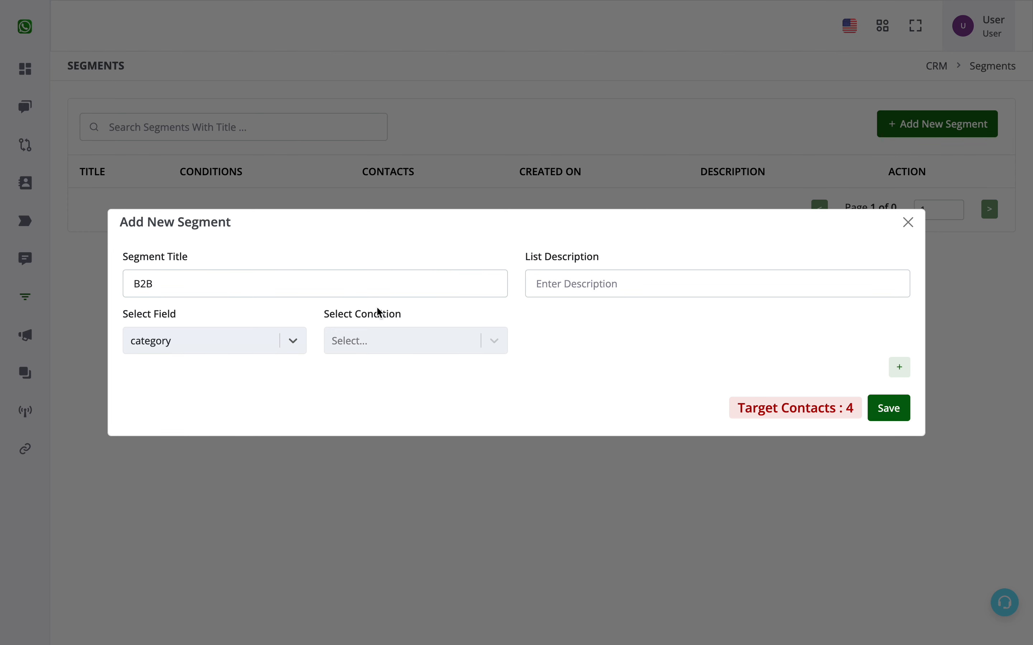
{"action": "left_click", "coordinate": [390, 341]}
{"action": "left_click", "coordinate": [382, 538]}
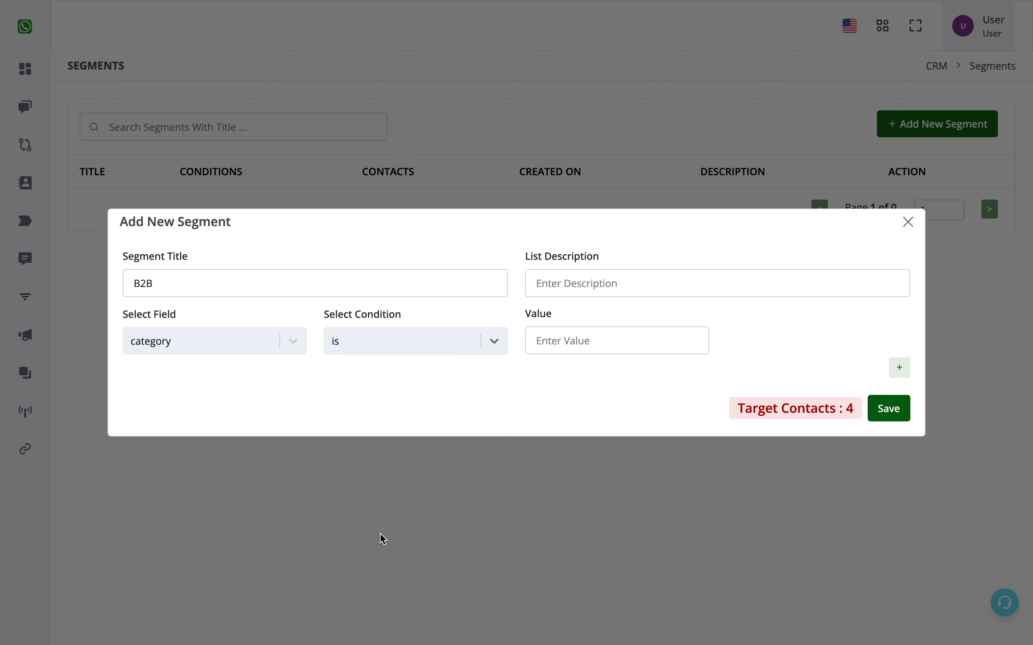
{"action": "left_click", "coordinate": [551, 351]}
{"action": "type", "text": "B2b"}
{"action": "key", "text": "BackSpace"}
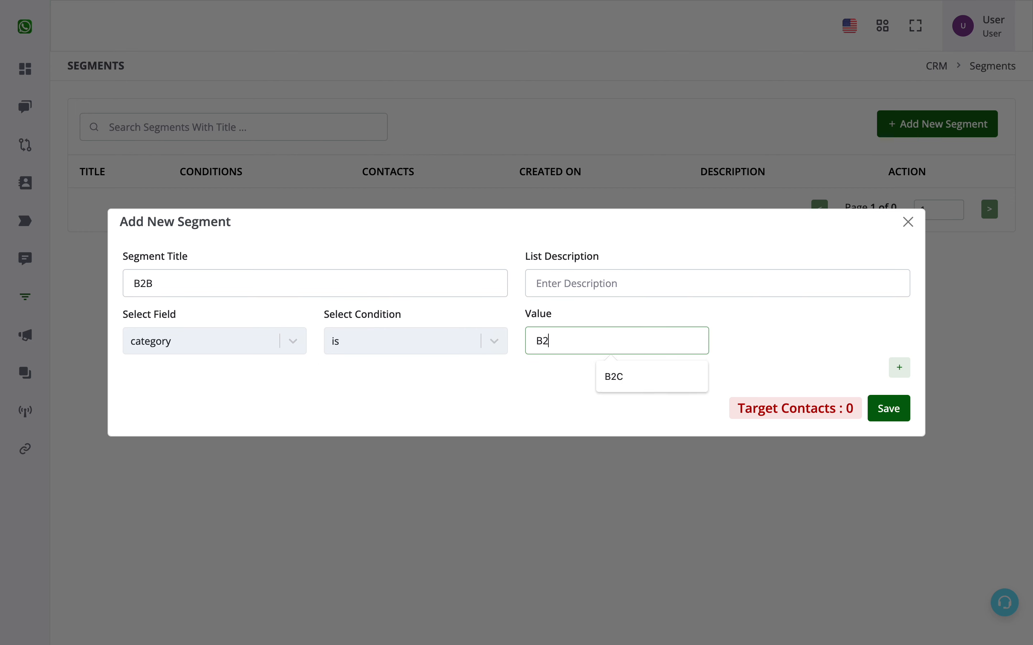
{"action": "type", "text": "B"}
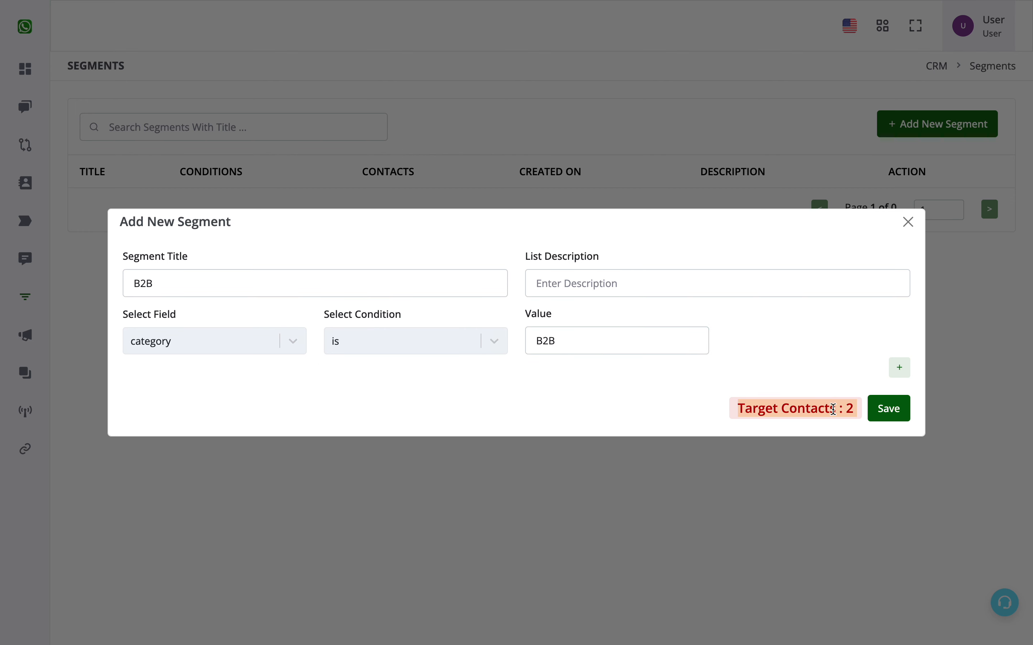
{"action": "left_click", "coordinate": [888, 409]}
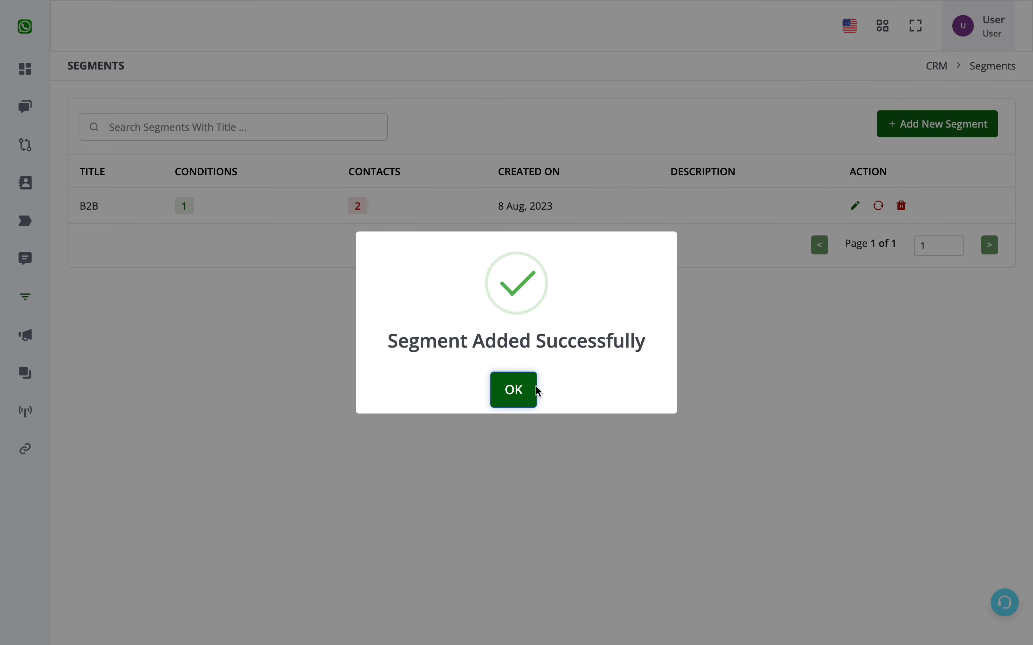
{"action": "left_click", "coordinate": [532, 388]}
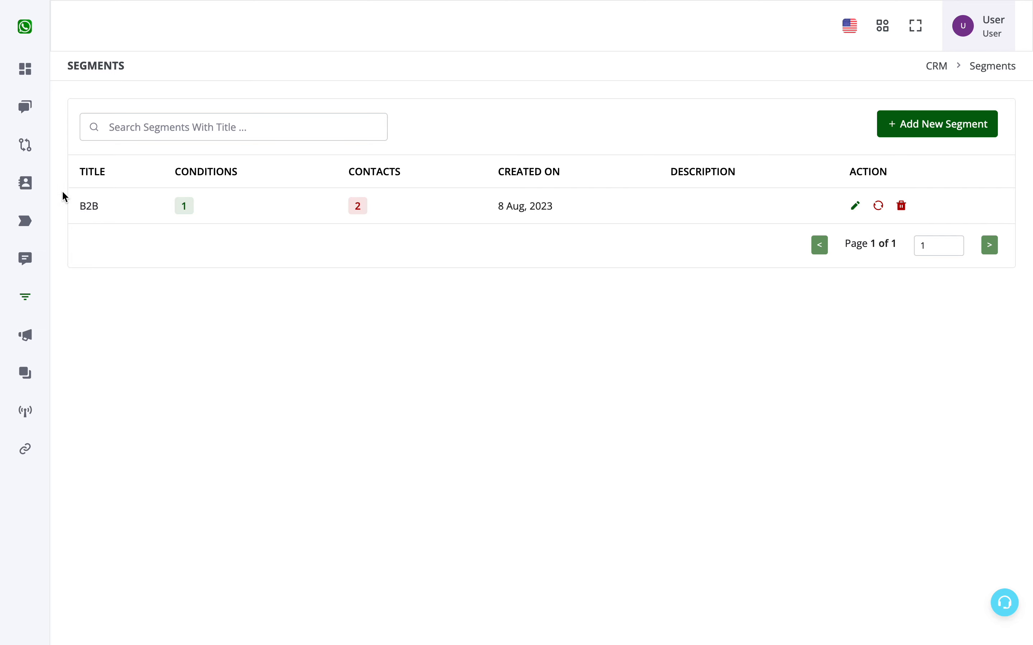
Start another new segment and title it B2C.
{"action": "left_click", "coordinate": [898, 125]}
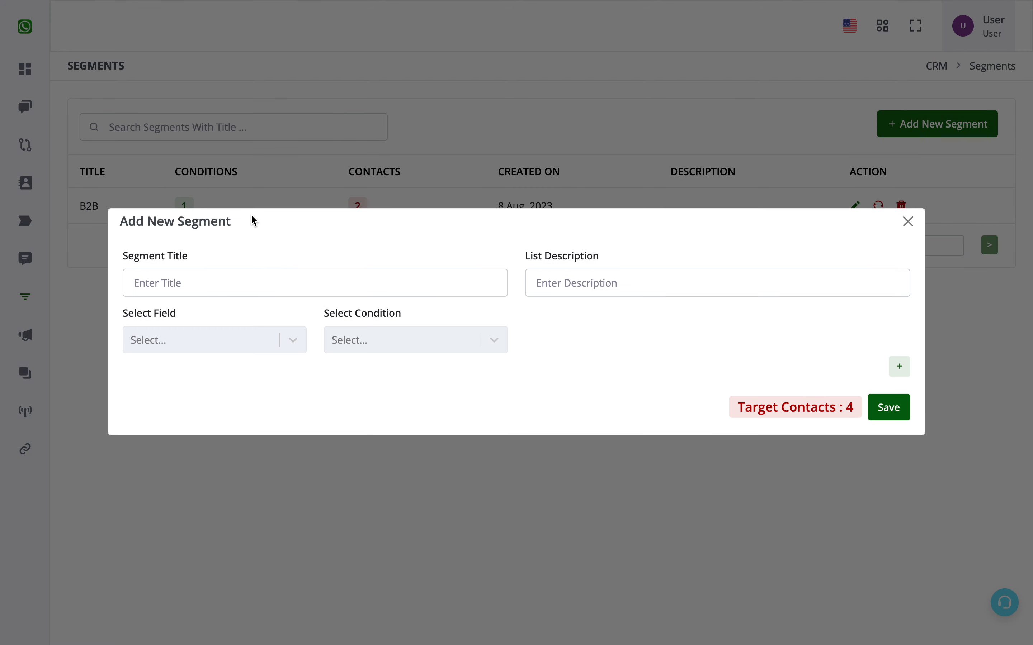
{"action": "left_click", "coordinate": [235, 279]}
{"action": "type", "text": "B2C"}
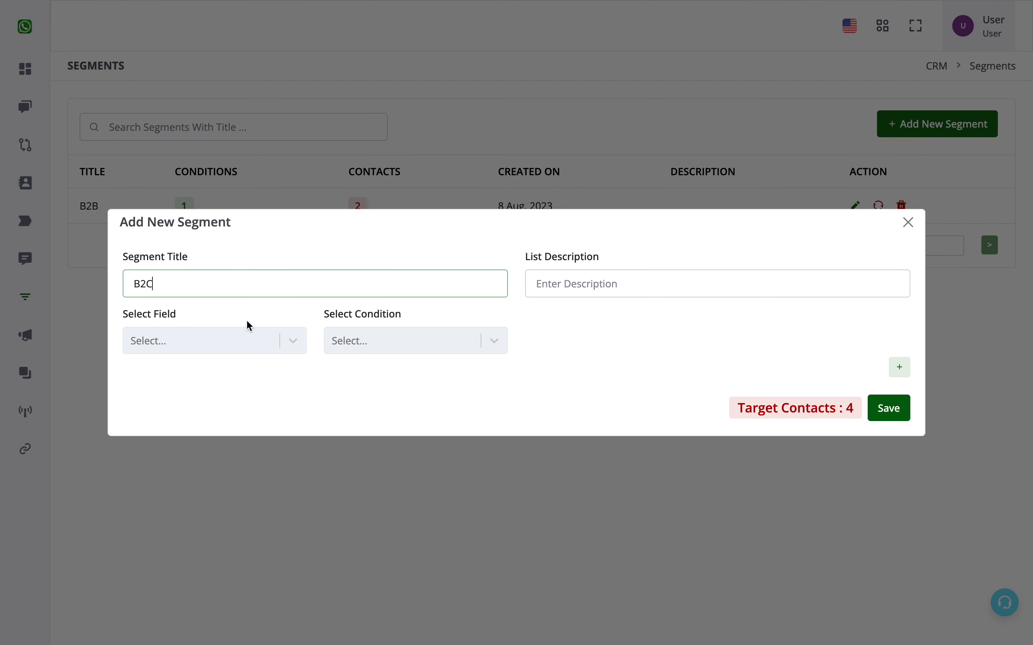
Give the B2C segment the condition that the category field is B2C, and save the segment.
{"action": "left_click", "coordinate": [247, 341]}
{"action": "scroll", "coordinate": [195, 562], "scroll_direction": "down", "scroll_amount": 1}
{"action": "left_click", "coordinate": [196, 562]}
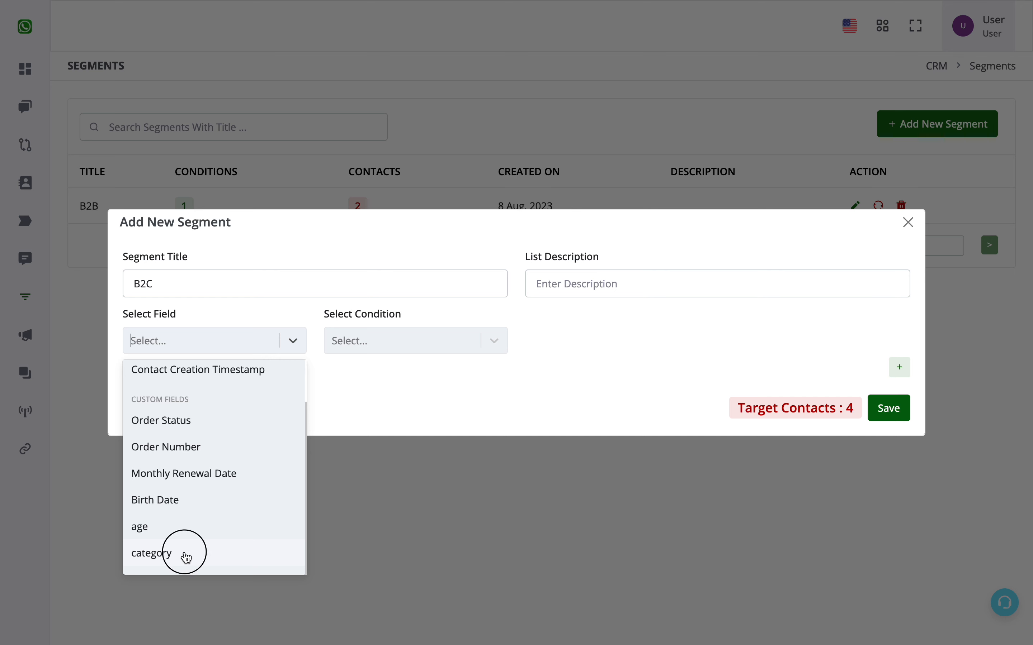
{"action": "left_click", "coordinate": [408, 355]}
{"action": "left_click", "coordinate": [386, 528]}
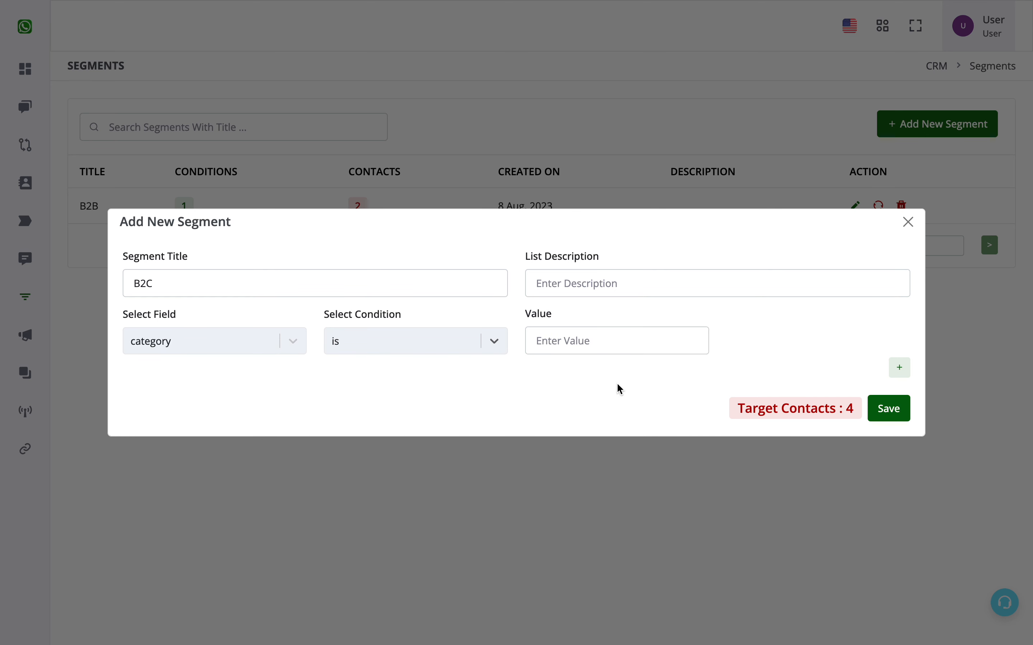
{"action": "left_click", "coordinate": [630, 339]}
{"action": "type", "text": "B2C"}
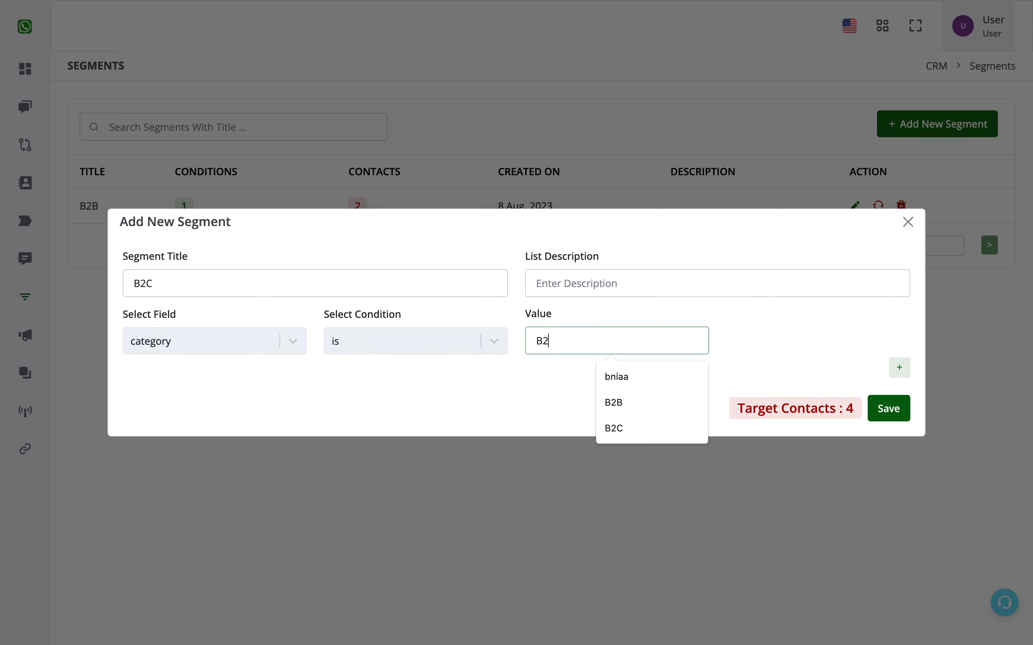
{"action": "left_click", "coordinate": [902, 416]}
{"action": "left_click", "coordinate": [522, 394]}
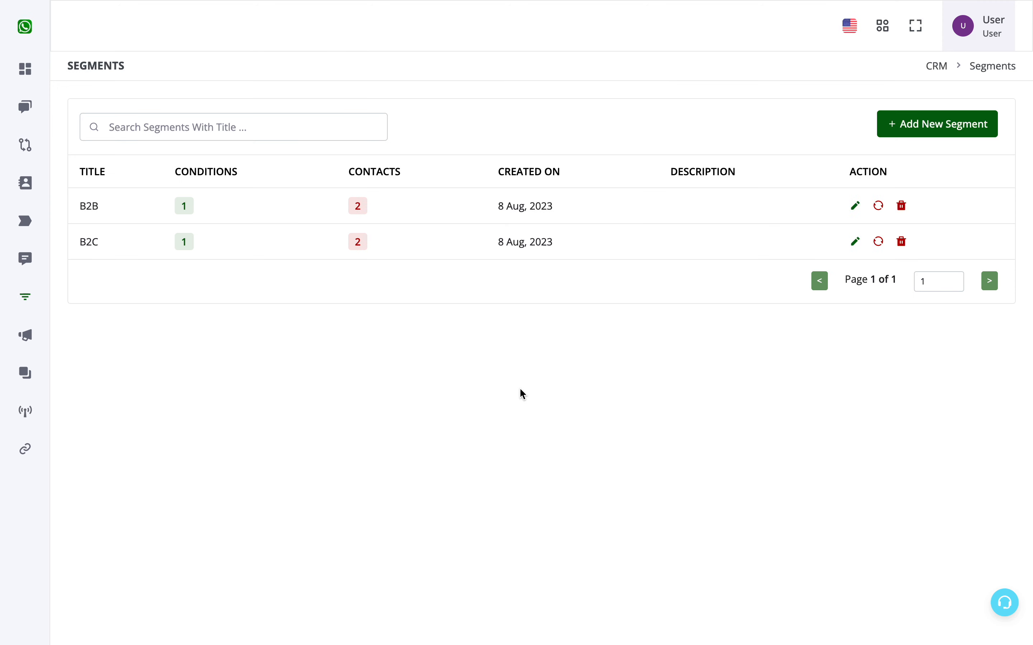
Start a third segment whose first condition is that the category field is B2B.
{"action": "left_click", "coordinate": [918, 133]}
{"action": "left_click", "coordinate": [284, 344]}
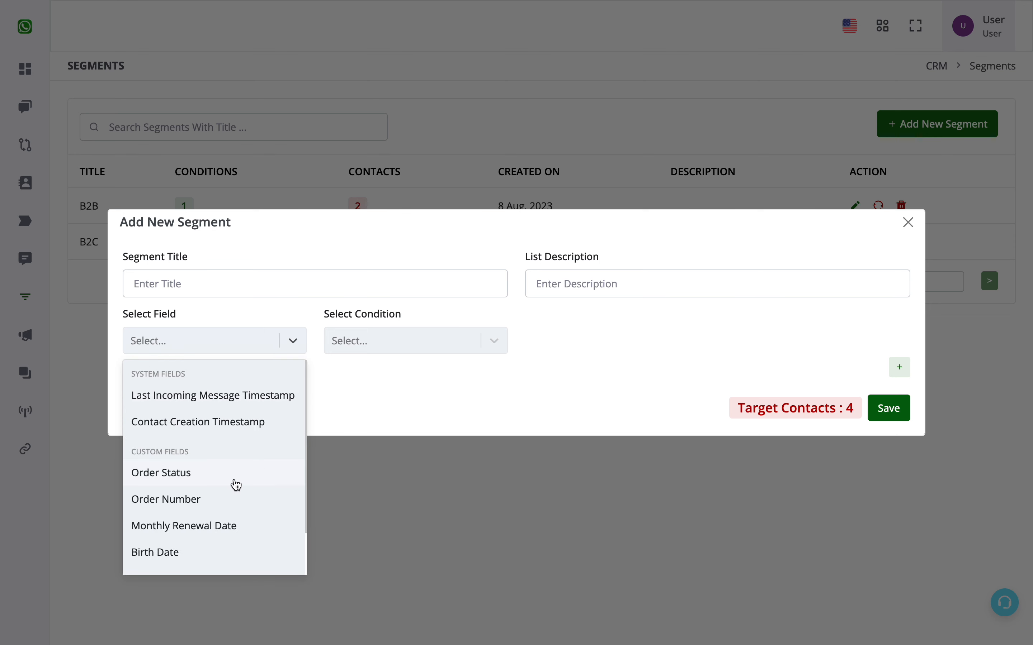
{"action": "scroll", "coordinate": [234, 484], "scroll_direction": "down", "scroll_amount": 1}
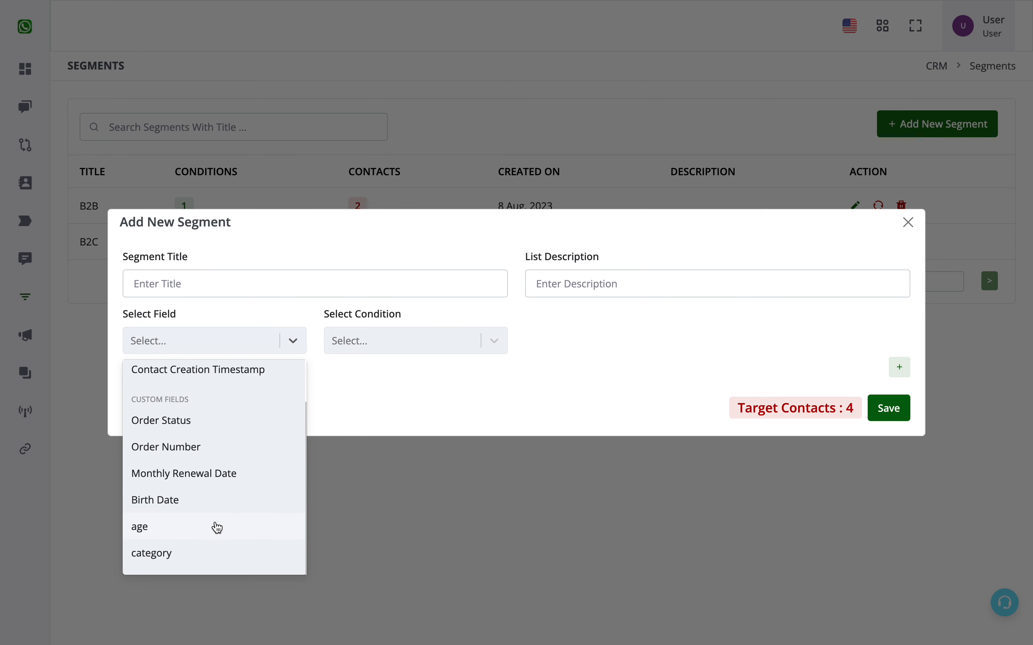
{"action": "left_click", "coordinate": [212, 554]}
{"action": "left_click", "coordinate": [442, 347]}
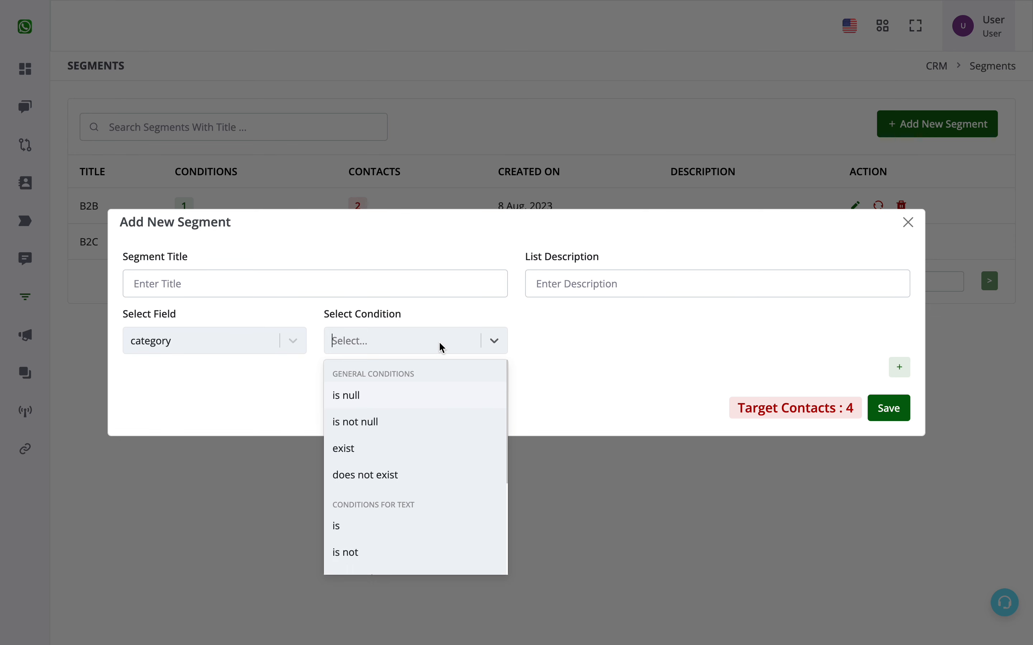
{"action": "left_click", "coordinate": [375, 524]}
{"action": "left_click", "coordinate": [618, 341]}
{"action": "type", "text": "B2b"}
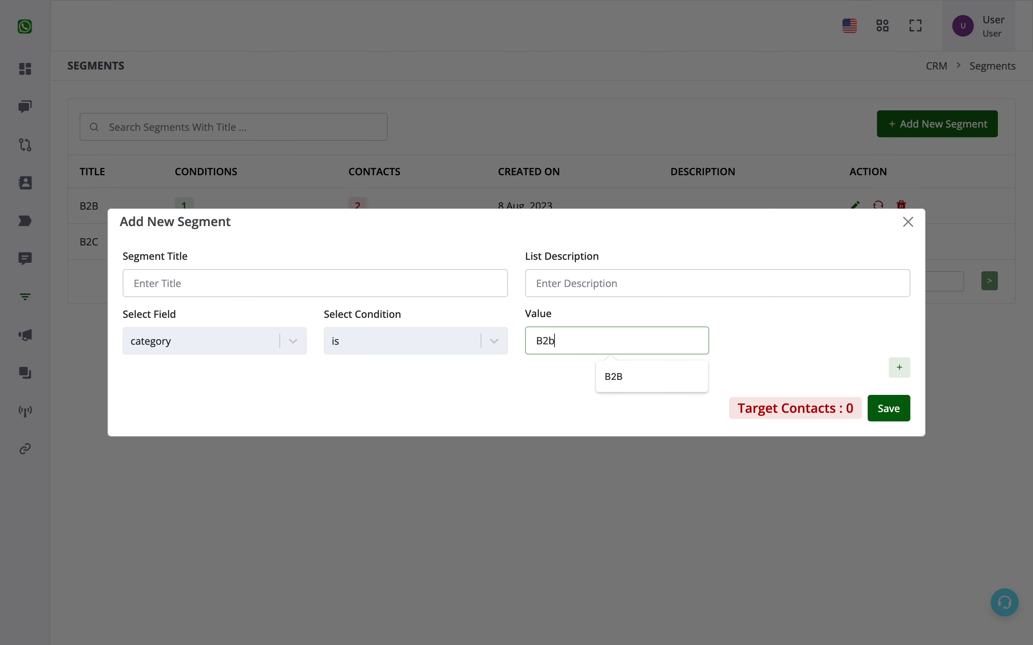
{"action": "left_click", "coordinate": [613, 377]}
Add a second condition row to the segment and join it to the first with the OR operator.
{"action": "left_click", "coordinate": [899, 367]}
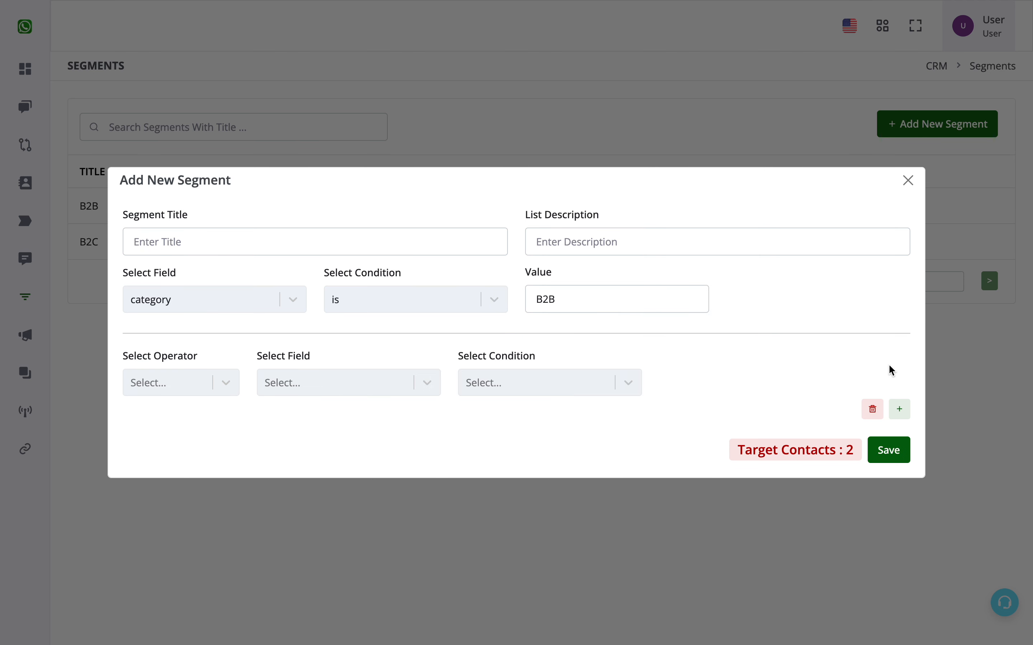
{"action": "left_click", "coordinate": [145, 381]}
{"action": "left_click", "coordinate": [166, 420]}
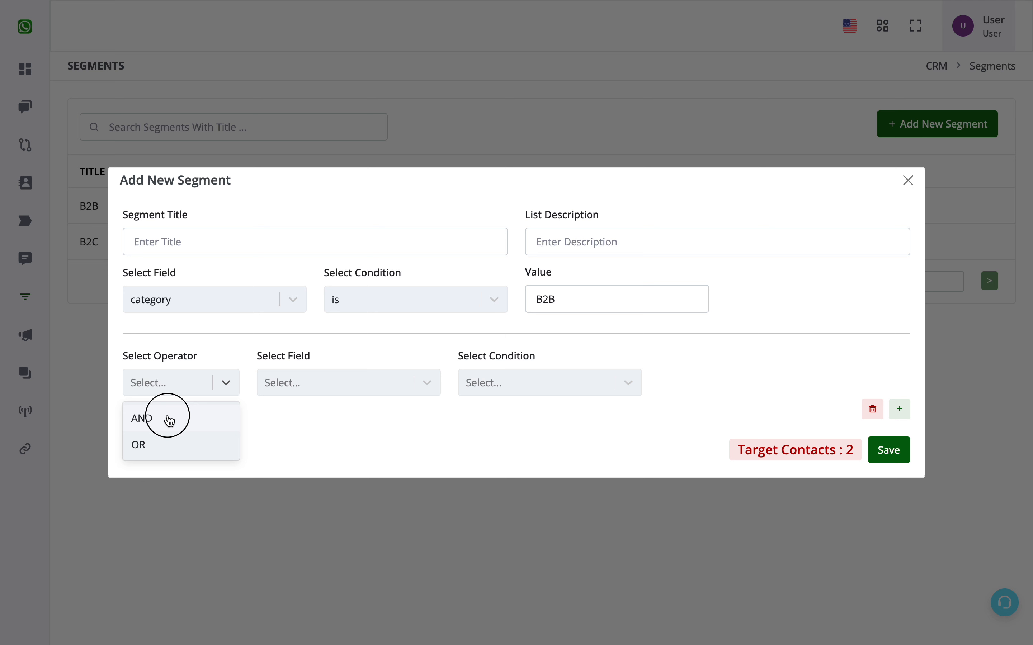
{"action": "left_click", "coordinate": [334, 384]}
{"action": "left_click", "coordinate": [190, 389]}
{"action": "left_click", "coordinate": [179, 448]}
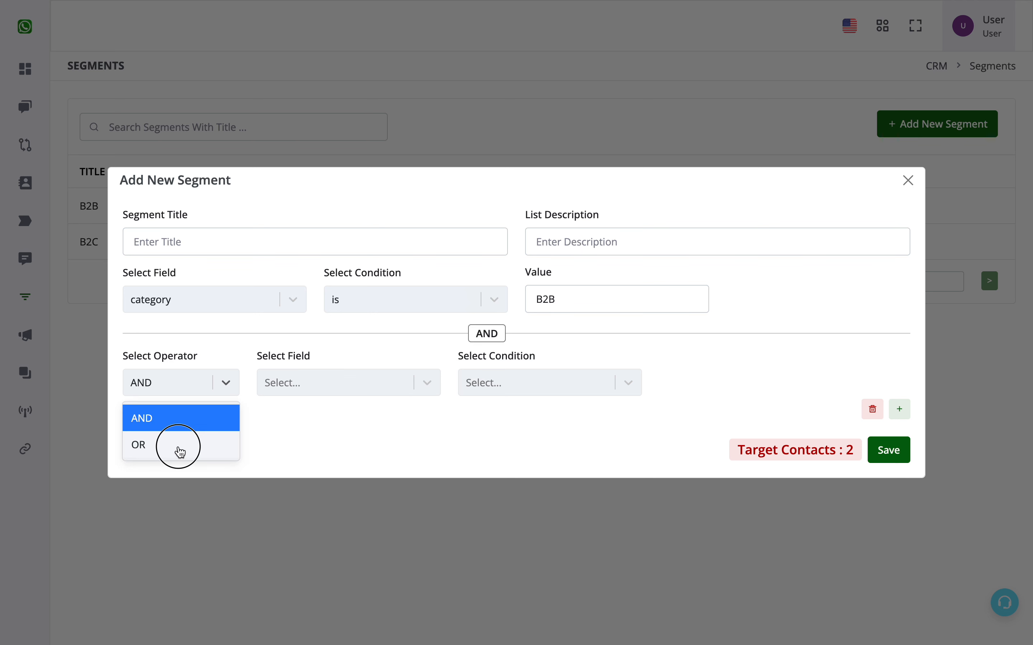
Define the segment's second condition so that the category field is B2C.
{"action": "left_click", "coordinate": [331, 386]}
{"action": "scroll", "coordinate": [330, 540], "scroll_direction": "down", "scroll_amount": 3}
{"action": "left_click", "coordinate": [357, 594]}
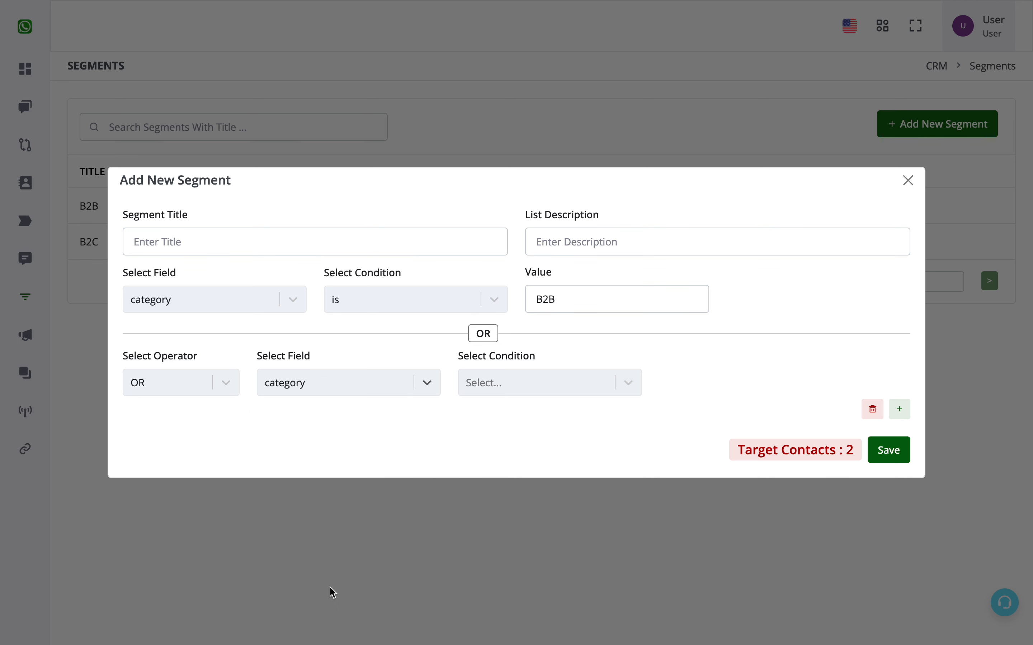
{"action": "left_click", "coordinate": [487, 383]}
{"action": "left_click", "coordinate": [510, 567]}
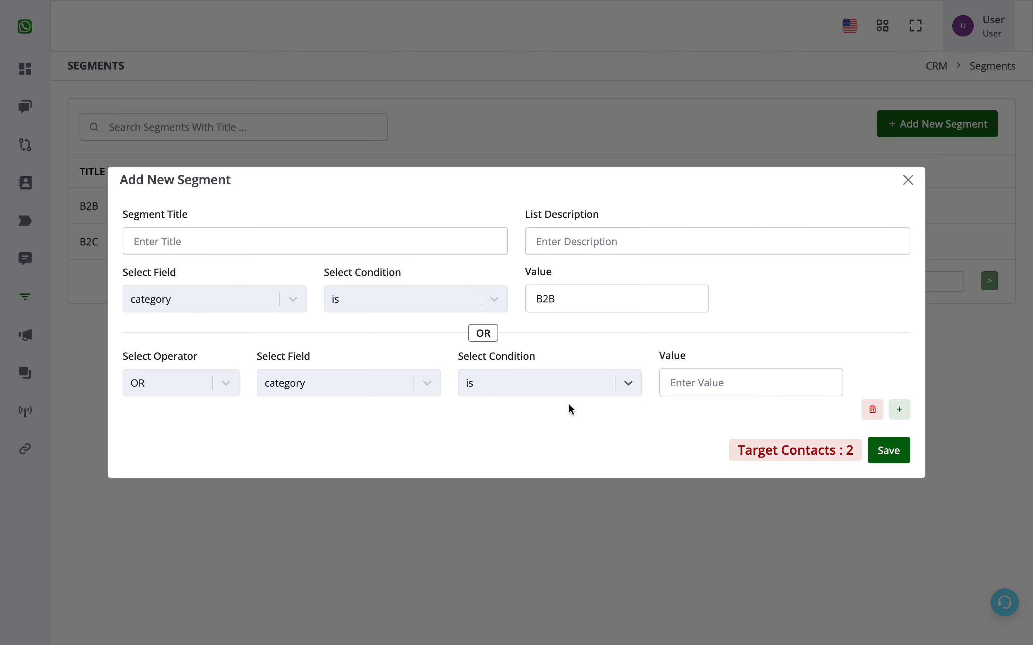
{"action": "left_click", "coordinate": [701, 382]}
{"action": "type", "text": "B2C"}
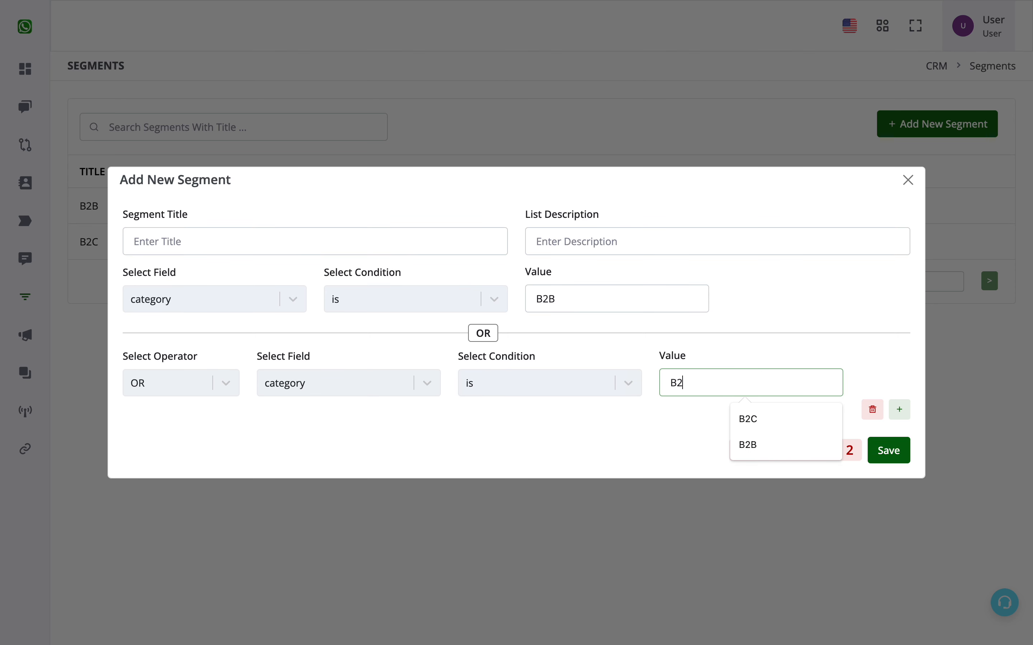
{"action": "left_click", "coordinate": [693, 437]}
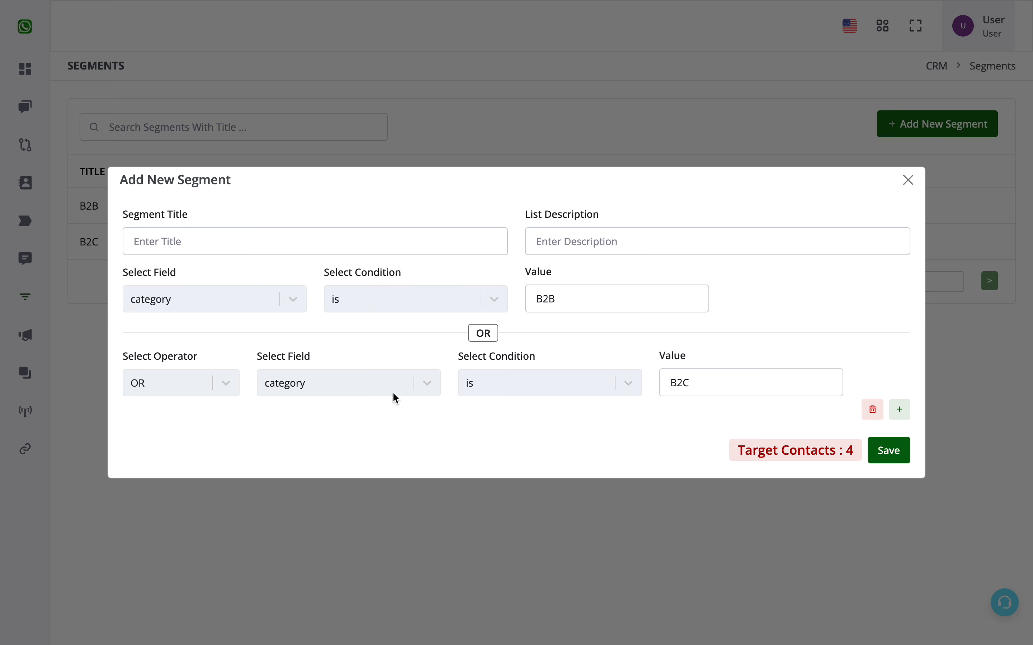
Title the two-condition segment "B2B and B2C" and save it.
{"action": "left_click", "coordinate": [184, 235]}
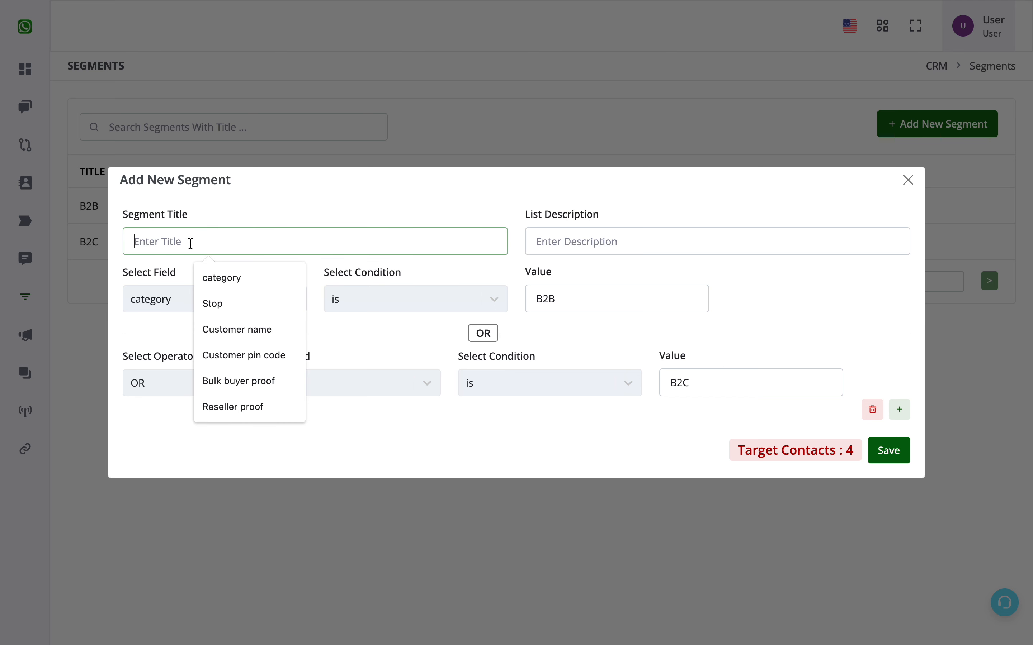
{"action": "type", "text": "B2B and B2C"}
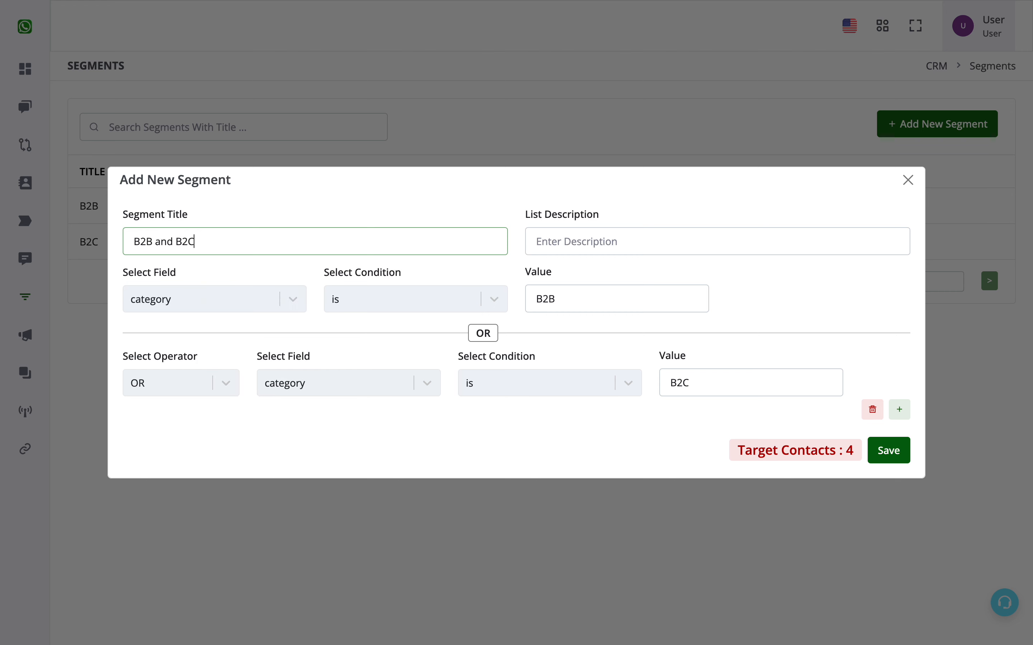
{"action": "left_click", "coordinate": [889, 450]}
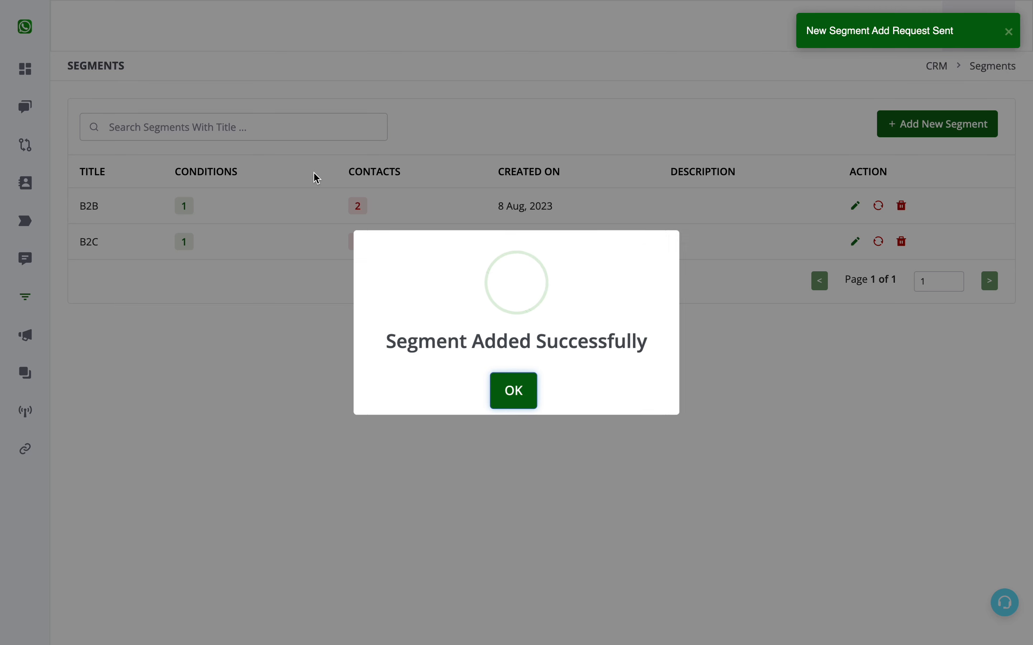
{"action": "left_click", "coordinate": [508, 389]}
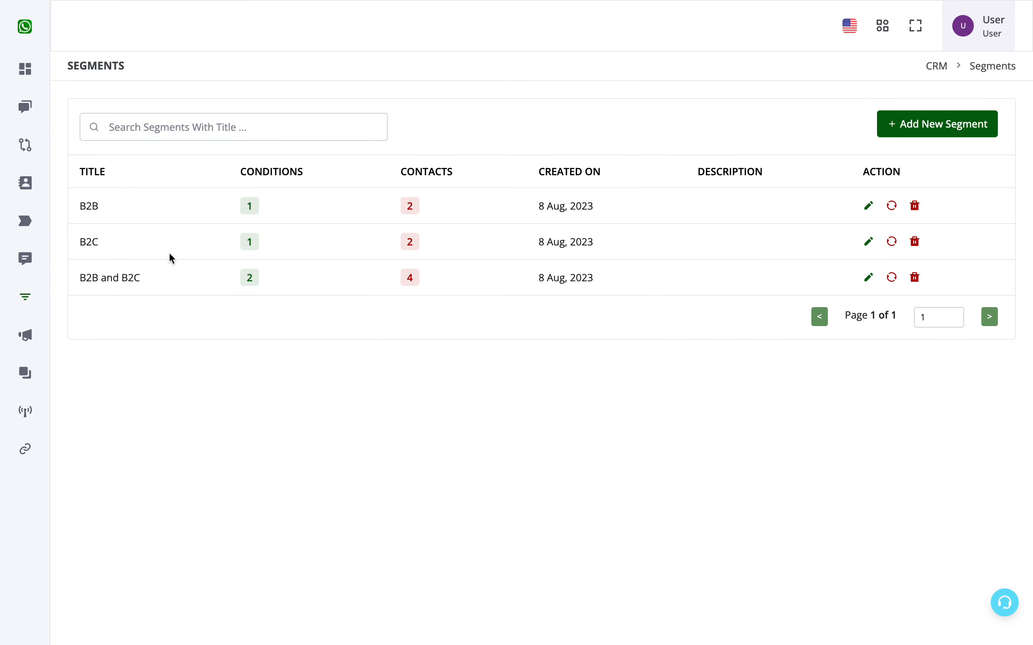
Create a new campaign named Test and set its audience to Segmented.
{"action": "mouse_move", "coordinate": [3, 237]}
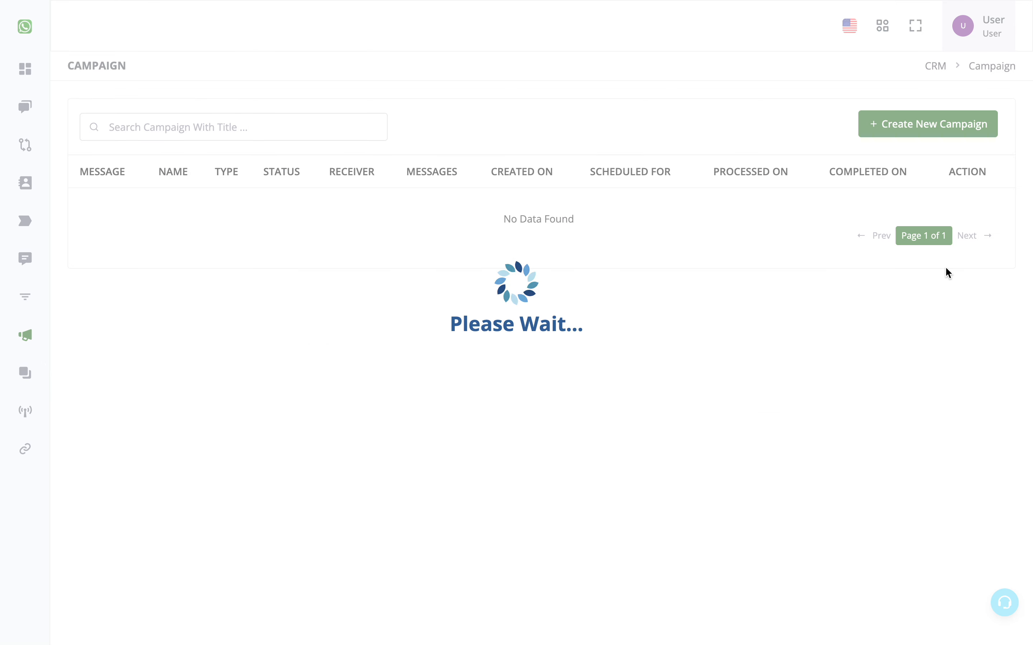
{"action": "left_click", "coordinate": [925, 125]}
{"action": "left_click", "coordinate": [428, 124]}
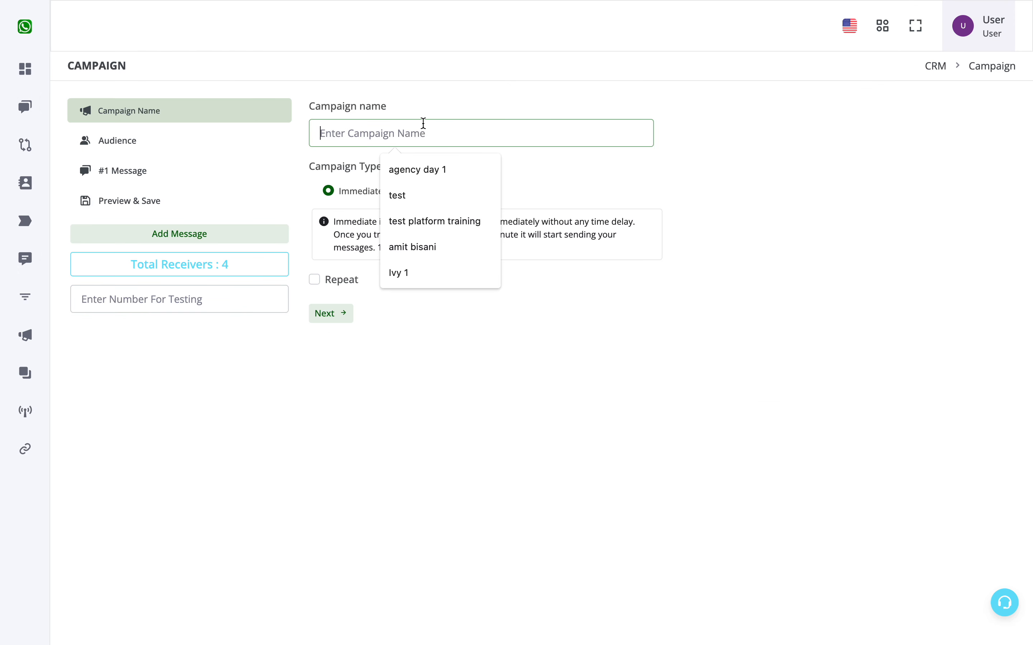
{"action": "type", "text": "Test"}
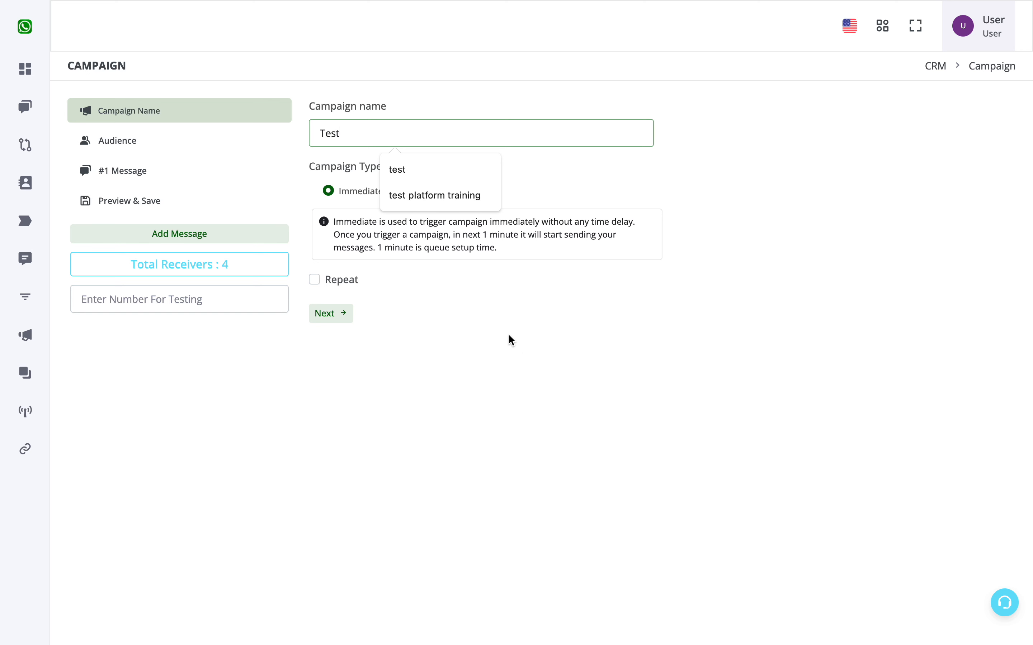
{"action": "left_click", "coordinate": [509, 338]}
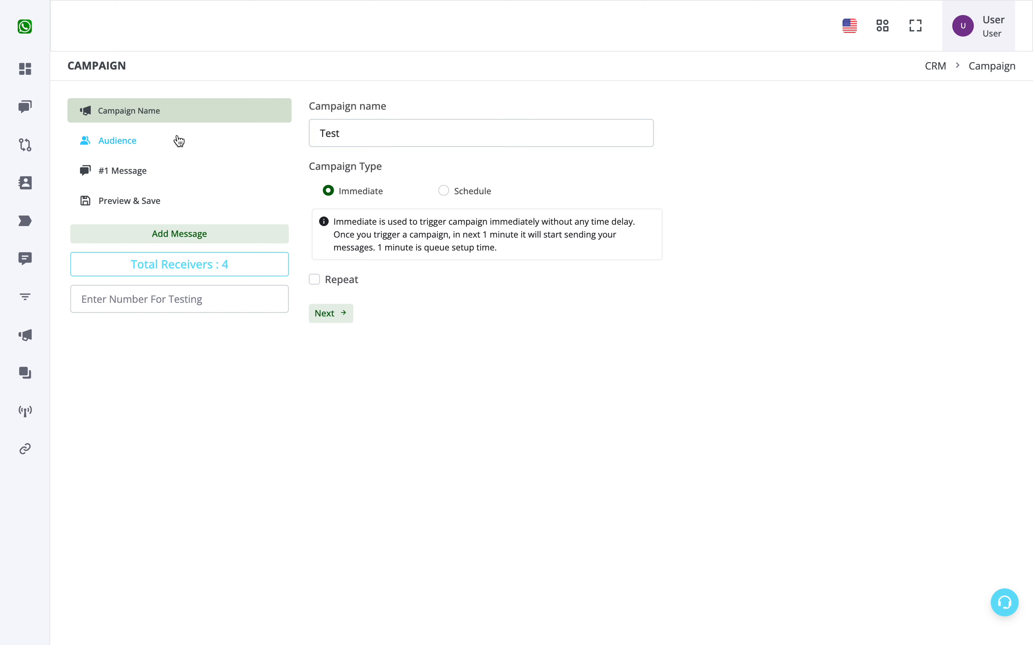
{"action": "left_click", "coordinate": [176, 139]}
{"action": "left_click", "coordinate": [545, 137]}
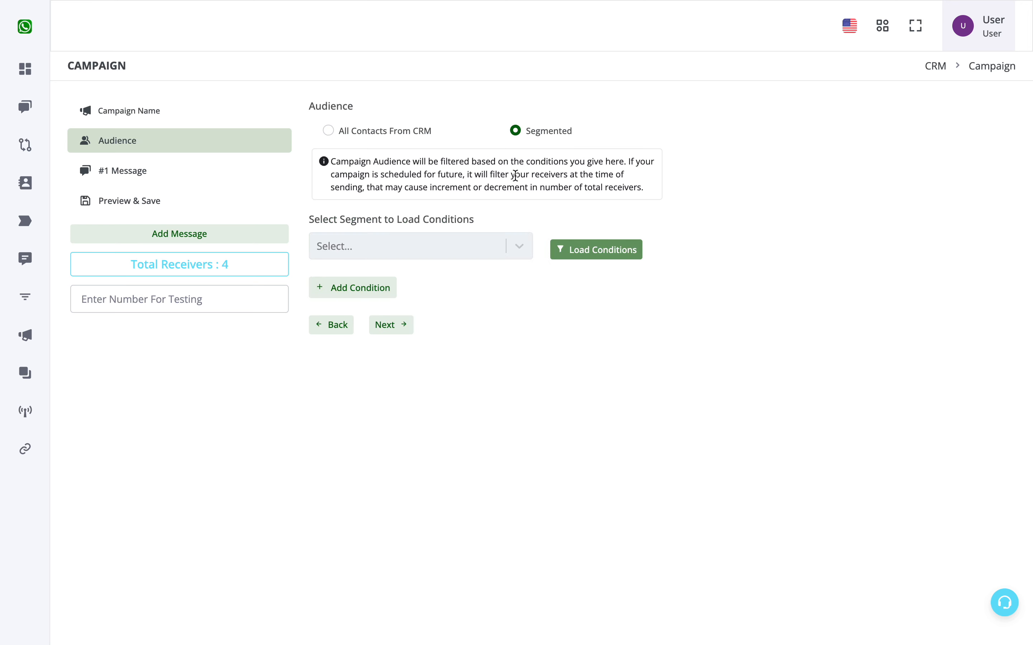
Load the conditions of the saved B2C segment into the campaign audience.
{"action": "left_click", "coordinate": [450, 256]}
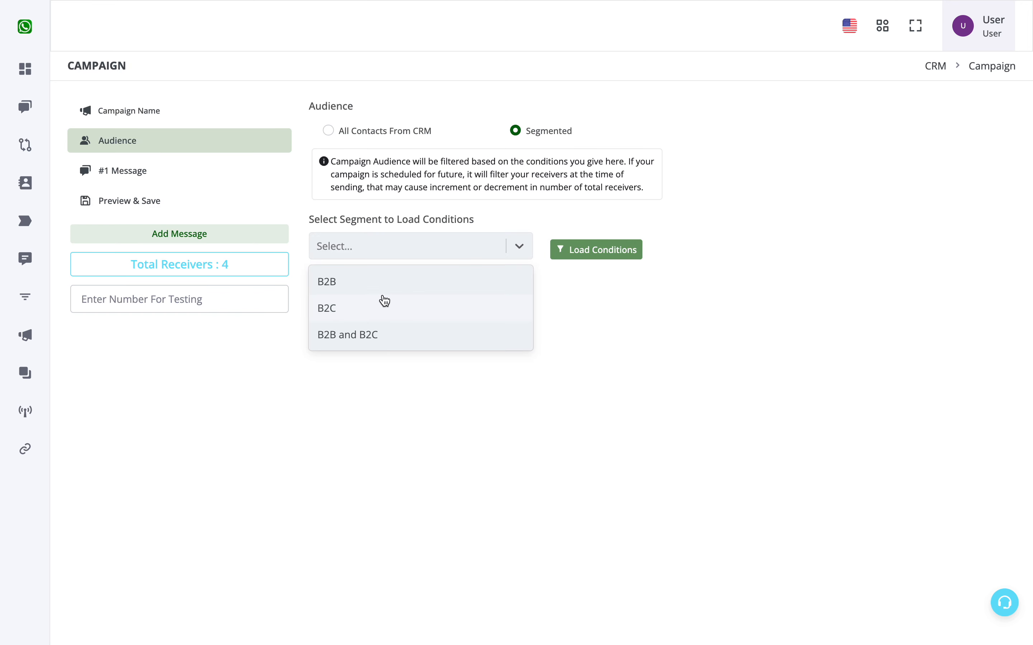
{"action": "left_click", "coordinate": [380, 308]}
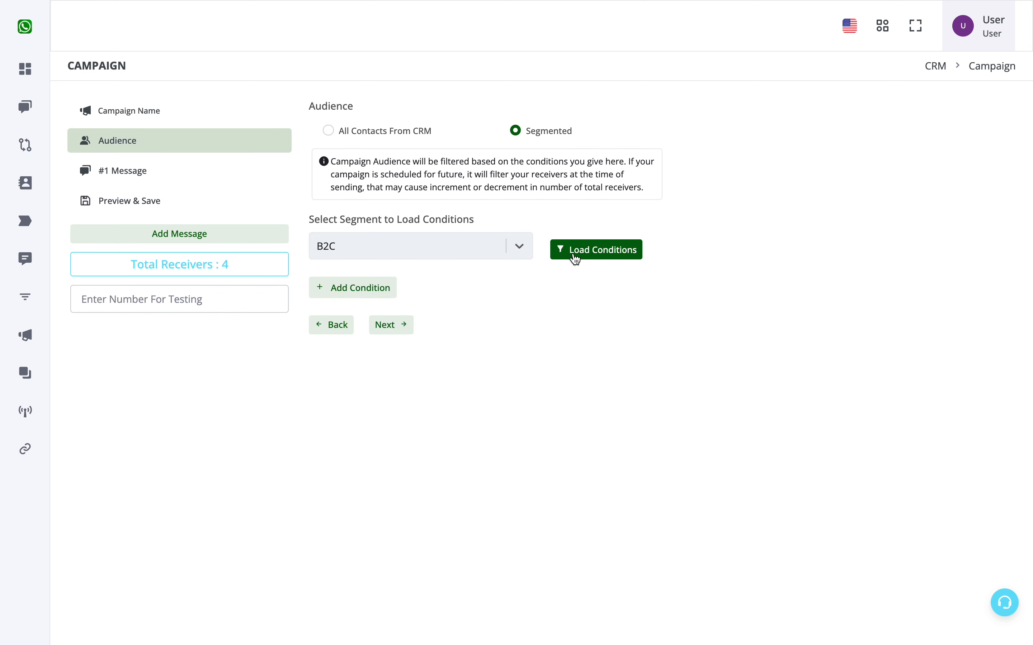
{"action": "left_click", "coordinate": [621, 259]}
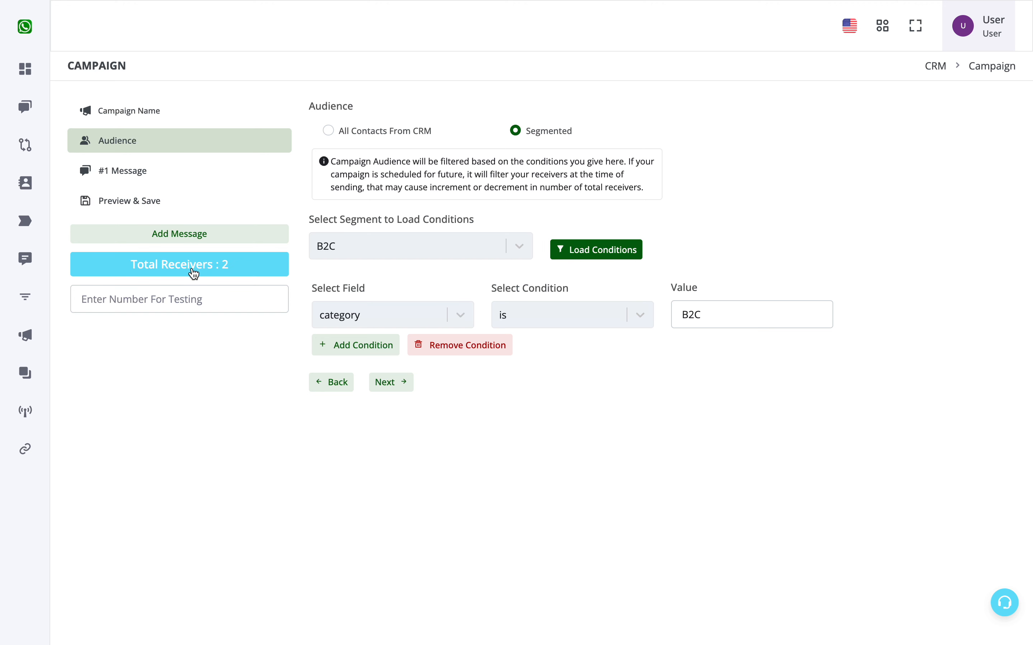
Set the first campaign message to Channel #1 with the Pre Approved Template message type.
{"action": "left_click", "coordinate": [170, 177]}
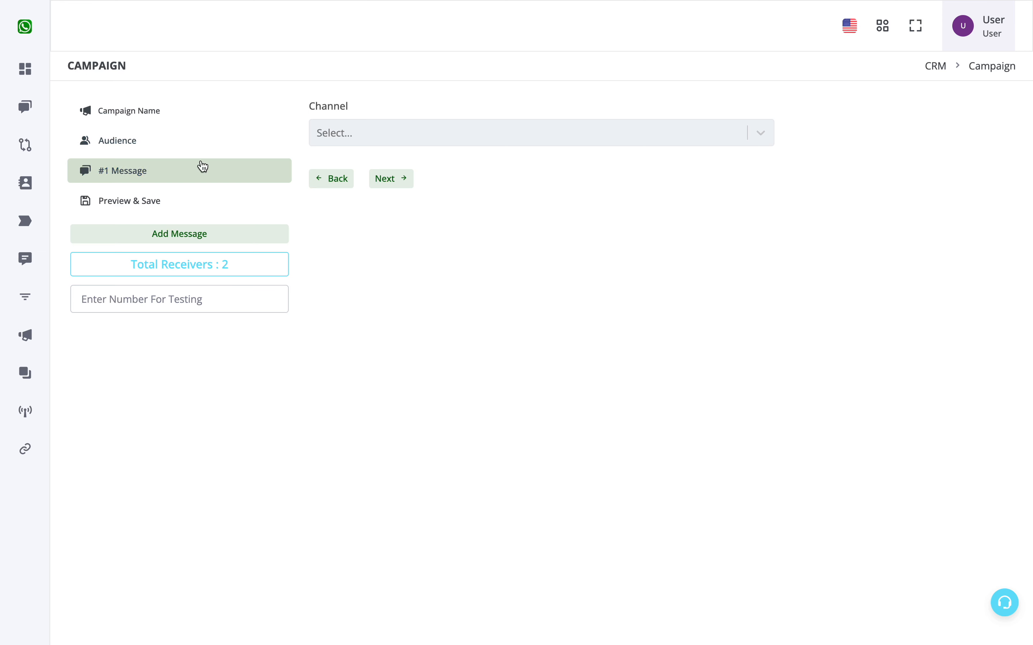
{"action": "left_click", "coordinate": [367, 133]}
{"action": "left_click", "coordinate": [371, 168]}
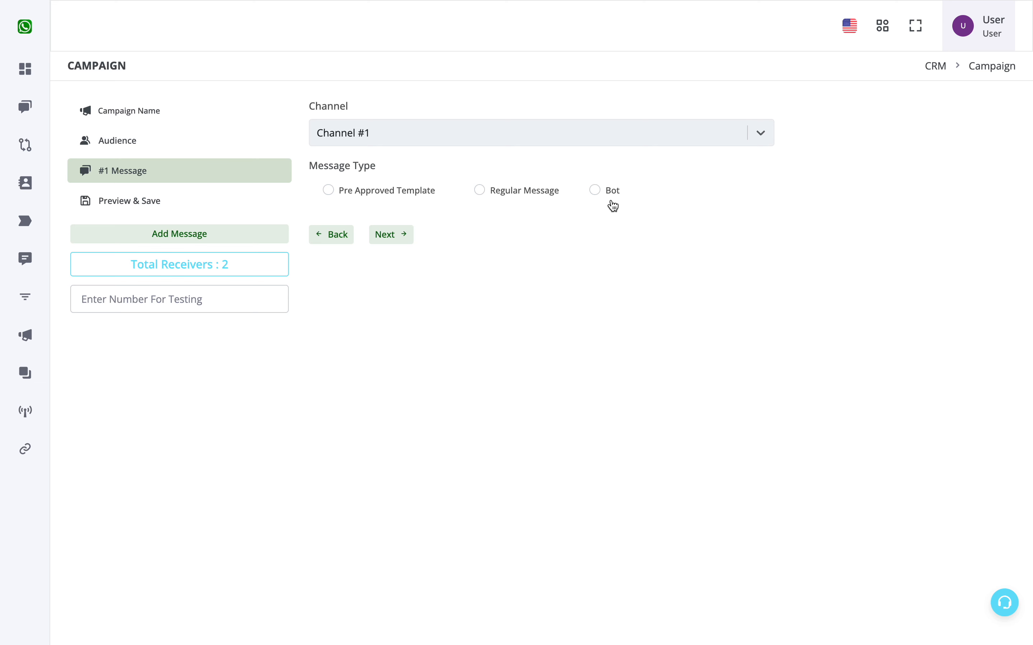
{"action": "left_click", "coordinate": [515, 200]}
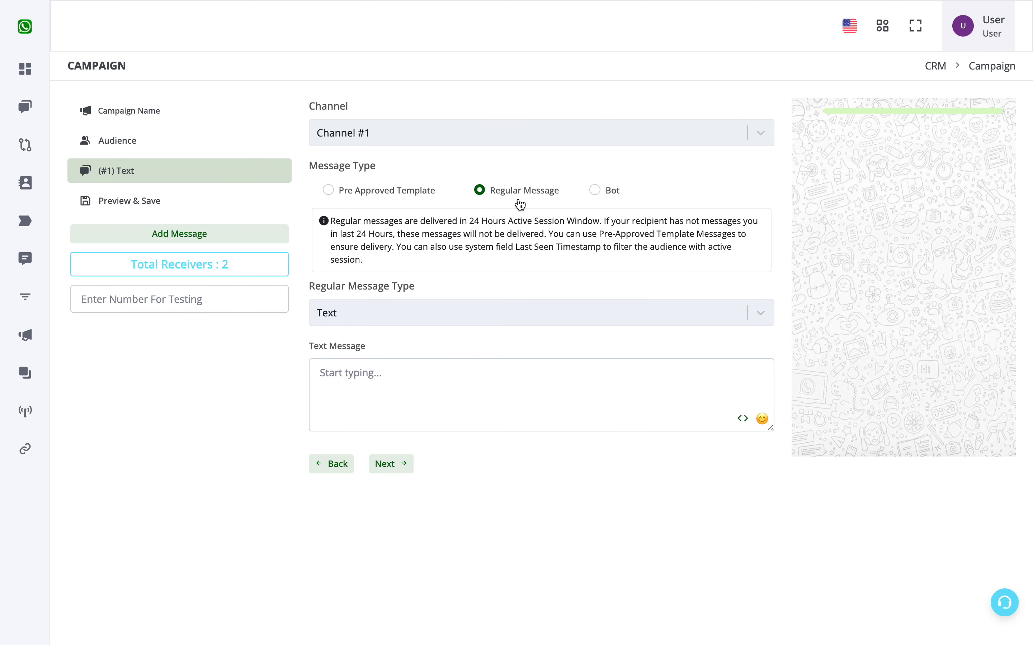
{"action": "triple_click", "coordinate": [385, 221]}
{"action": "left_click", "coordinate": [447, 235]}
{"action": "left_click", "coordinate": [412, 195]}
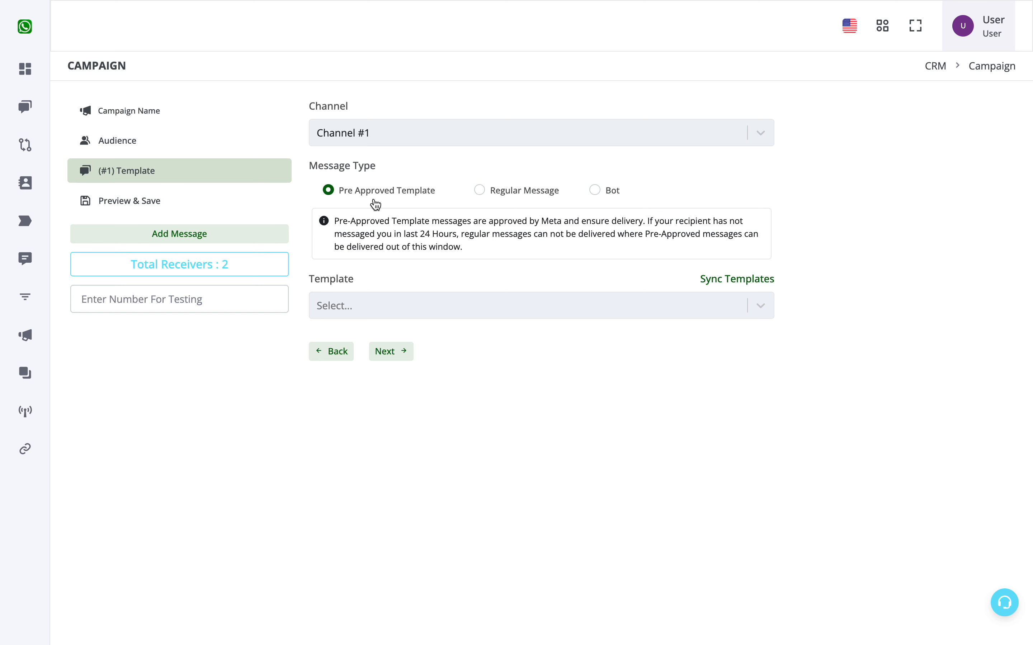
Synchronize the message templates and choose test alert 3_en for the first message.
{"action": "left_click", "coordinate": [486, 306]}
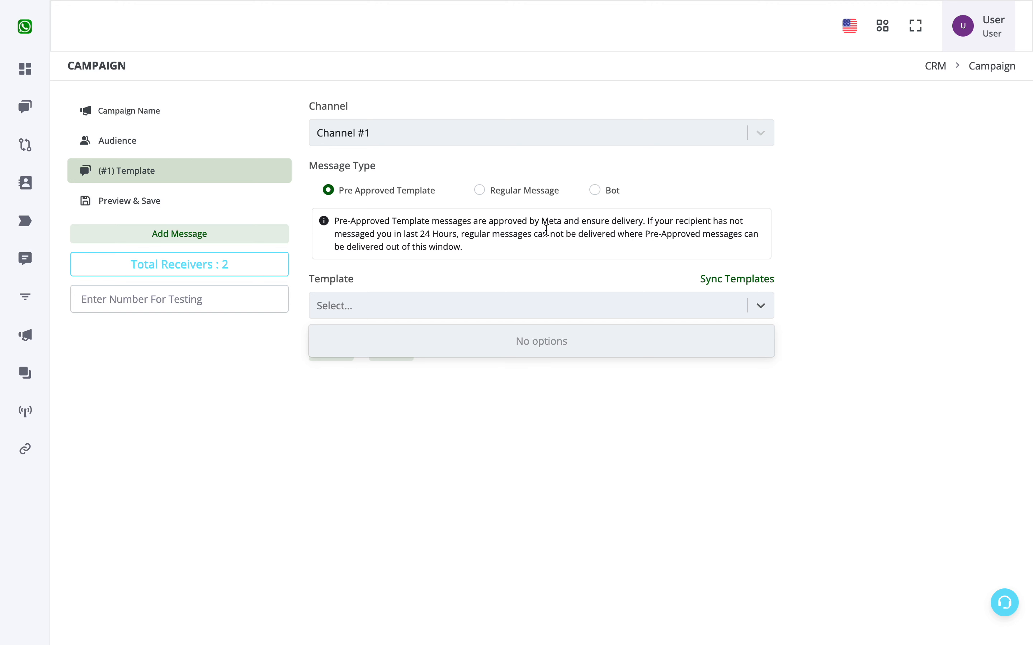
{"action": "left_click", "coordinate": [528, 278]}
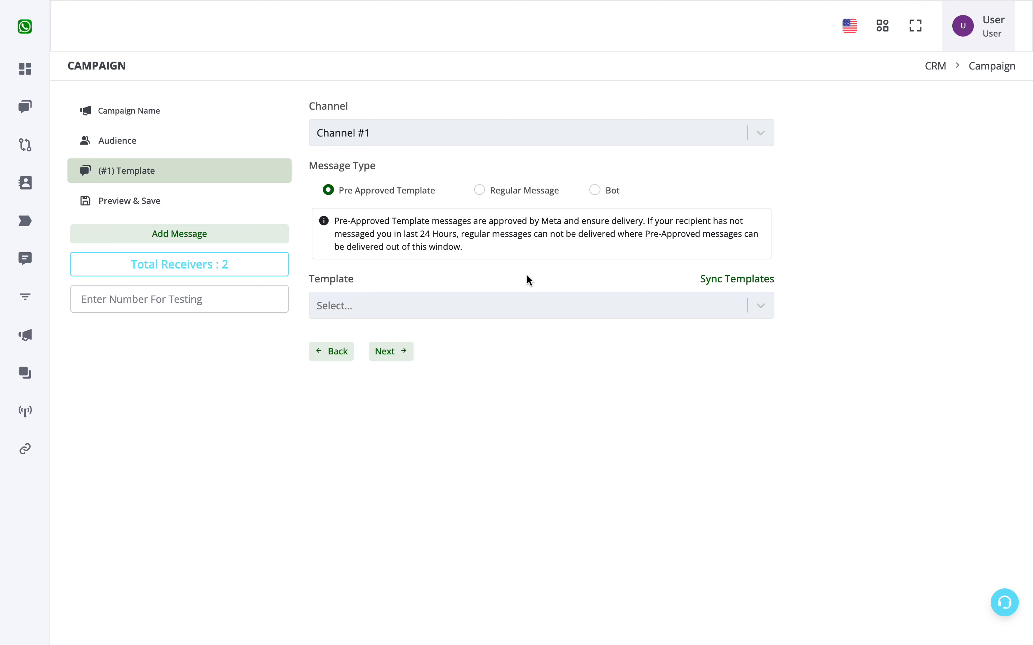
{"action": "left_click", "coordinate": [556, 306]}
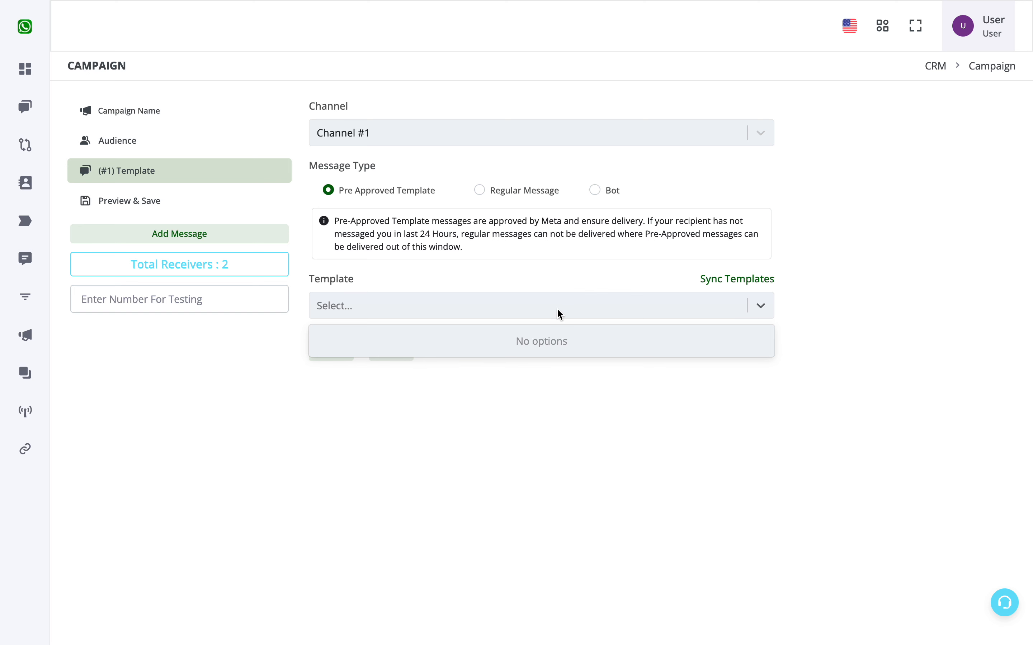
{"action": "left_click", "coordinate": [619, 269]}
{"action": "left_click", "coordinate": [745, 279]}
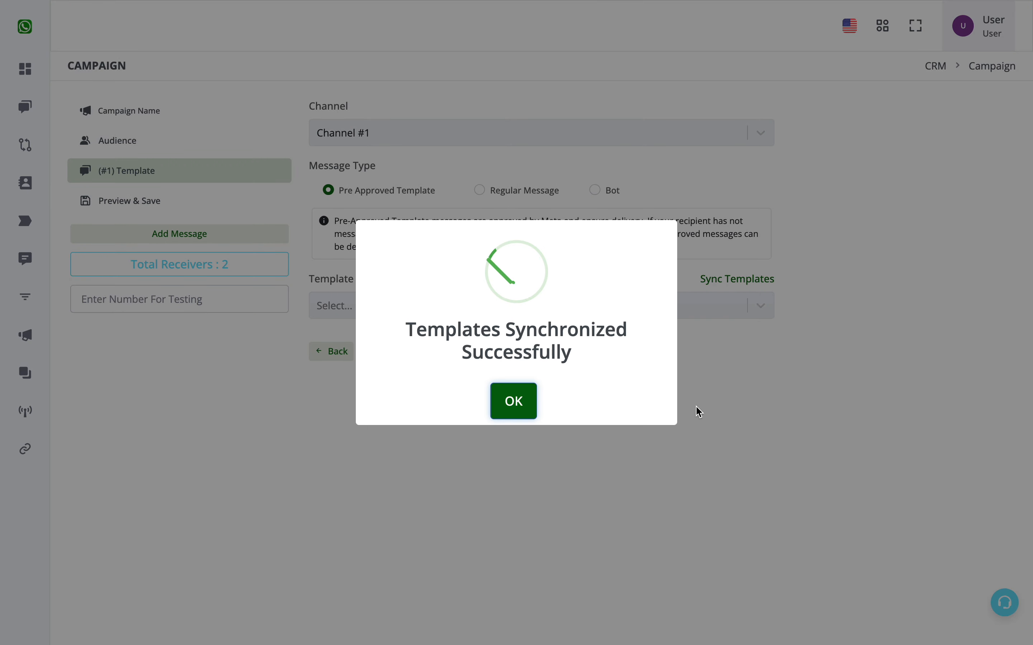
{"action": "left_click", "coordinate": [513, 398]}
{"action": "left_click", "coordinate": [532, 306]}
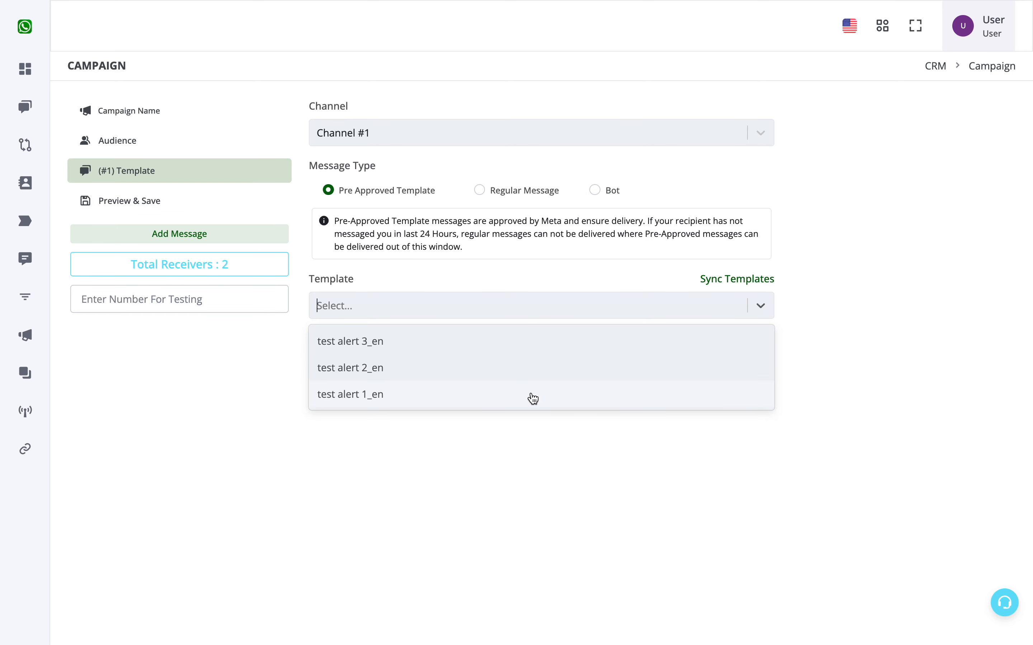
{"action": "left_click", "coordinate": [531, 347]}
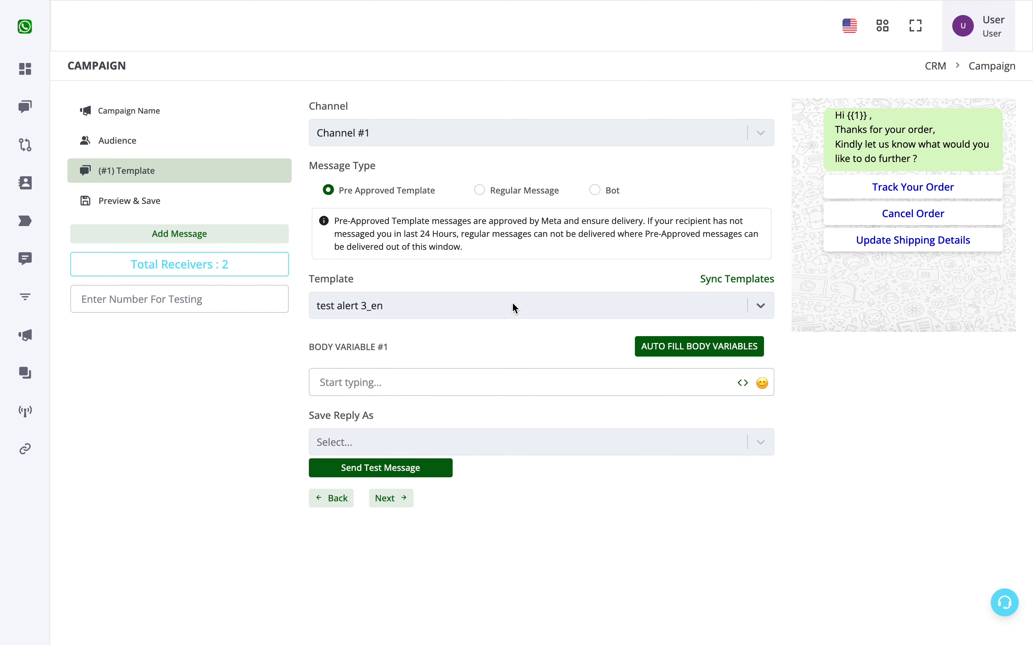
Try the fixed text "Sir / Mam" as body variable #1 of the first message and clear it again.
{"action": "left_click", "coordinate": [436, 379]}
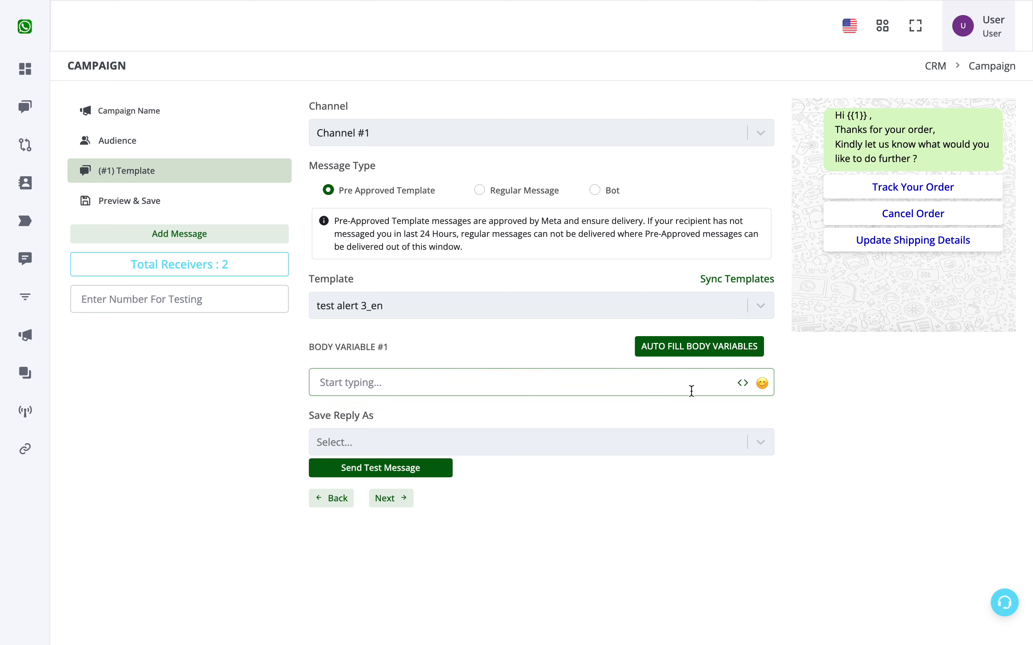
{"action": "left_click", "coordinate": [856, 113]}
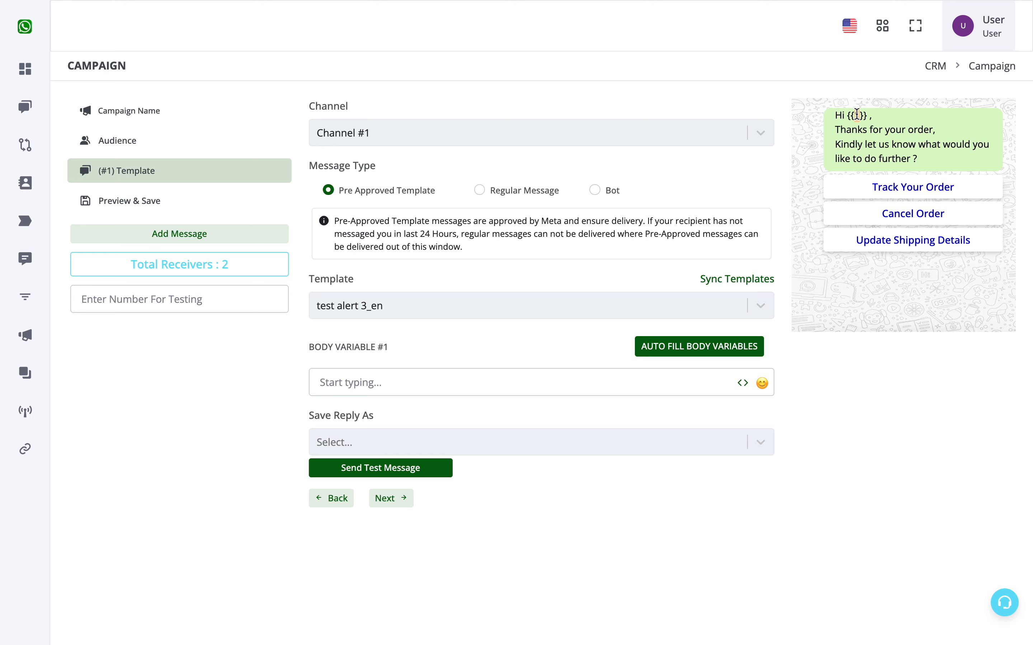
{"action": "left_click", "coordinate": [844, 133]}
{"action": "left_click_drag", "start_coordinate": [845, 133], "coordinate": [933, 166]}
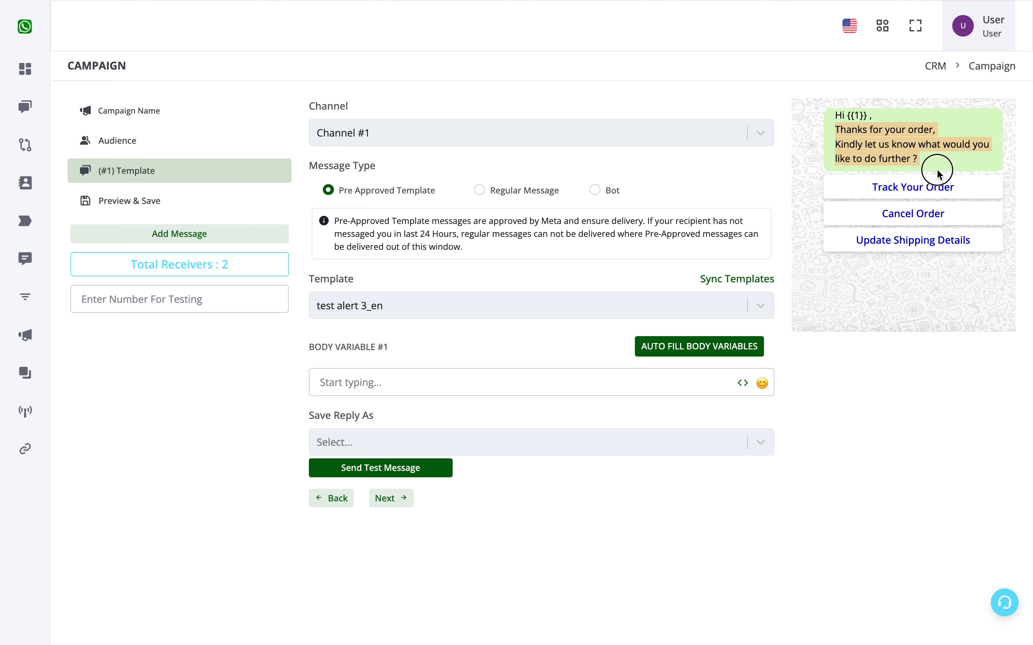
{"action": "left_click", "coordinate": [890, 133]}
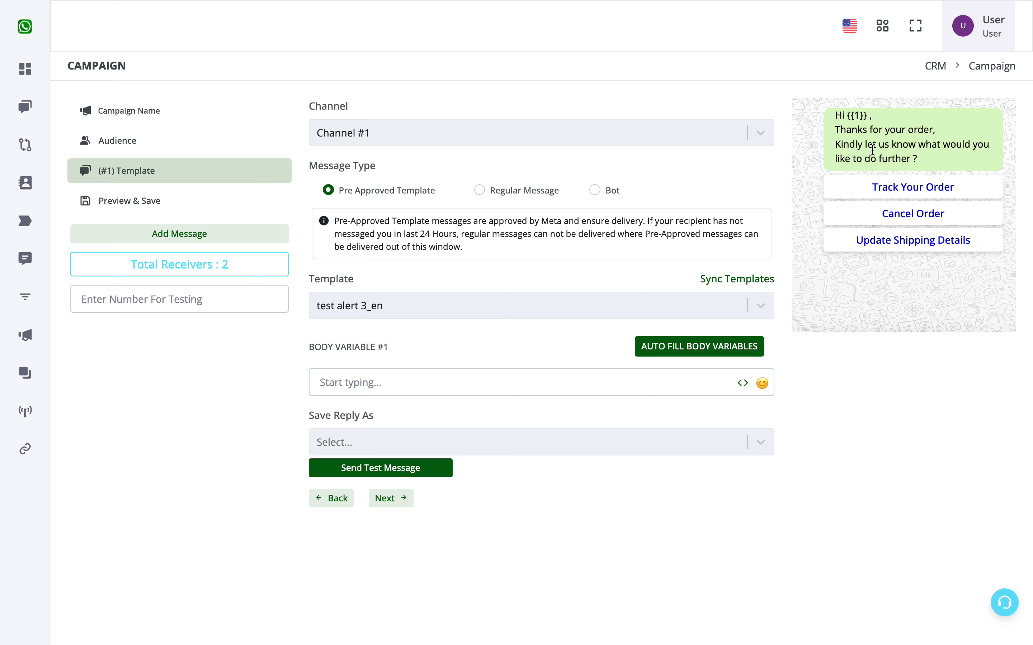
{"action": "left_click", "coordinate": [535, 378]}
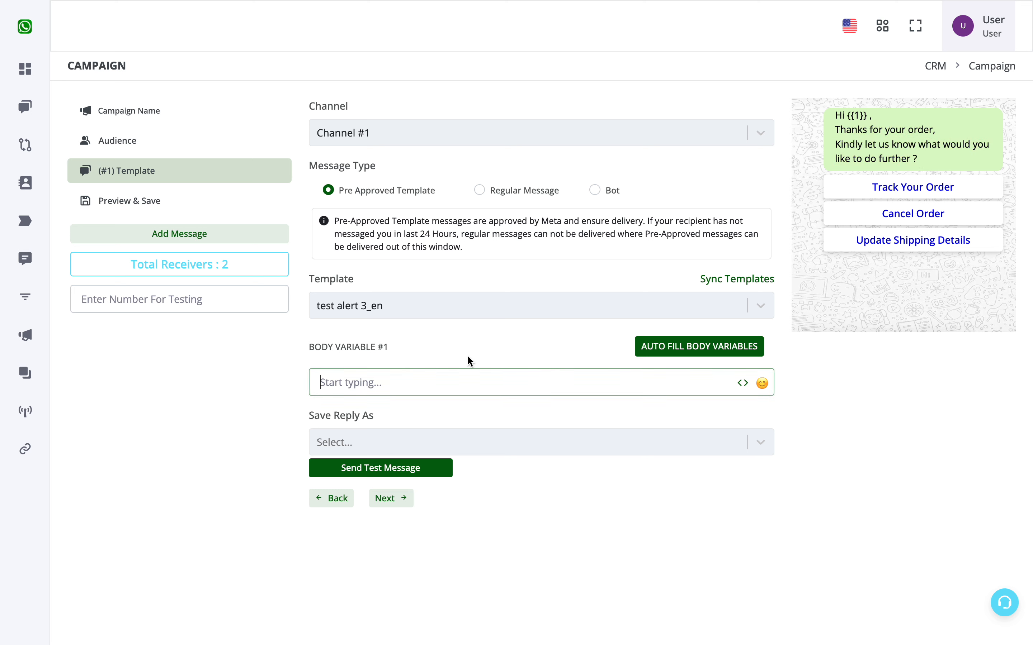
{"action": "type", "text": "Sir / Na"}
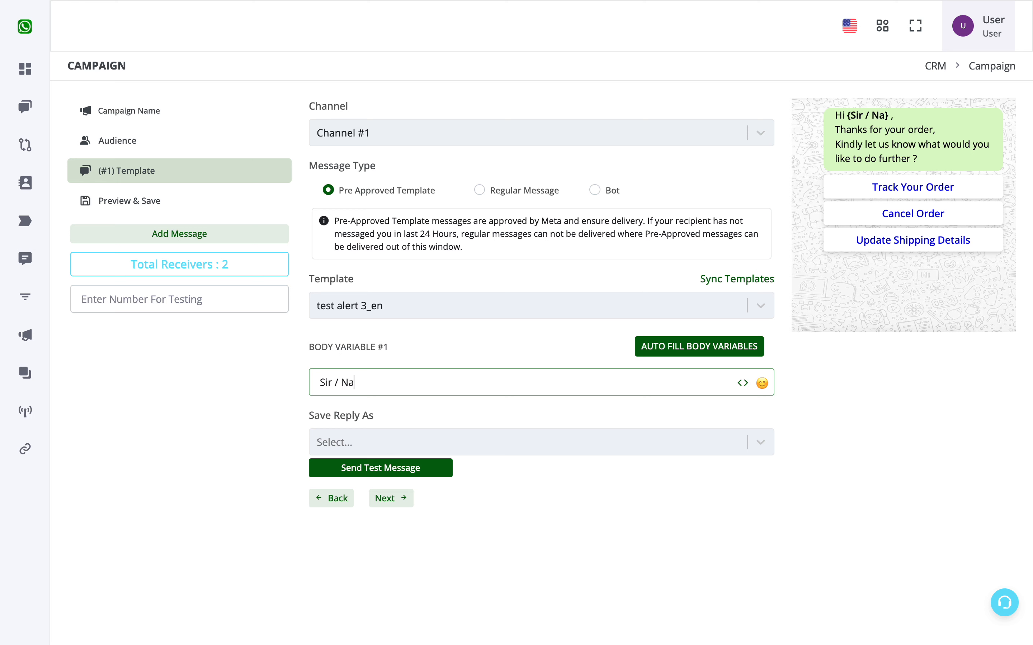
{"action": "type", "text": "me"}
{"action": "key", "text": "BackSpace"}
{"action": "key", "text": "BackSpace"}
{"action": "key", "text": "BackSpace"}
{"action": "key", "text": "BackSpace"}
{"action": "type", "text": "Mam"}
{"action": "double_click", "coordinate": [376, 388]}
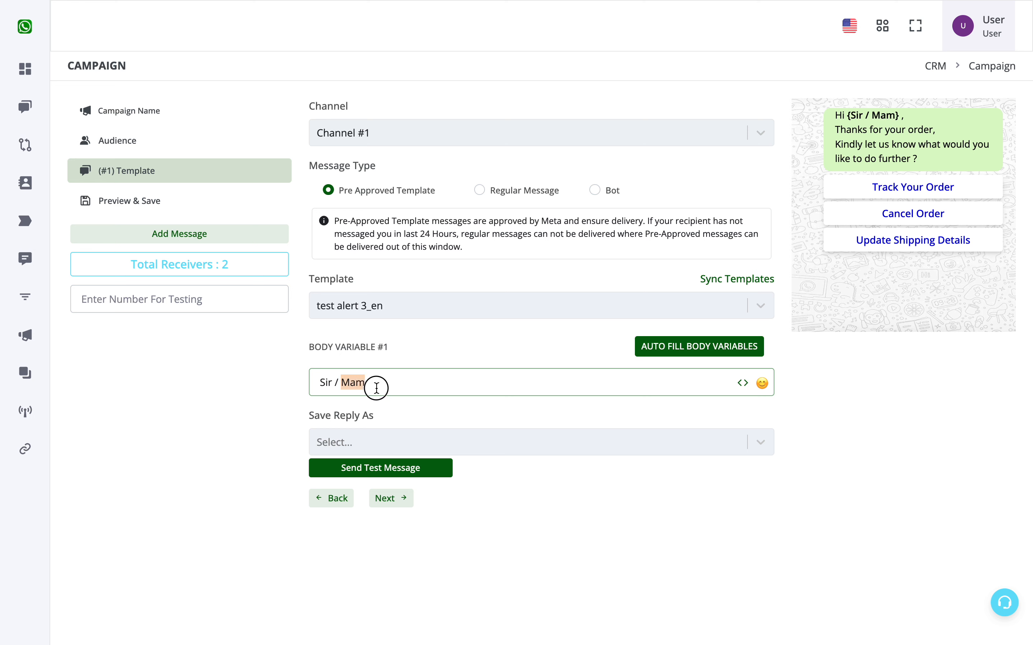
{"action": "left_click", "coordinate": [376, 388]}
{"action": "key", "text": "BackSpace"}
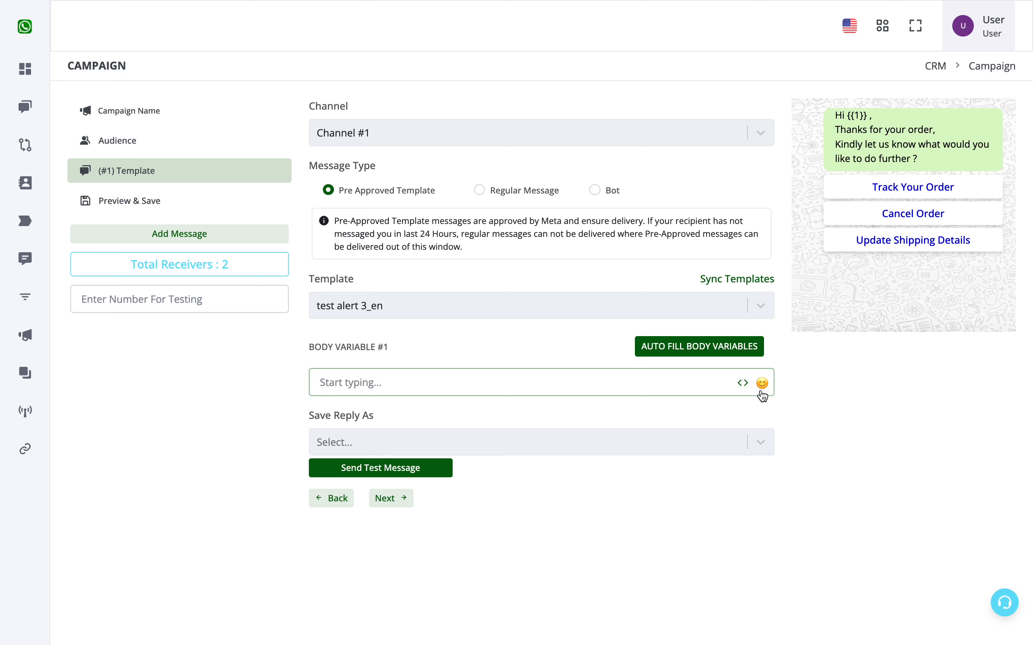
Insert the Chat Name contact variable as body variable #1 of the first message and check it in the preview.
{"action": "left_click", "coordinate": [743, 386]}
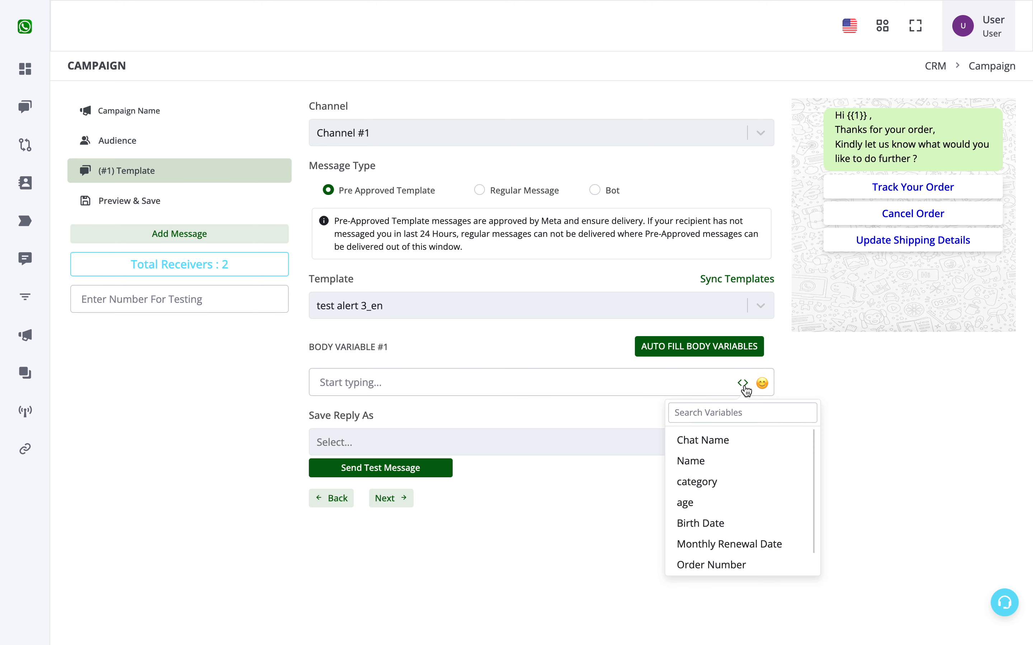
{"action": "scroll", "coordinate": [732, 494], "scroll_direction": "down", "scroll_amount": 1}
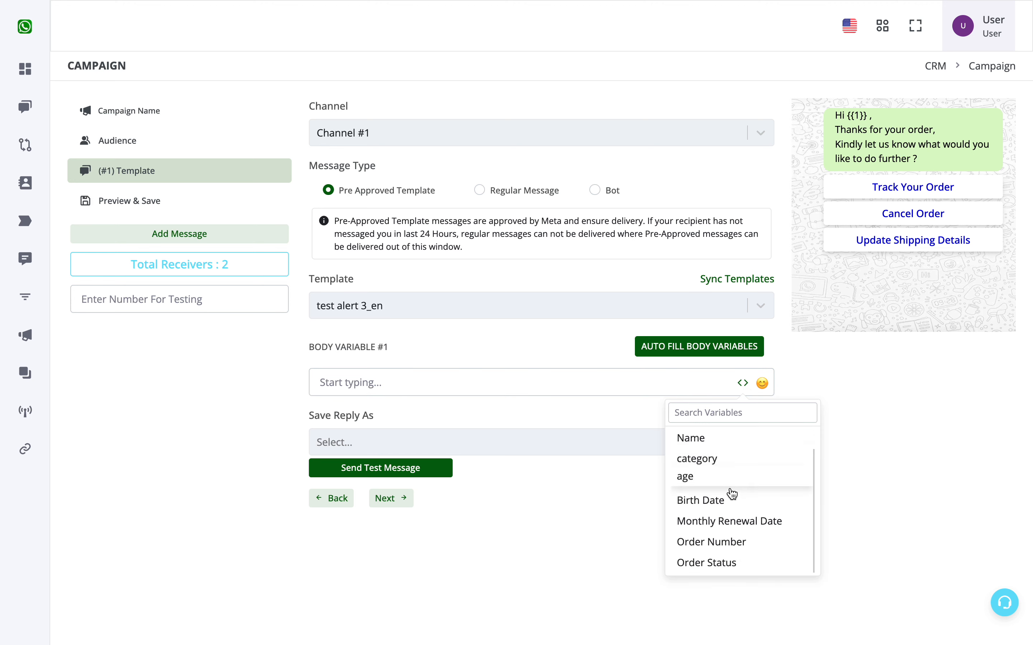
{"action": "scroll", "coordinate": [732, 494], "scroll_direction": "up", "scroll_amount": 1}
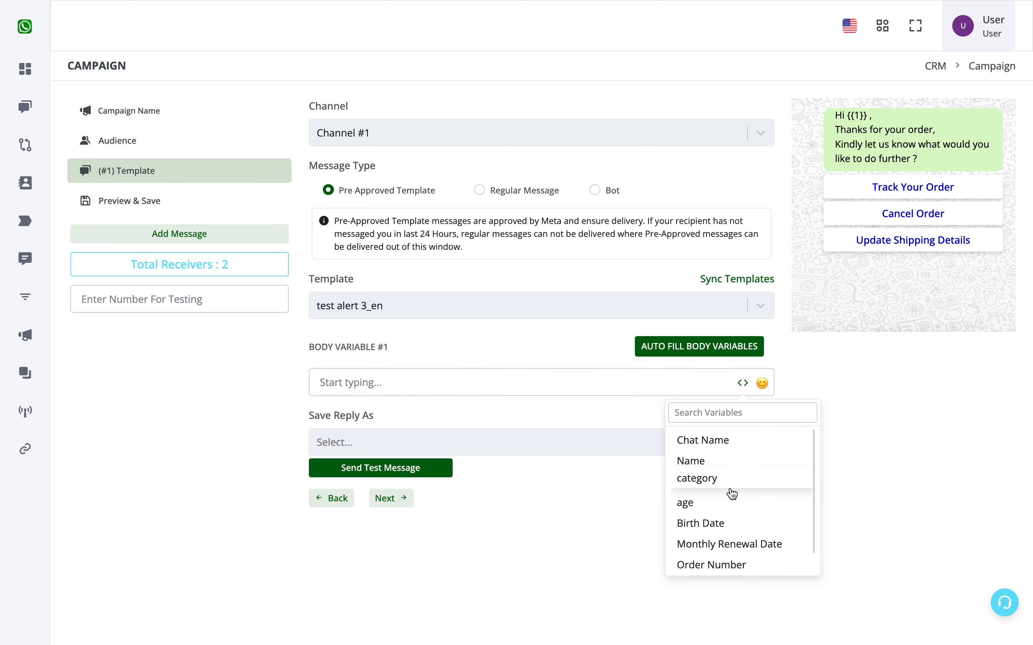
{"action": "scroll", "coordinate": [754, 549], "scroll_direction": "down", "scroll_amount": 1}
{"action": "scroll", "coordinate": [732, 479], "scroll_direction": "up", "scroll_amount": 1}
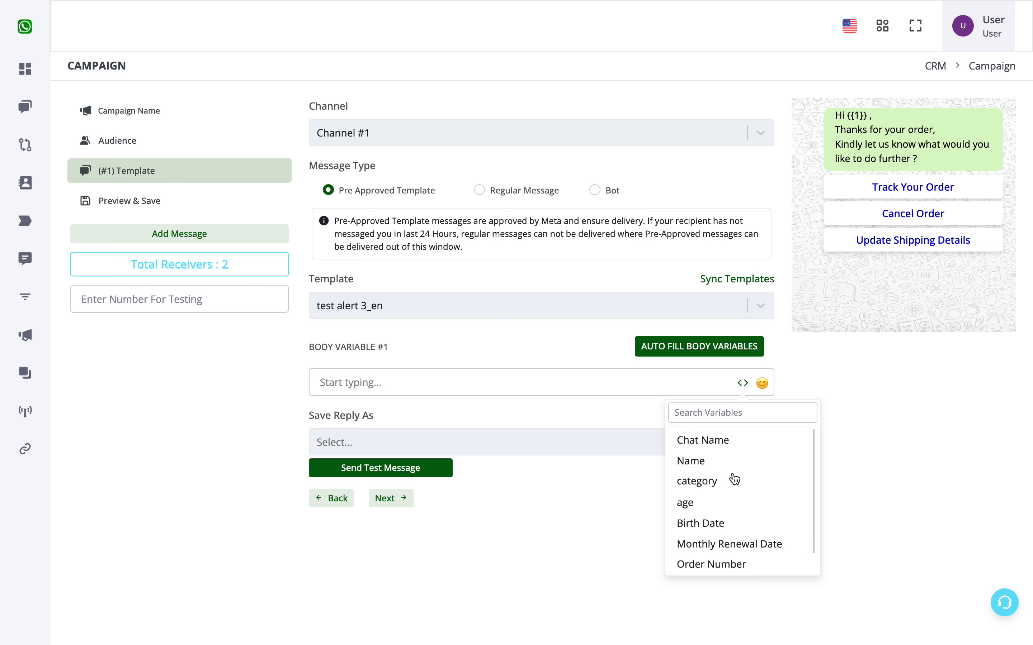
{"action": "left_click", "coordinate": [717, 445]}
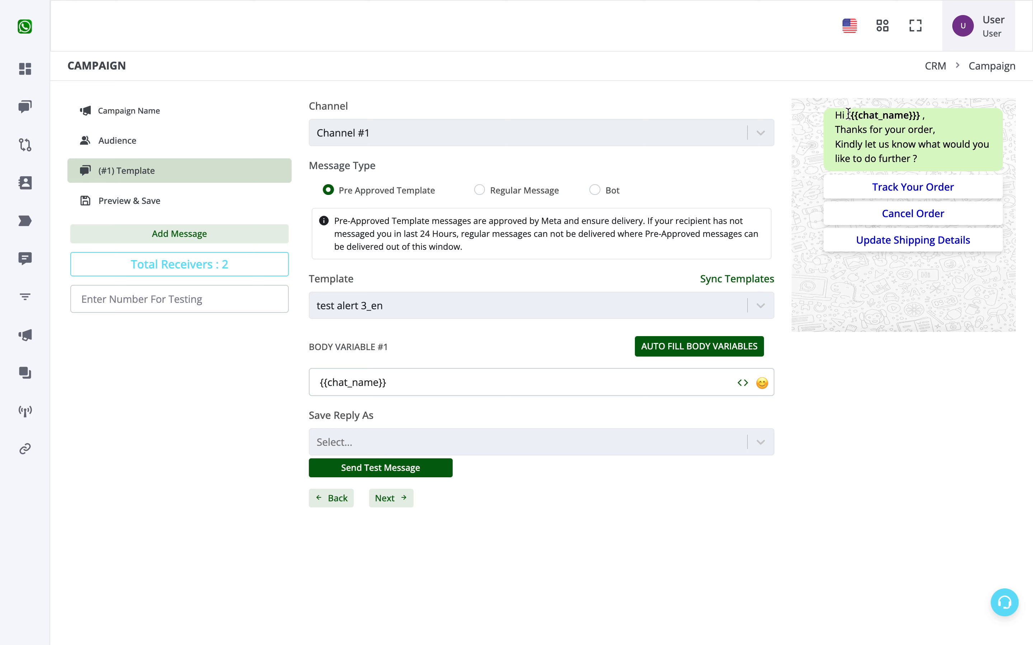
{"action": "left_click_drag", "start_coordinate": [848, 115], "coordinate": [919, 110]}
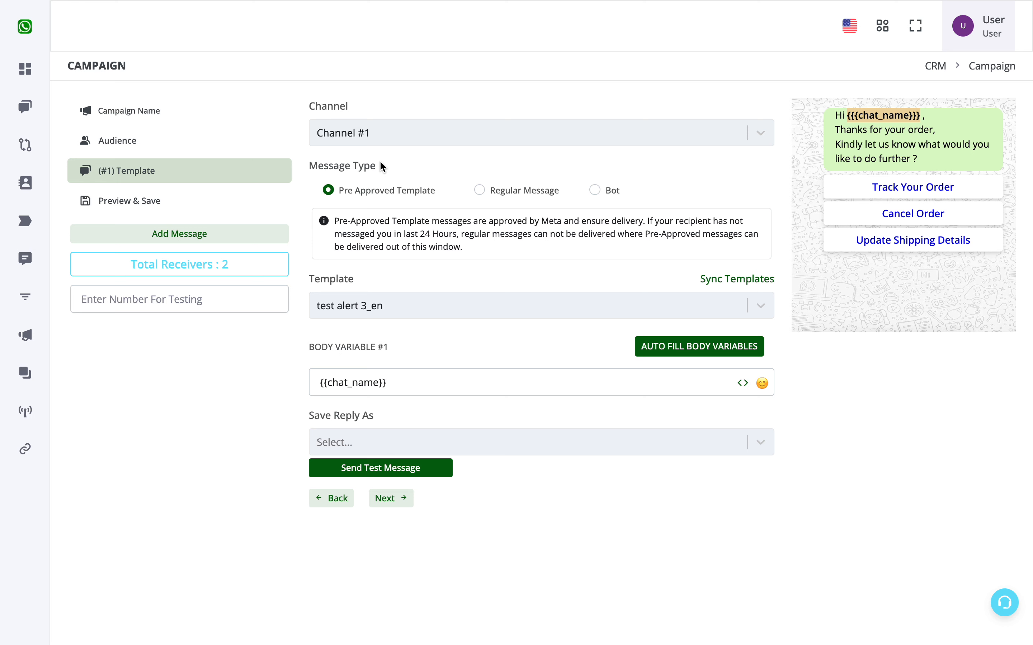
Add a second message on Channel #1 as a Pre Approved Template using test alert 2_en.
{"action": "left_click", "coordinate": [265, 239]}
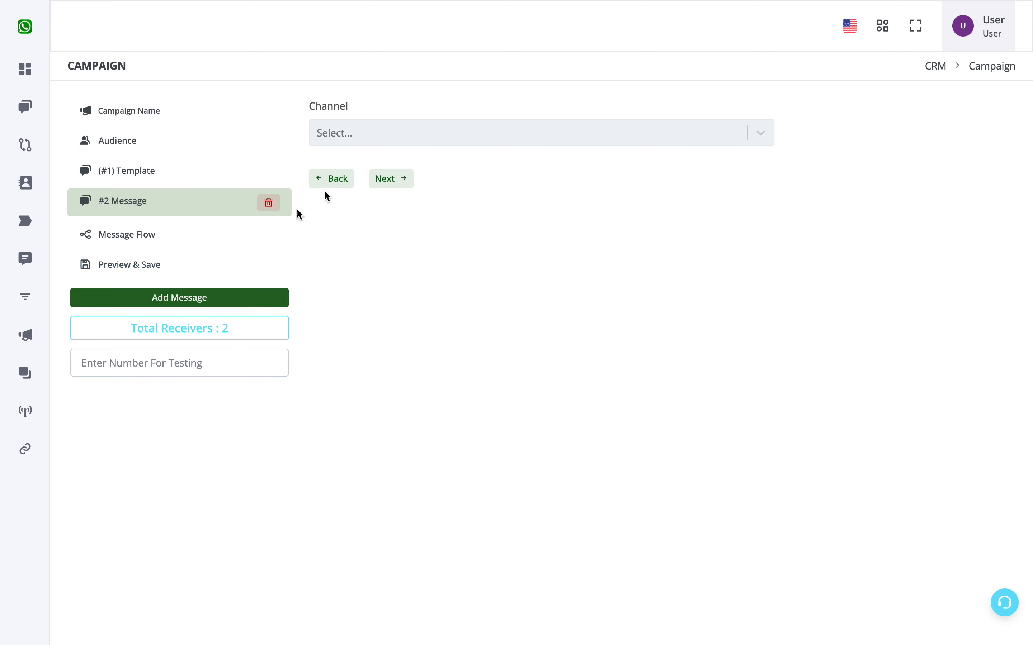
{"action": "left_click", "coordinate": [429, 136]}
{"action": "left_click", "coordinate": [428, 175]}
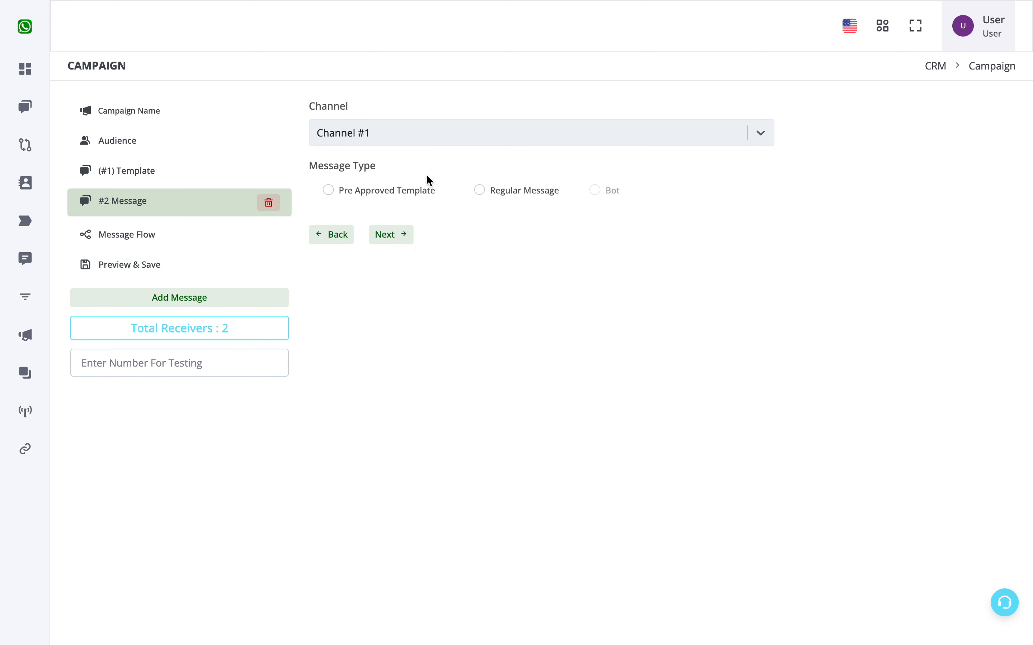
{"action": "left_click", "coordinate": [411, 208]}
{"action": "left_click", "coordinate": [472, 299]}
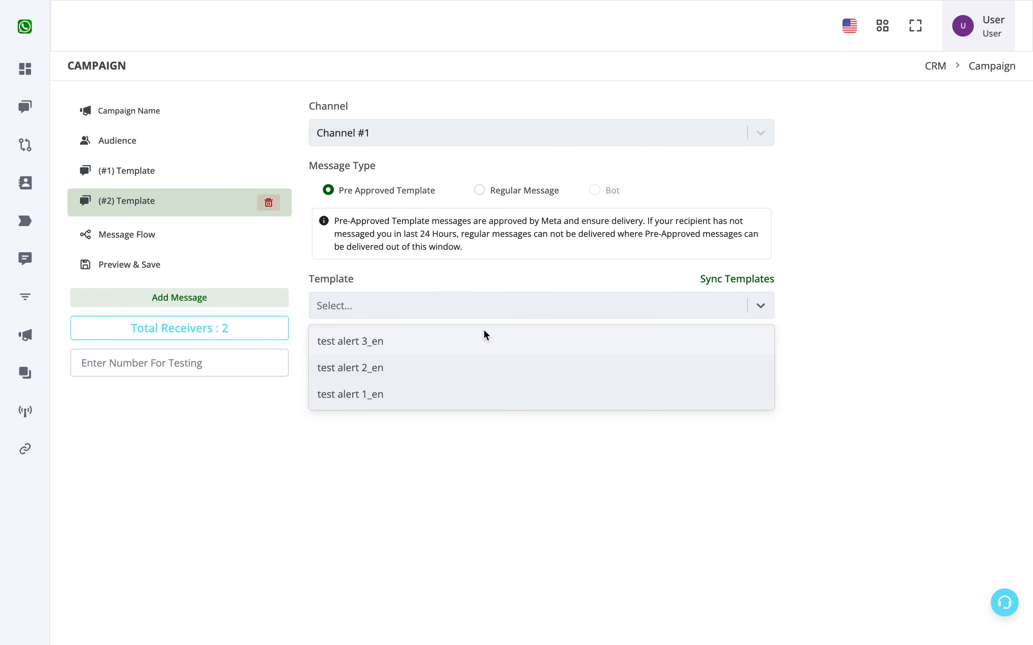
{"action": "left_click", "coordinate": [478, 369]}
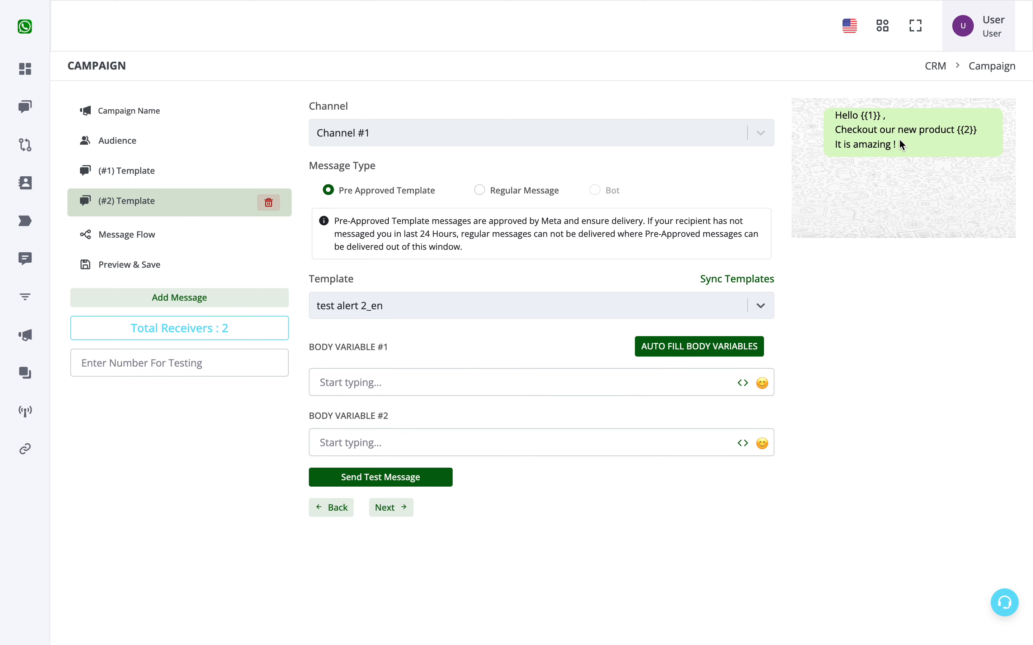
Fill the second message's body variable #1 with Chat Name and body variable #2 with Order Number.
{"action": "left_click", "coordinate": [872, 116]}
{"action": "left_click", "coordinate": [743, 386]}
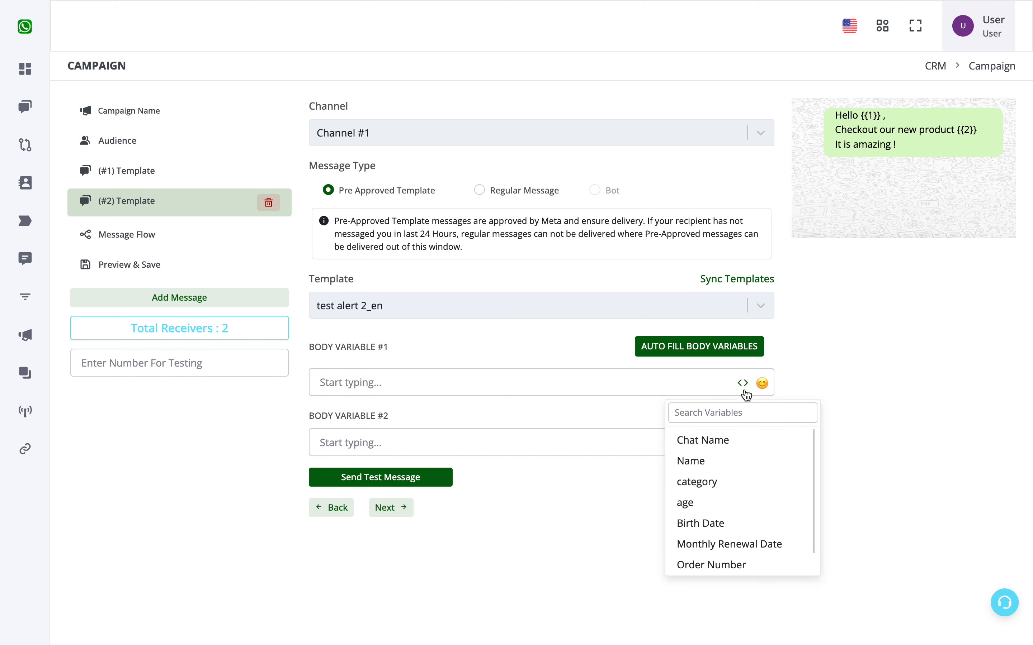
{"action": "left_click", "coordinate": [721, 444]}
{"action": "left_click", "coordinate": [574, 442]}
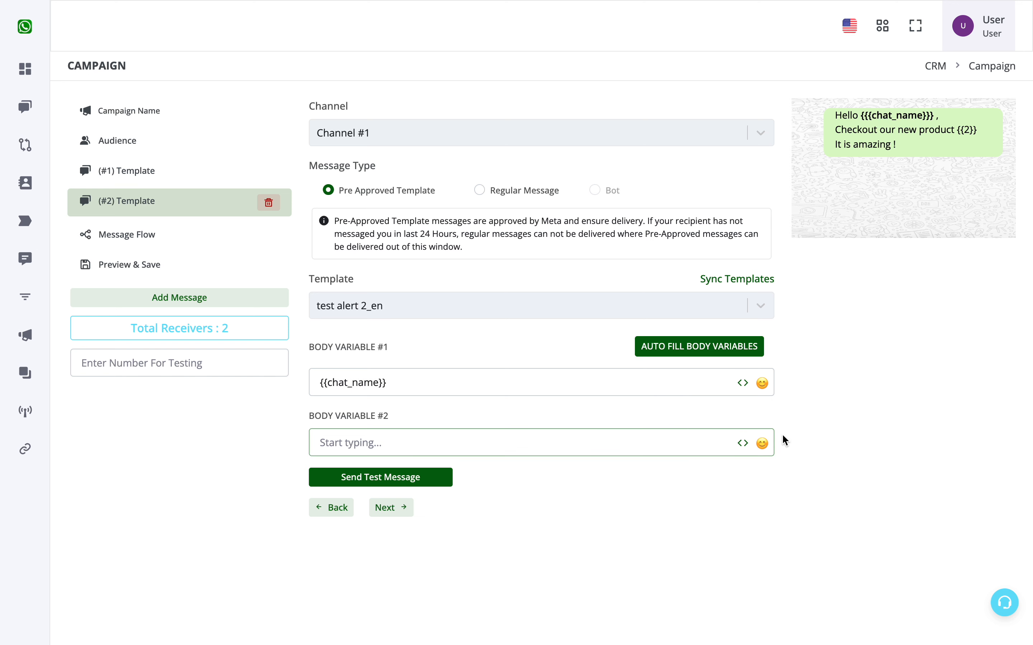
{"action": "left_click", "coordinate": [744, 444]}
{"action": "scroll", "coordinate": [754, 602], "scroll_direction": "down", "scroll_amount": 1}
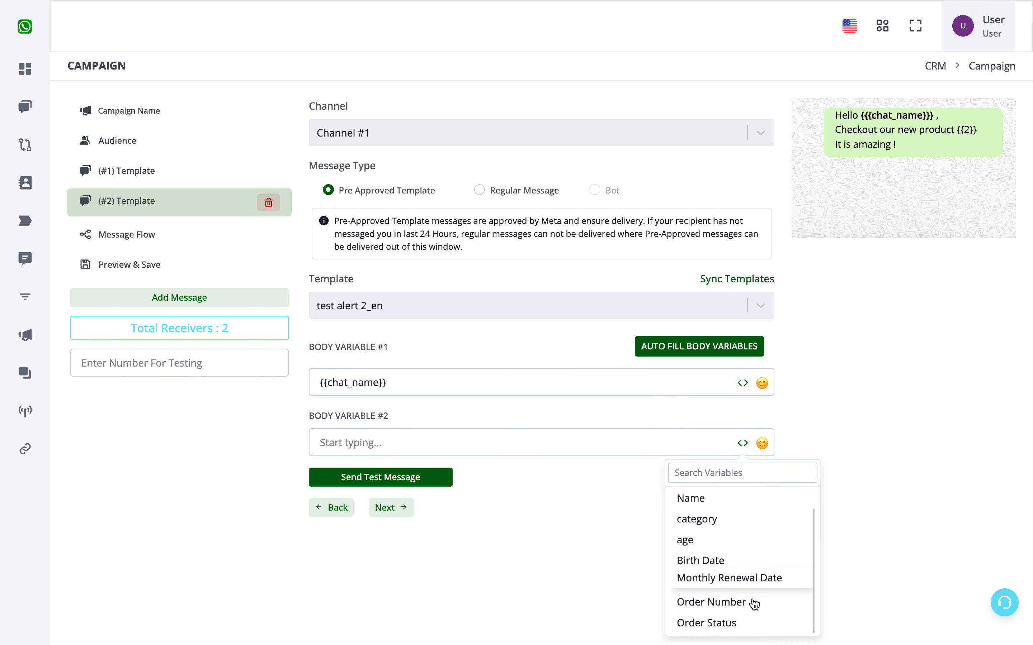
{"action": "left_click", "coordinate": [727, 606]}
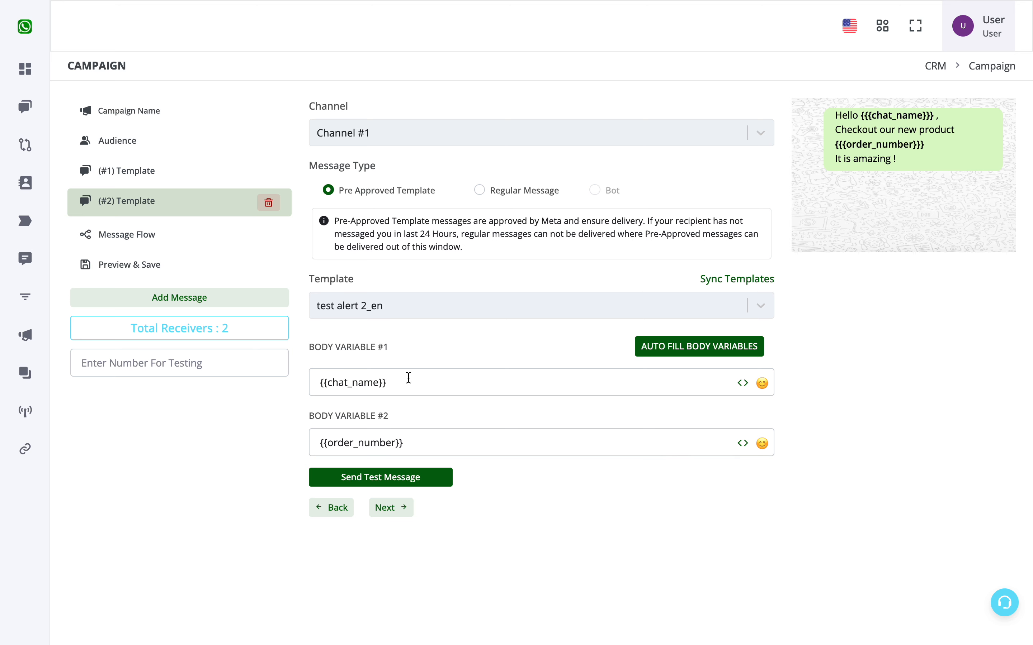
{"action": "triple_click", "coordinate": [465, 384]}
{"action": "triple_click", "coordinate": [484, 441]}
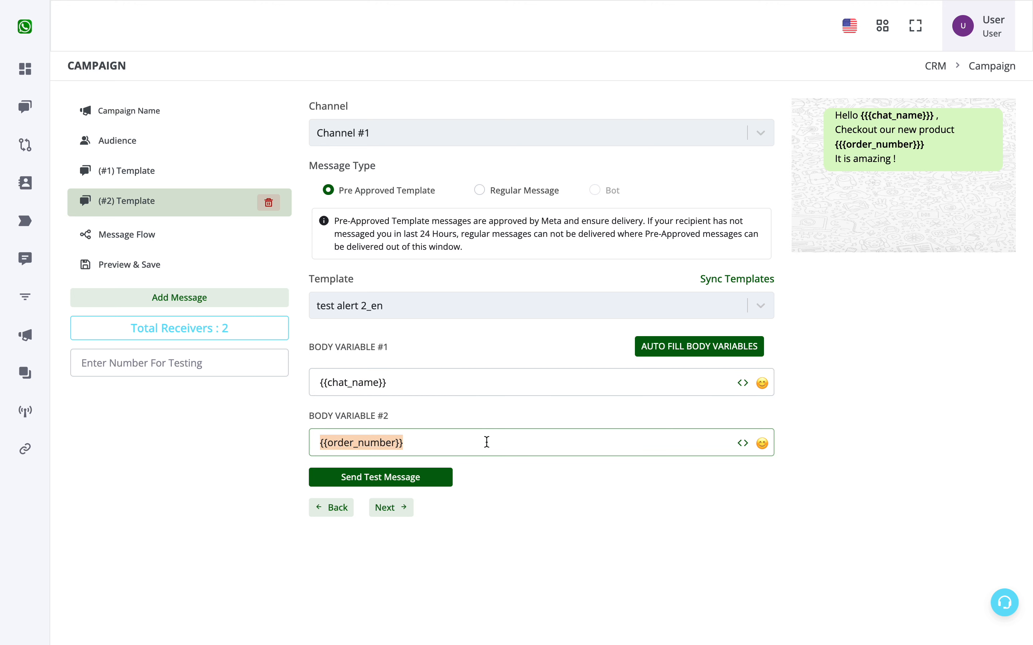
{"action": "left_click", "coordinate": [442, 388]}
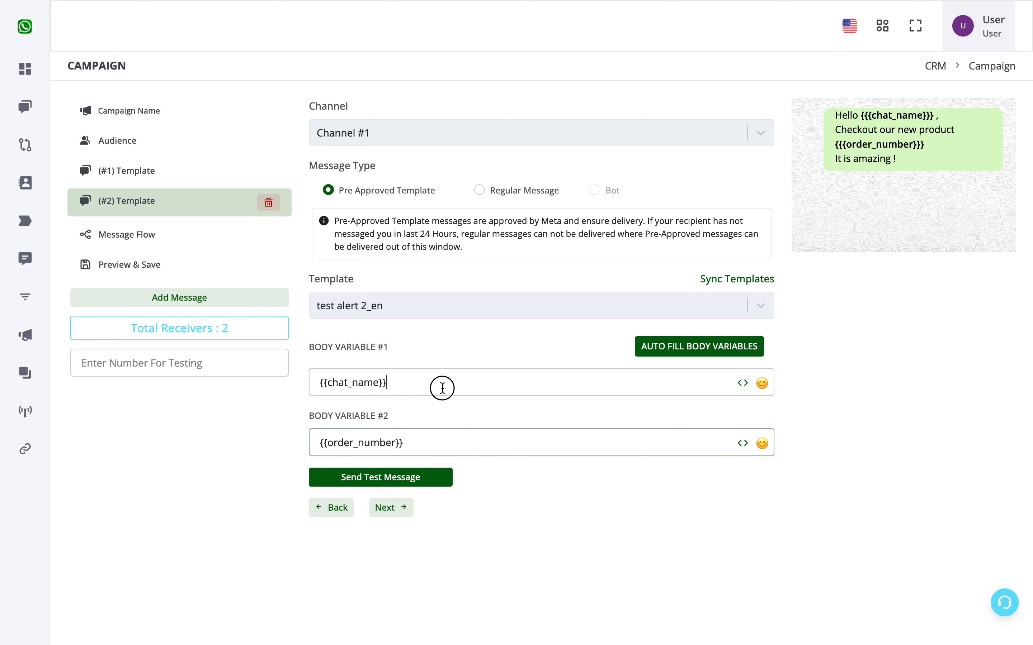
Enter a phone number for testing the campaign messages.
{"action": "left_click", "coordinate": [238, 372]}
{"action": "type", "text": "91"}
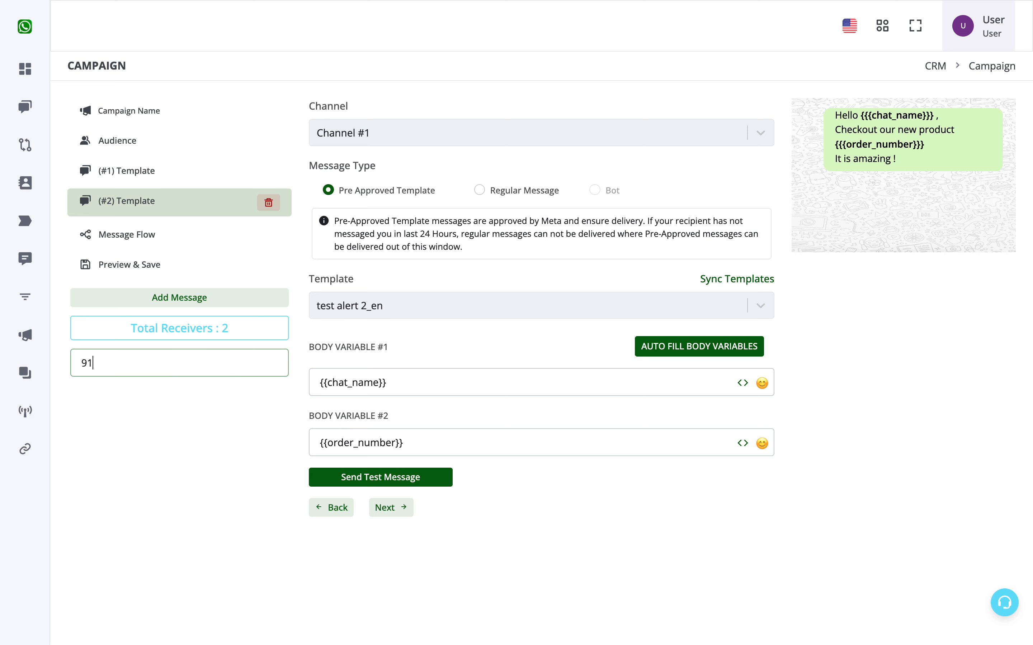
{"action": "type", "text": "999999999"}
{"action": "left_click_drag", "start_coordinate": [158, 364], "coordinate": [80, 363]}
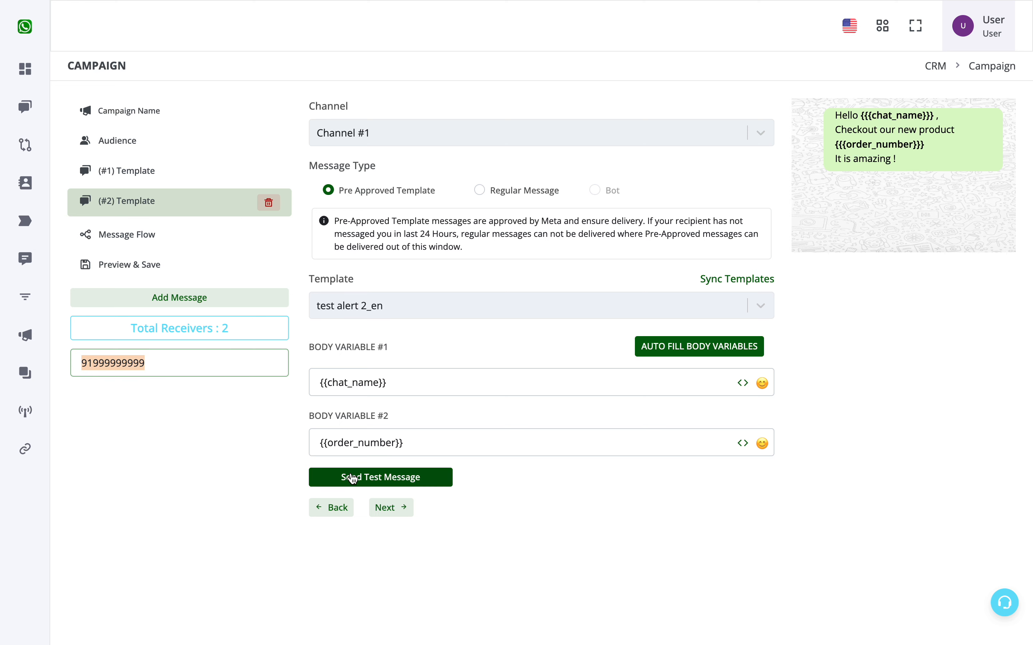
Review the first message's template and its Chat Name placeholder in the preview, and reopen the second message's template.
{"action": "left_click", "coordinate": [189, 173]}
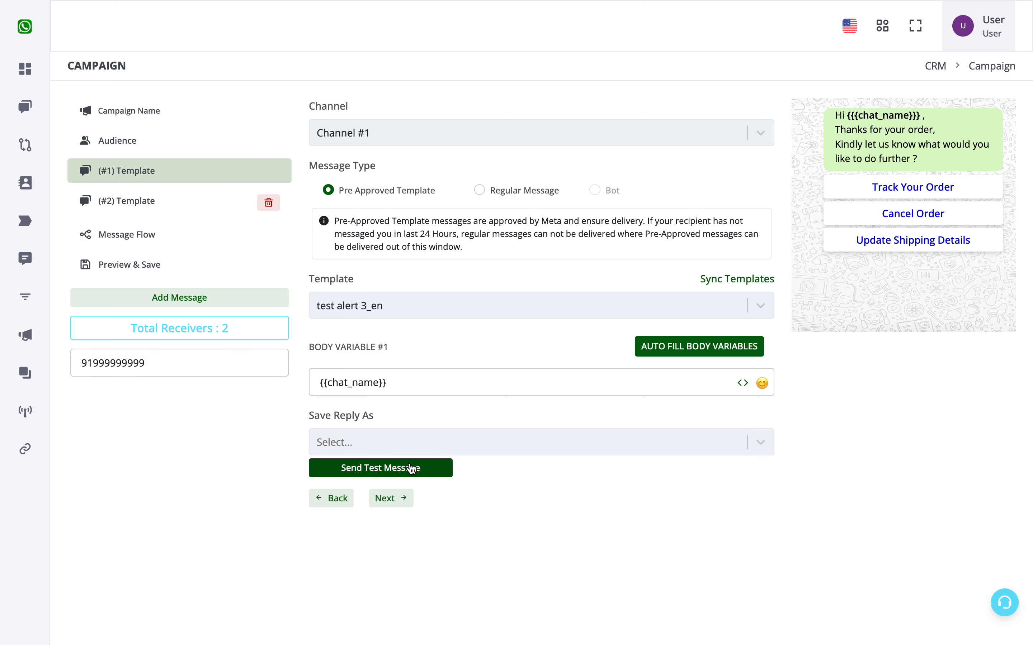
{"action": "triple_click", "coordinate": [256, 374]}
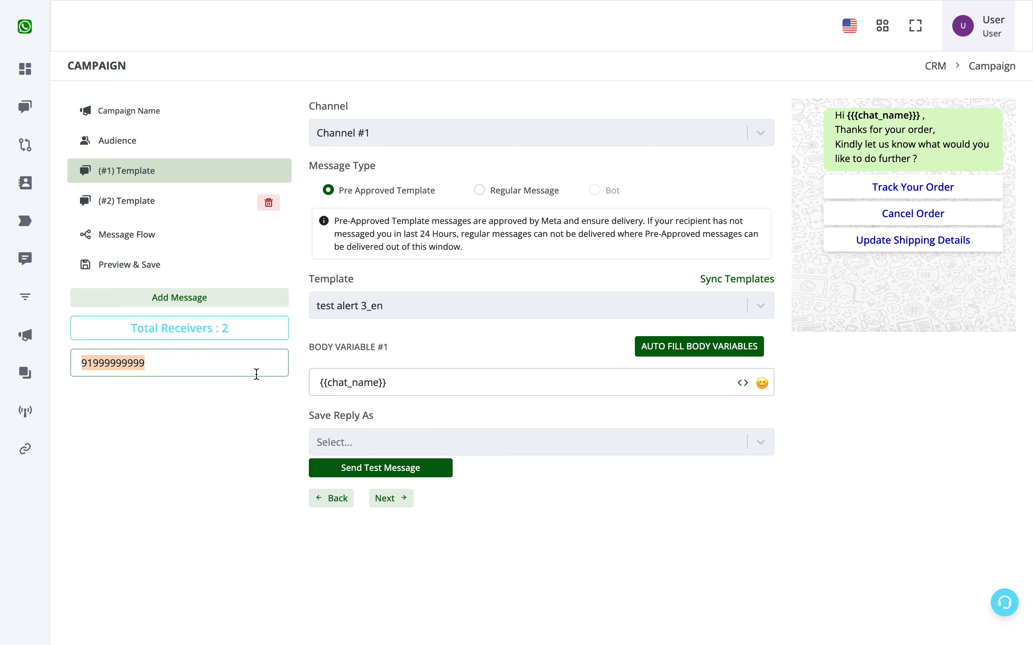
{"action": "left_click", "coordinate": [143, 206]}
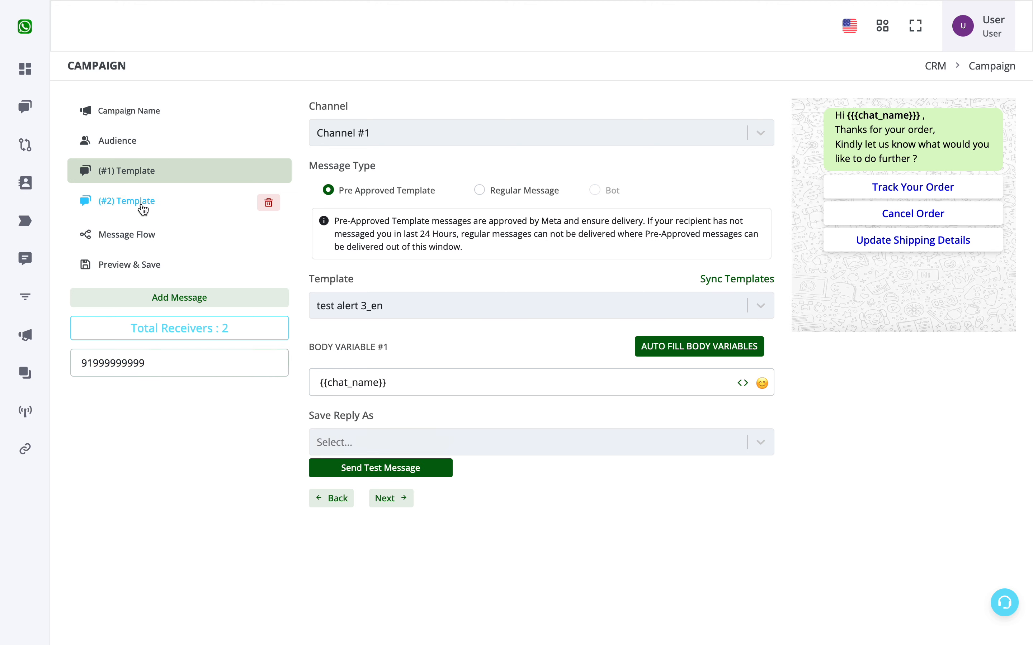
{"action": "left_click", "coordinate": [141, 172]}
{"action": "left_click", "coordinate": [428, 477]}
{"action": "left_click_drag", "start_coordinate": [921, 115], "coordinate": [849, 115]}
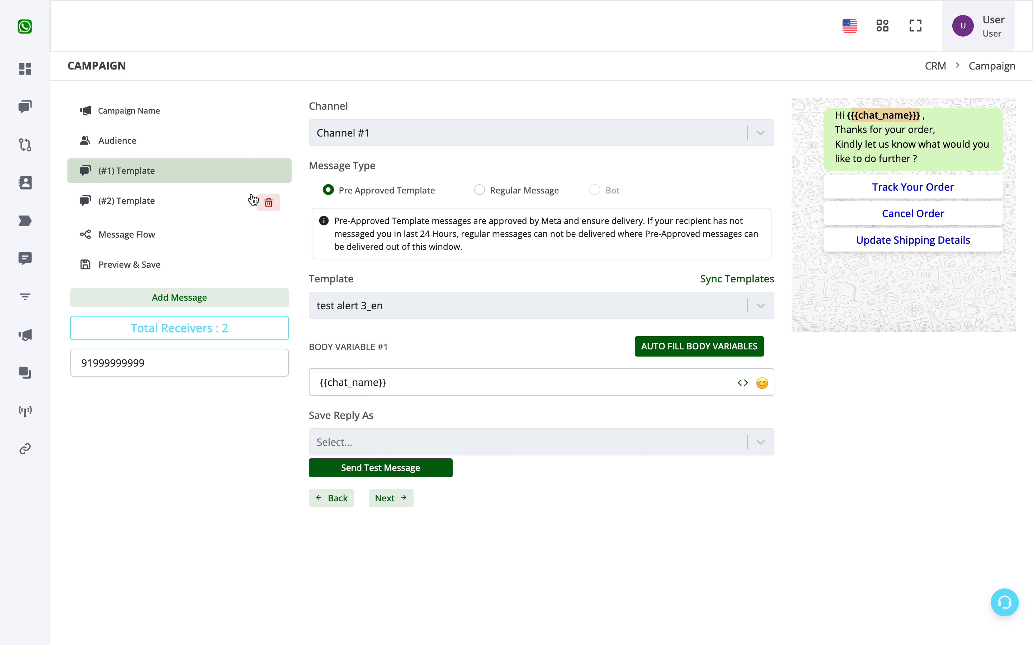
{"action": "left_click", "coordinate": [182, 212]}
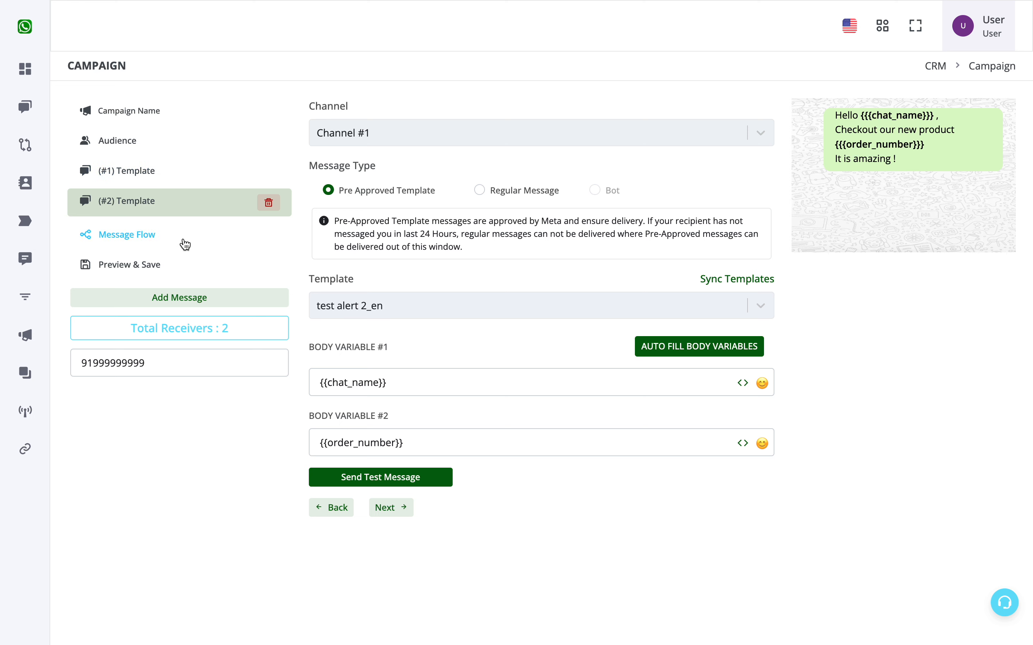
Set the messaging flow type to One Message to All Contacts and add a 1-hour delay between the two template messages.
{"action": "left_click", "coordinate": [157, 235]}
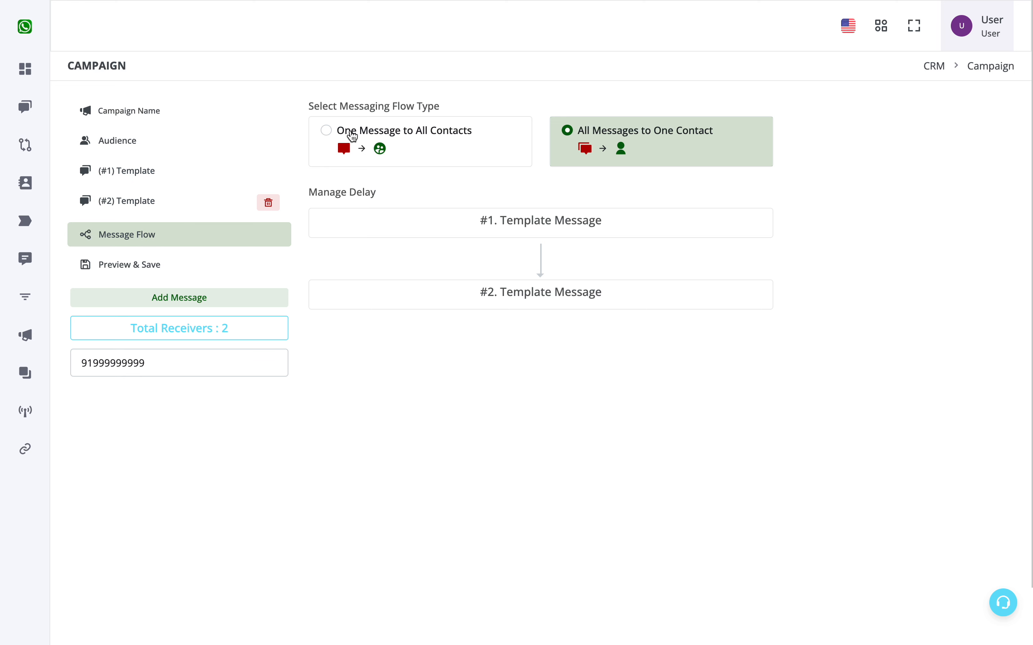
{"action": "left_click", "coordinate": [353, 133]}
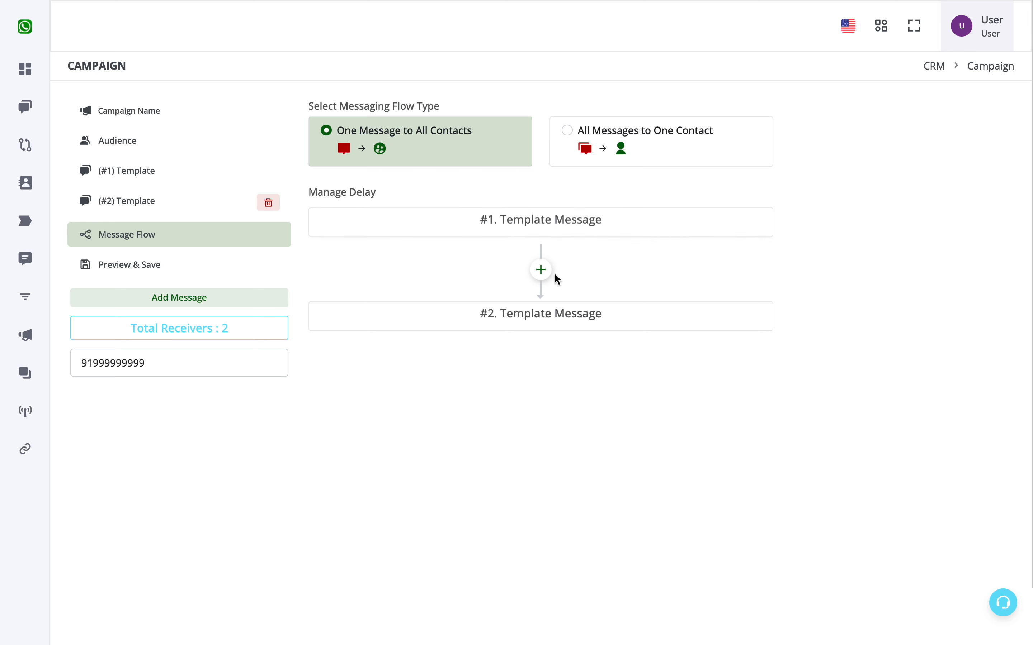
{"action": "left_click", "coordinate": [542, 271]}
{"action": "left_click", "coordinate": [546, 319]}
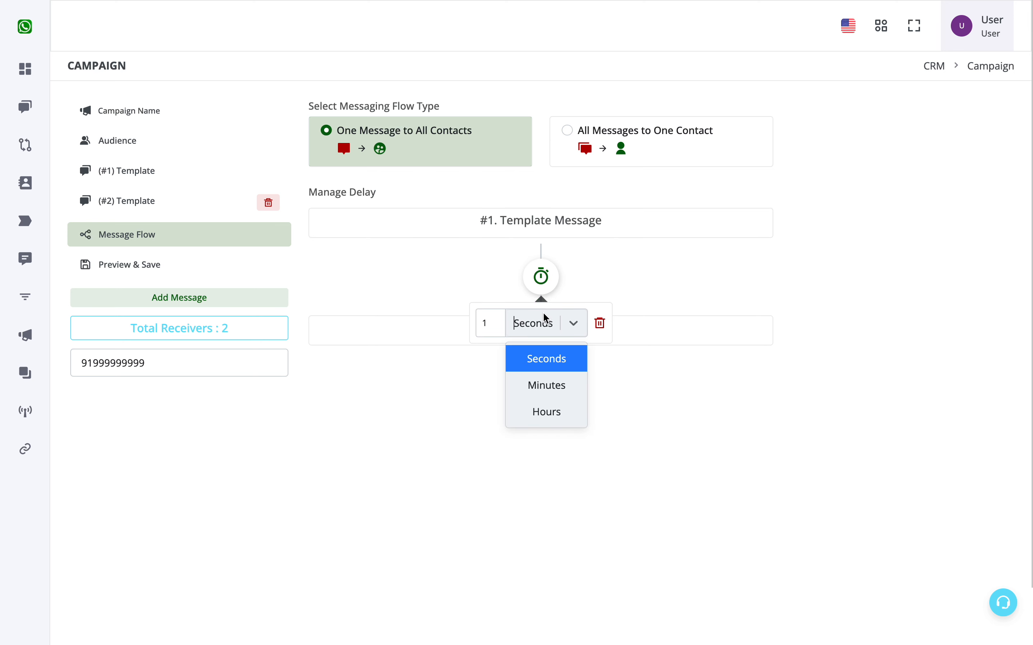
{"action": "left_click", "coordinate": [551, 411]}
{"action": "left_click", "coordinate": [533, 390]}
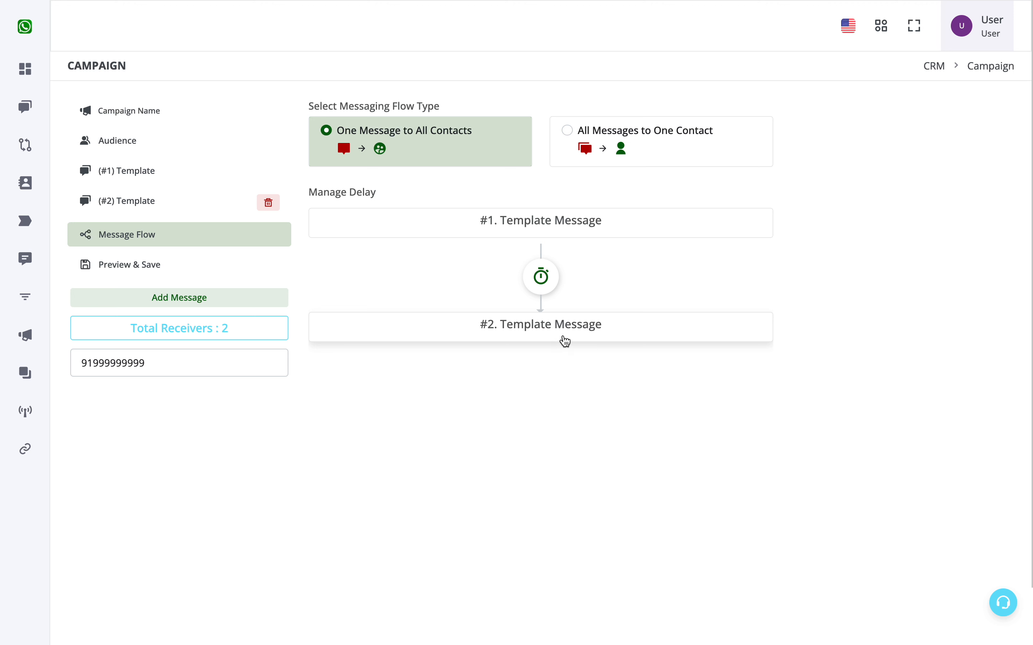
Open the campaign's preview summary and try to save the campaign.
{"action": "left_click", "coordinate": [188, 269]}
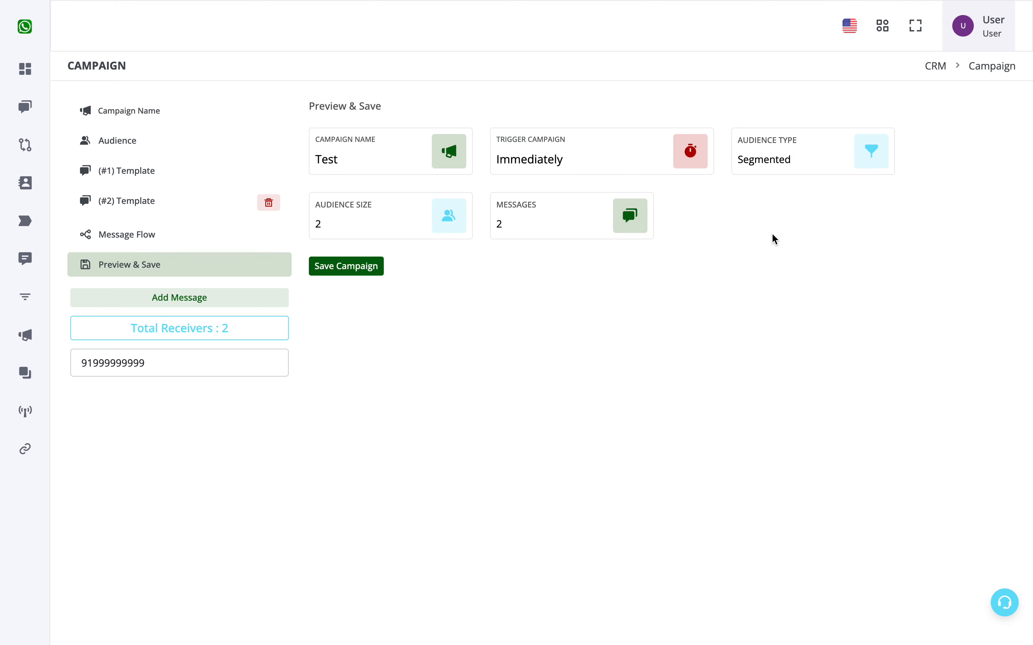
{"action": "left_click", "coordinate": [344, 268]}
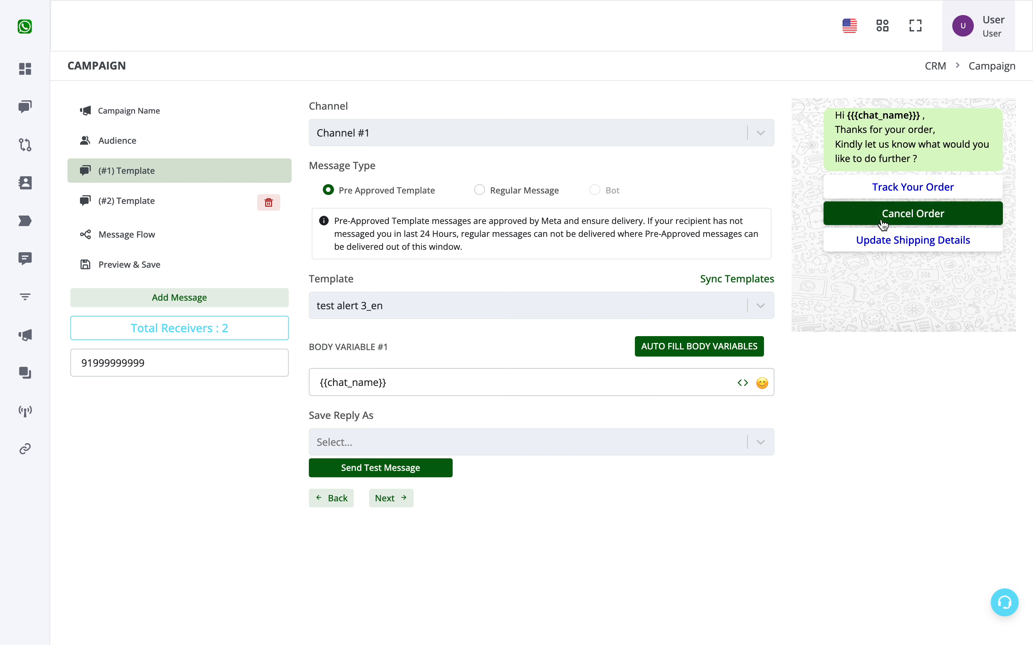
Check the available Save Reply As fields for the first template message and choose Do Not Save.
{"action": "left_click", "coordinate": [688, 449]}
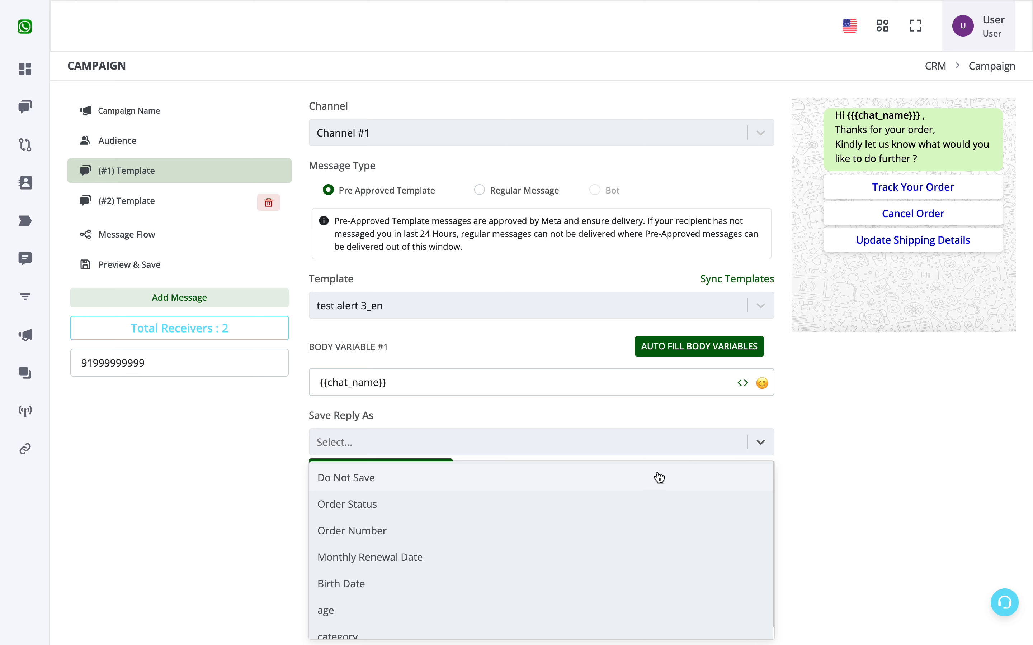
{"action": "scroll", "coordinate": [691, 535], "scroll_direction": "down", "scroll_amount": 1}
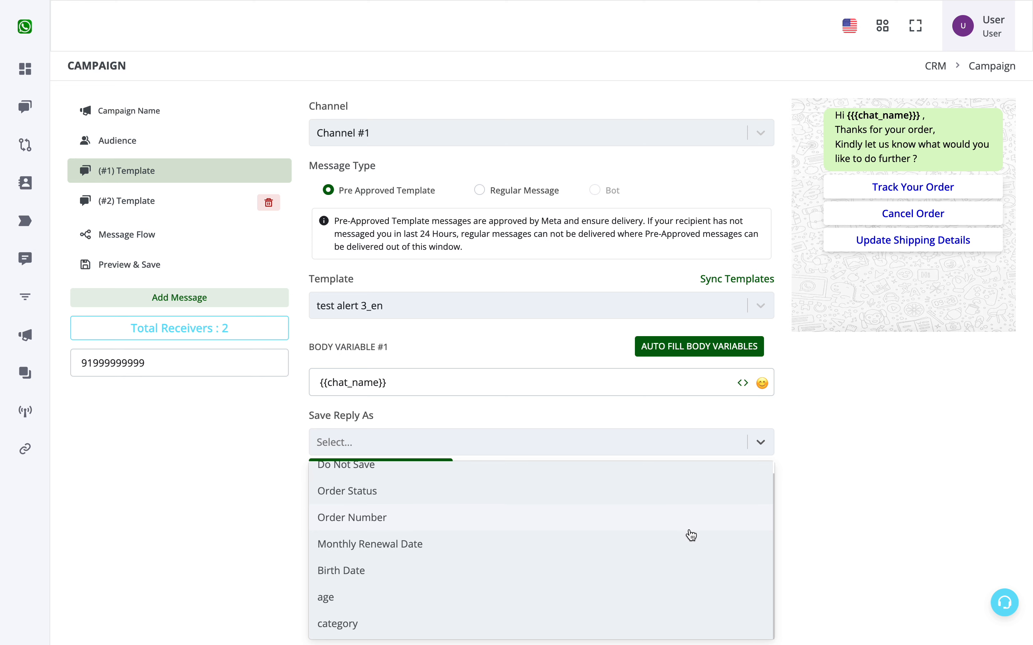
{"action": "scroll", "coordinate": [689, 533], "scroll_direction": "up", "scroll_amount": 1}
{"action": "left_click", "coordinate": [889, 452]}
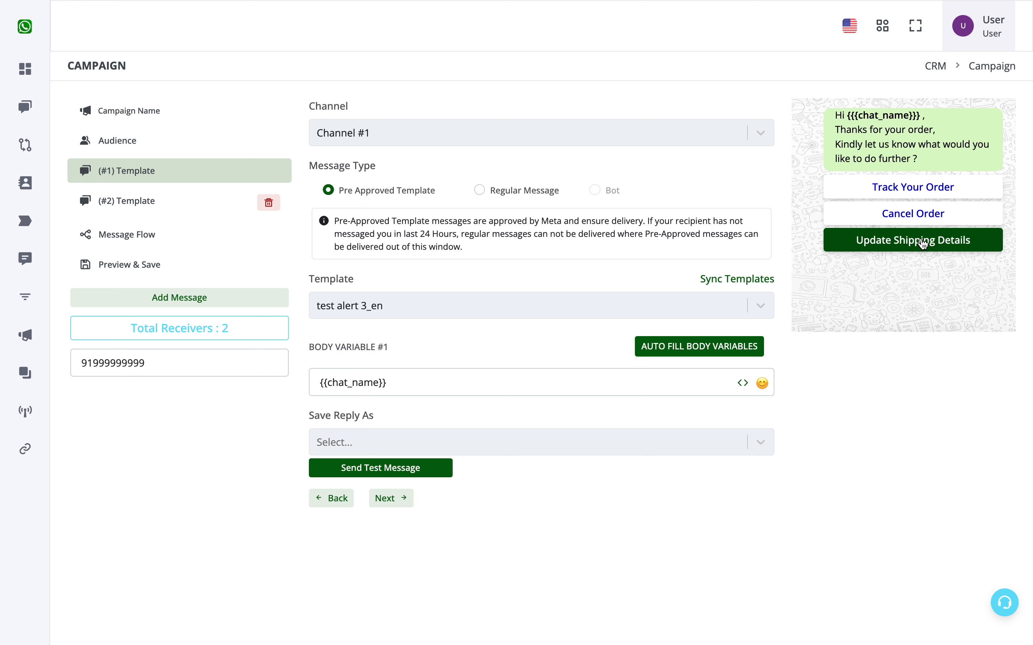
{"action": "left_click", "coordinate": [685, 448]}
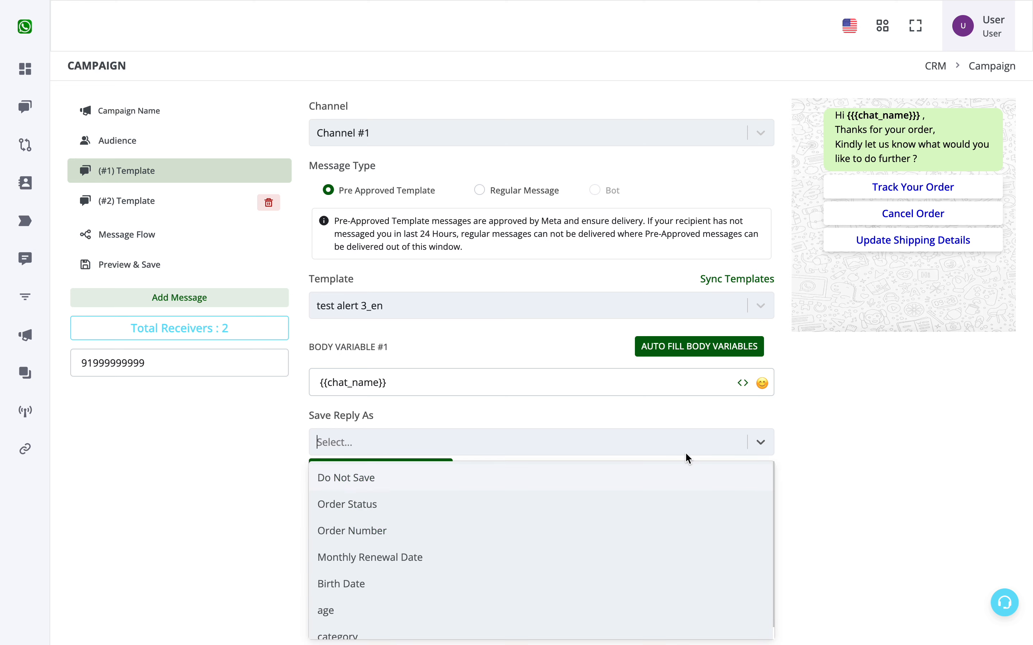
{"action": "left_click", "coordinate": [351, 482]}
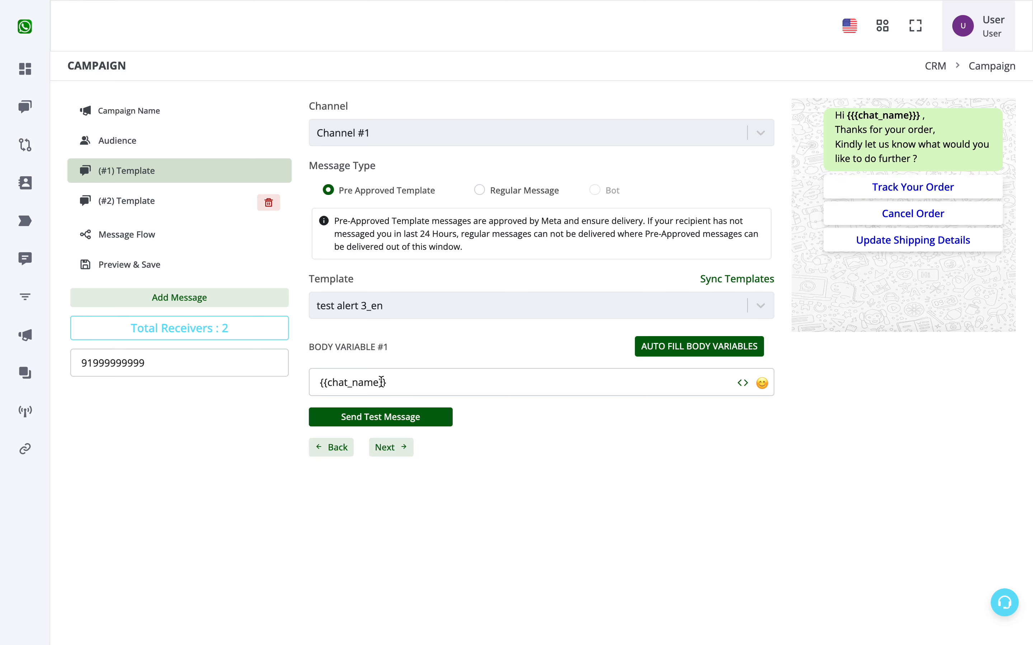
Save the Test campaign from its preview summary and check its status in the campaign list.
{"action": "left_click", "coordinate": [171, 265]}
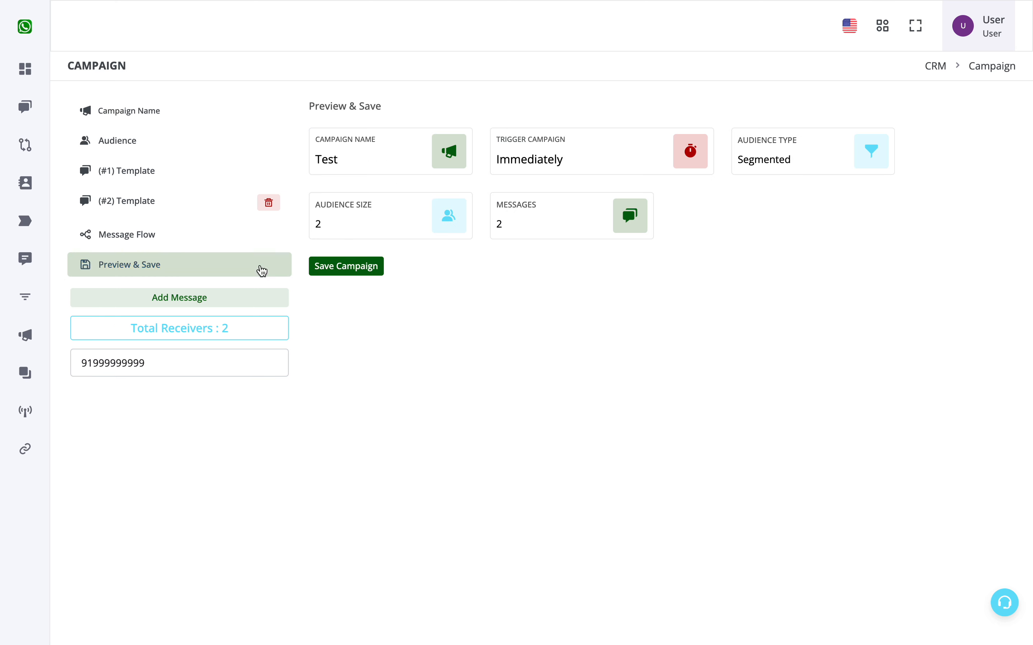
{"action": "left_click", "coordinate": [368, 265]}
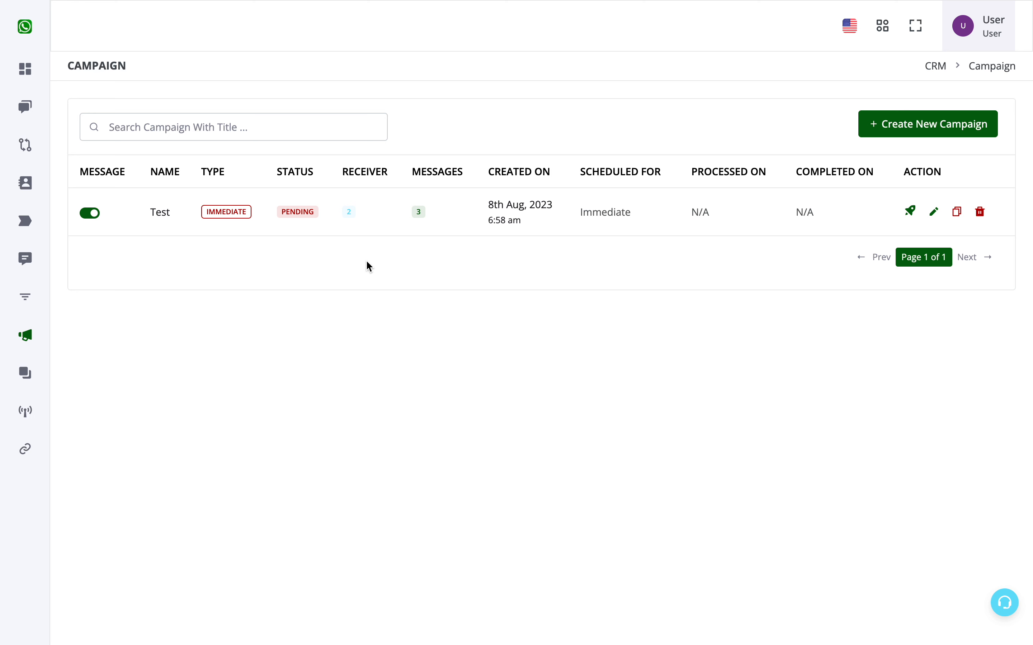
{"action": "double_click", "coordinate": [303, 210]}
{"action": "double_click", "coordinate": [303, 212]}
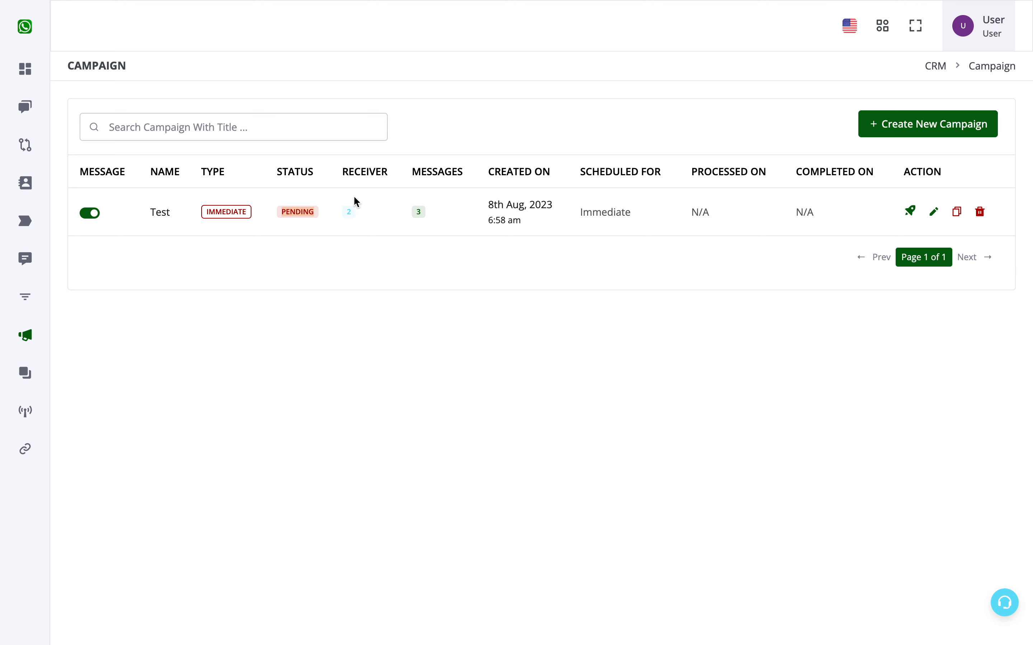
Trigger the Test campaign from the campaign list and dismiss the confirmation message.
{"action": "left_click", "coordinate": [913, 211]}
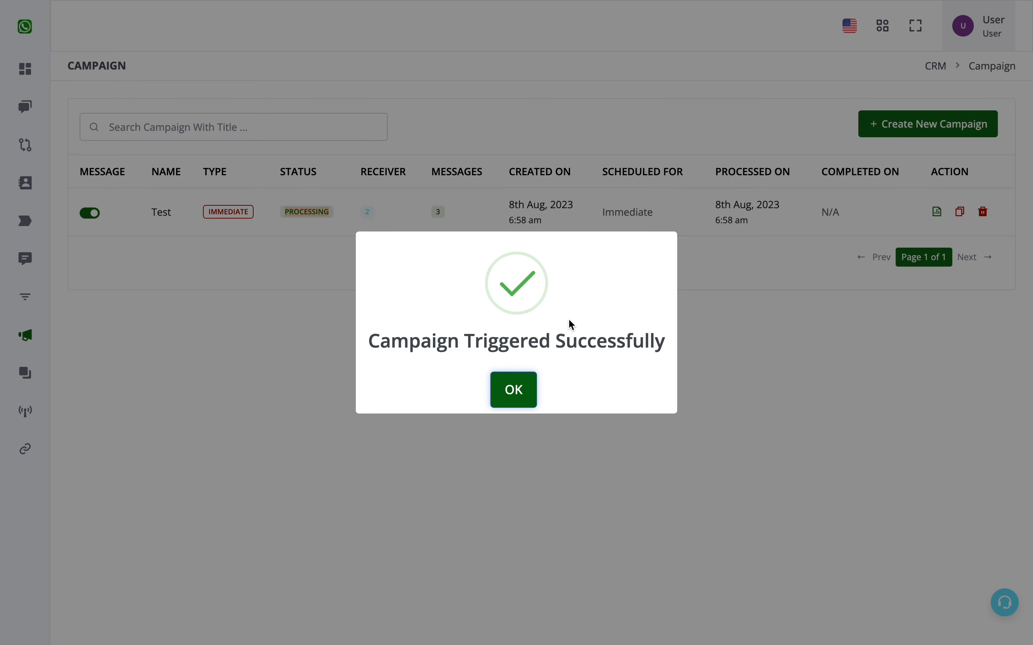
{"action": "left_click", "coordinate": [524, 393]}
{"action": "left_click", "coordinate": [541, 319]}
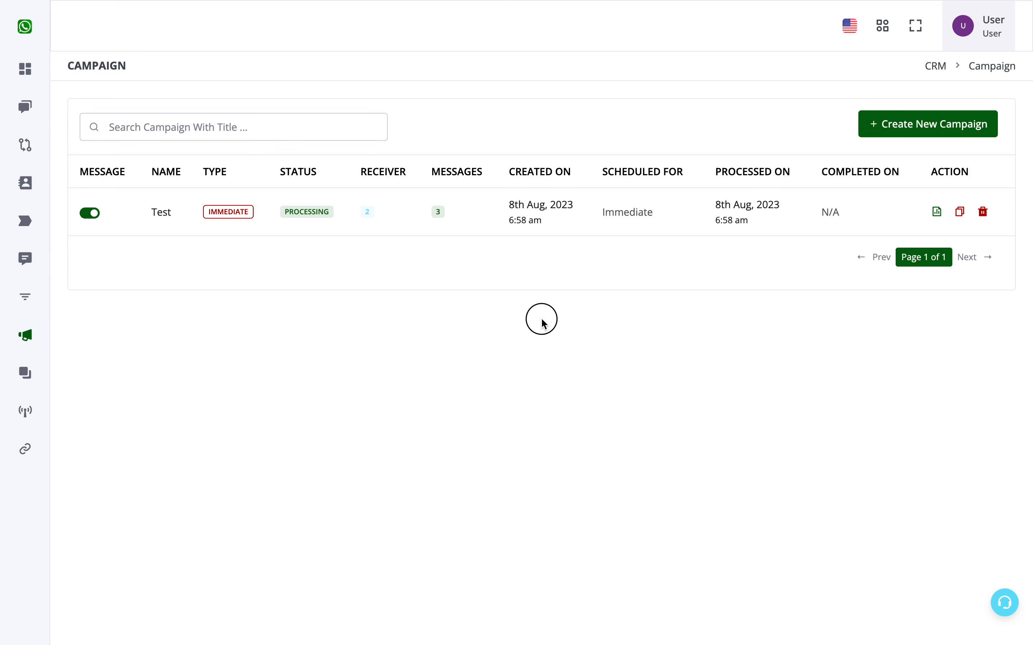
{"action": "mouse_move", "coordinate": [579, 5]}
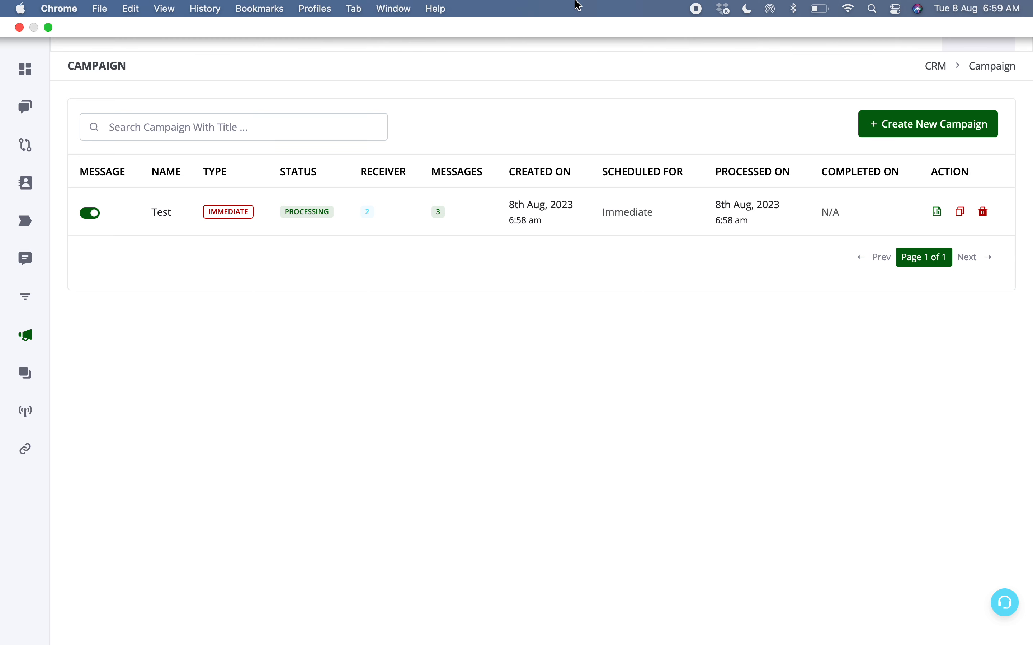